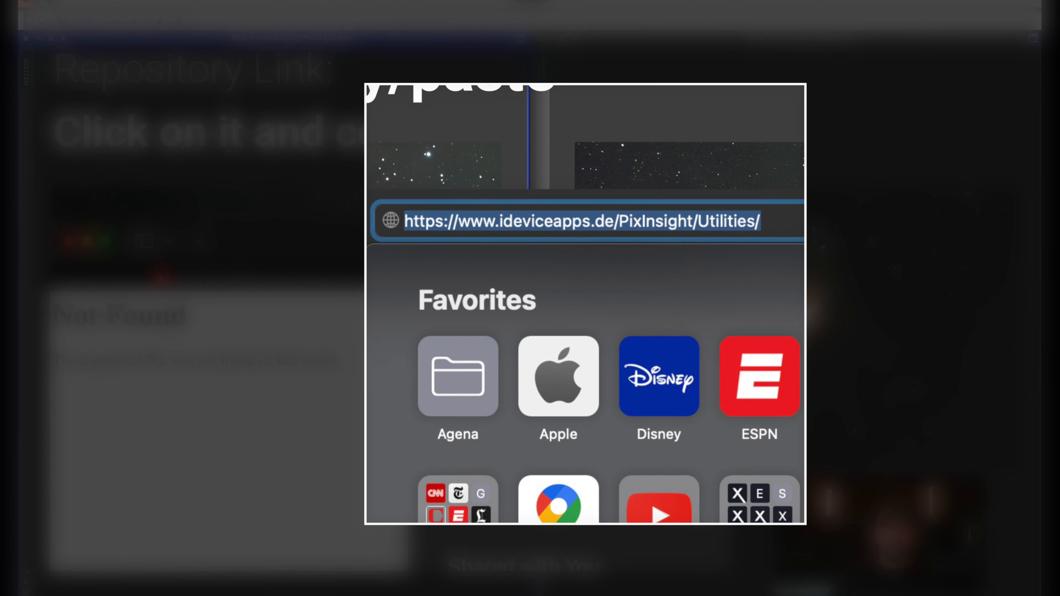
pyautogui.press('super+c')
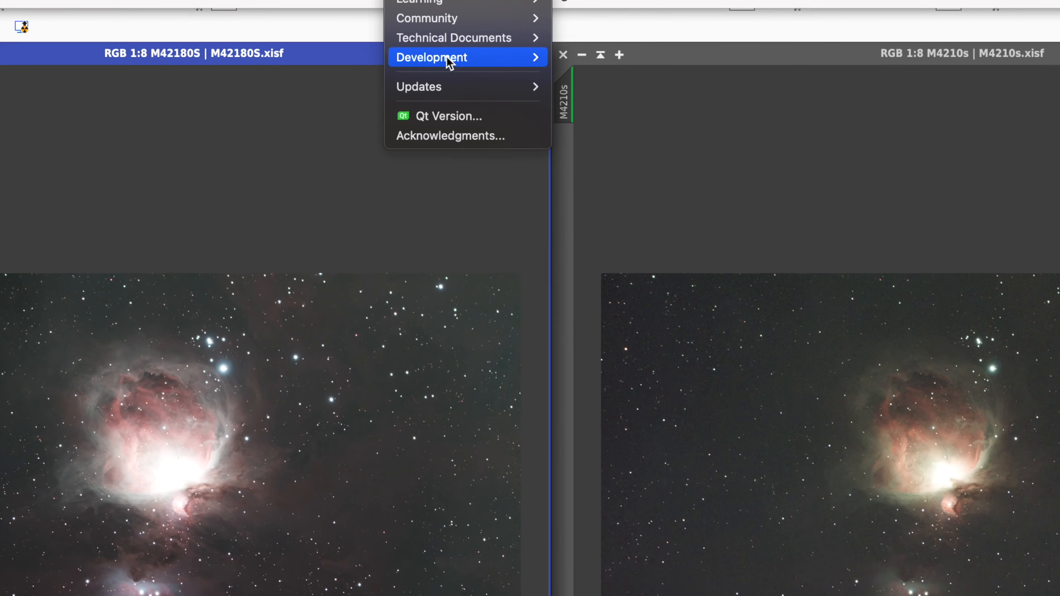
pyautogui.moveTo(462, 60)
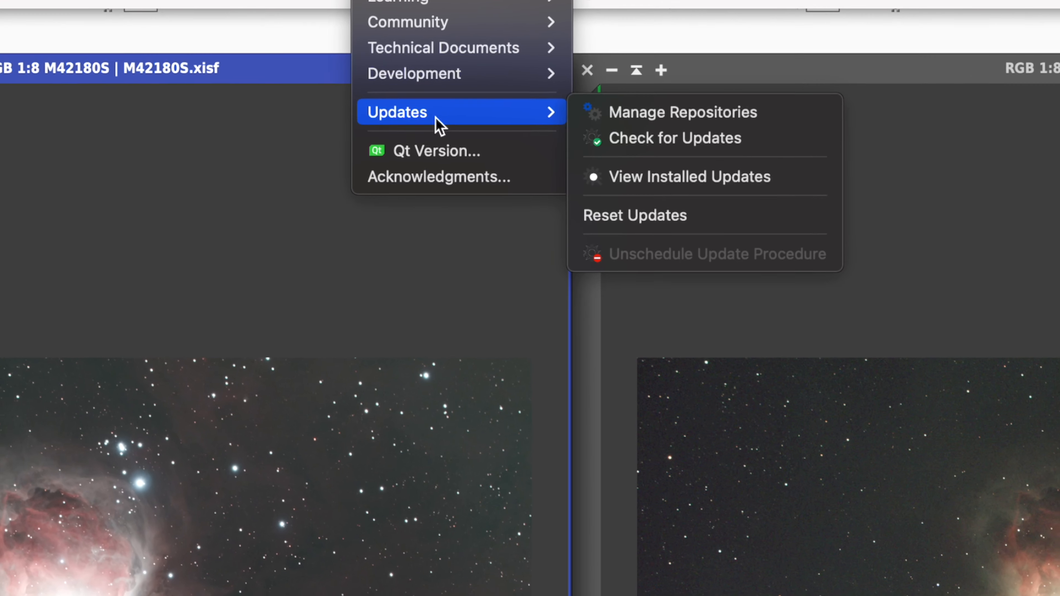
pyautogui.click(592, 119)
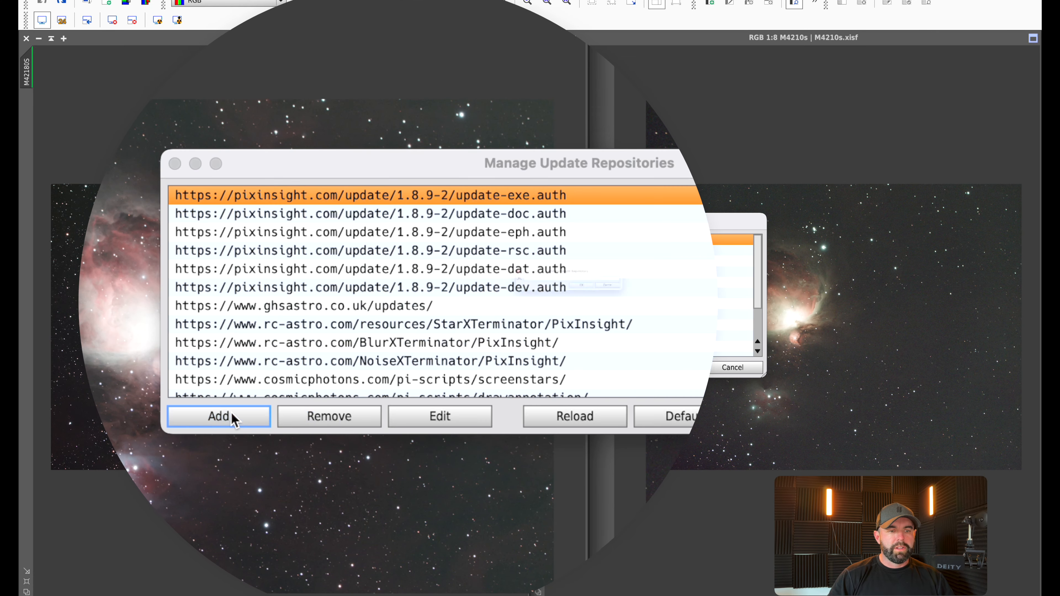
pyautogui.click(230, 417)
pyautogui.click(614, 307)
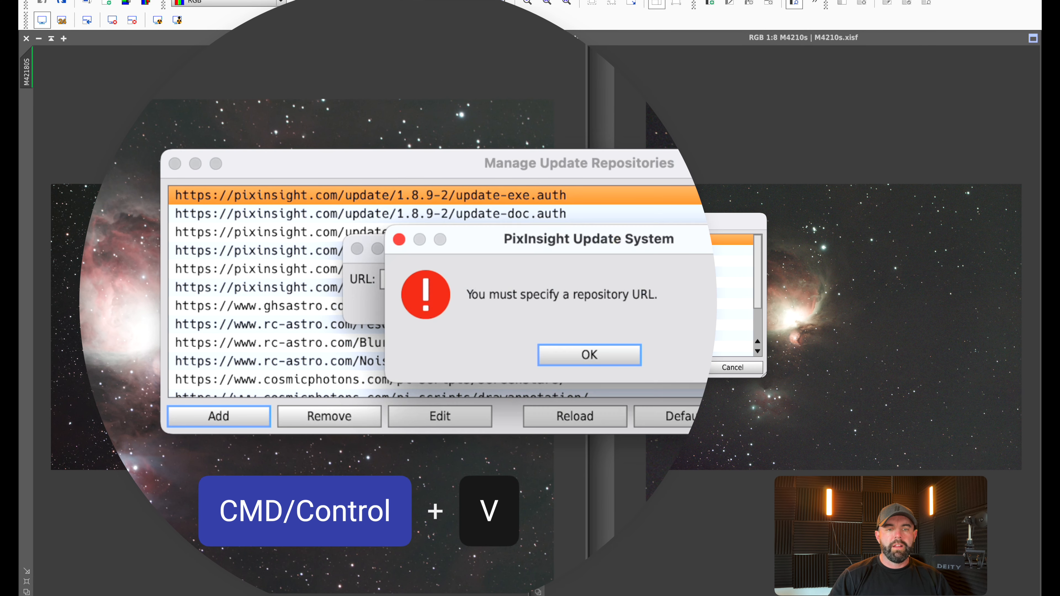
pyautogui.click(396, 237)
pyautogui.click(396, 274)
pyautogui.click(729, 368)
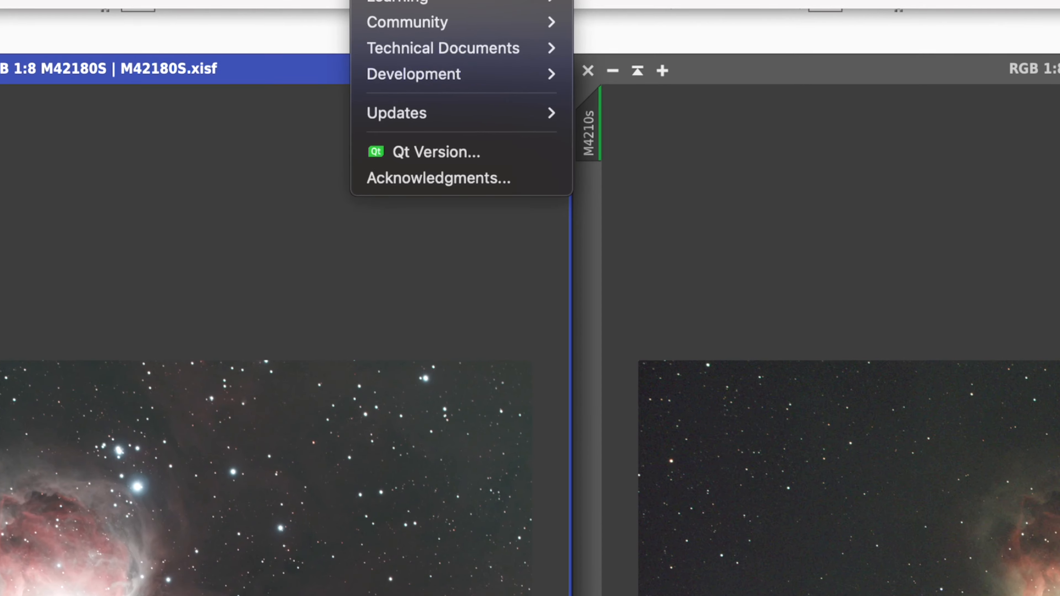
# Check for PixInsight updates from the configured repositories
pyautogui.moveTo(431, 108)
pyautogui.click(640, 142)
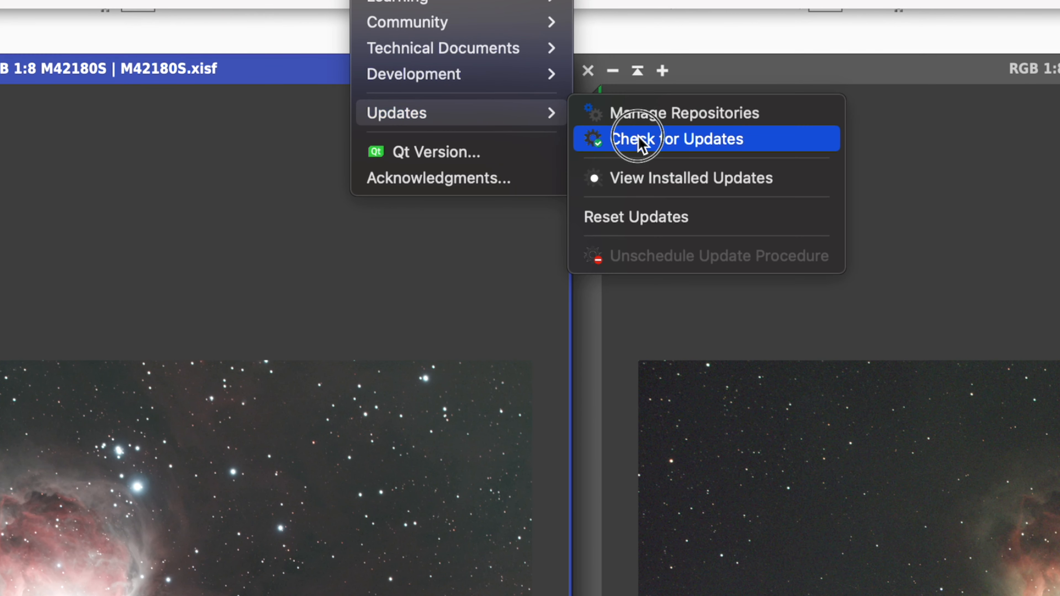
pyautogui.moveTo(637, 137); pyautogui.dragTo(191, 197)
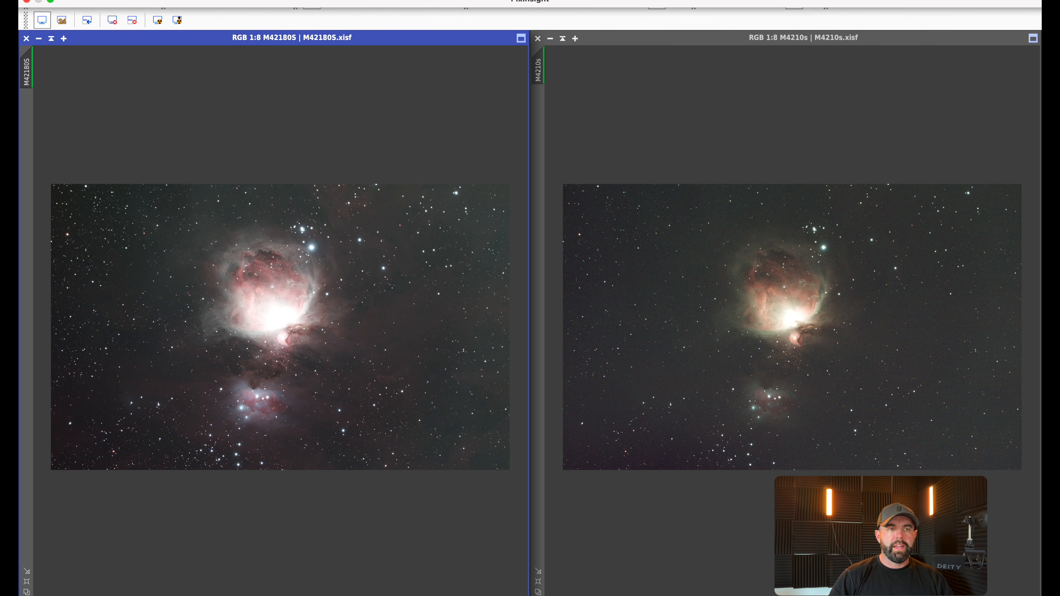
# Open the GraXpert script from the Toolbox scripts and start choosing its application path
pyautogui.click(321, 0)
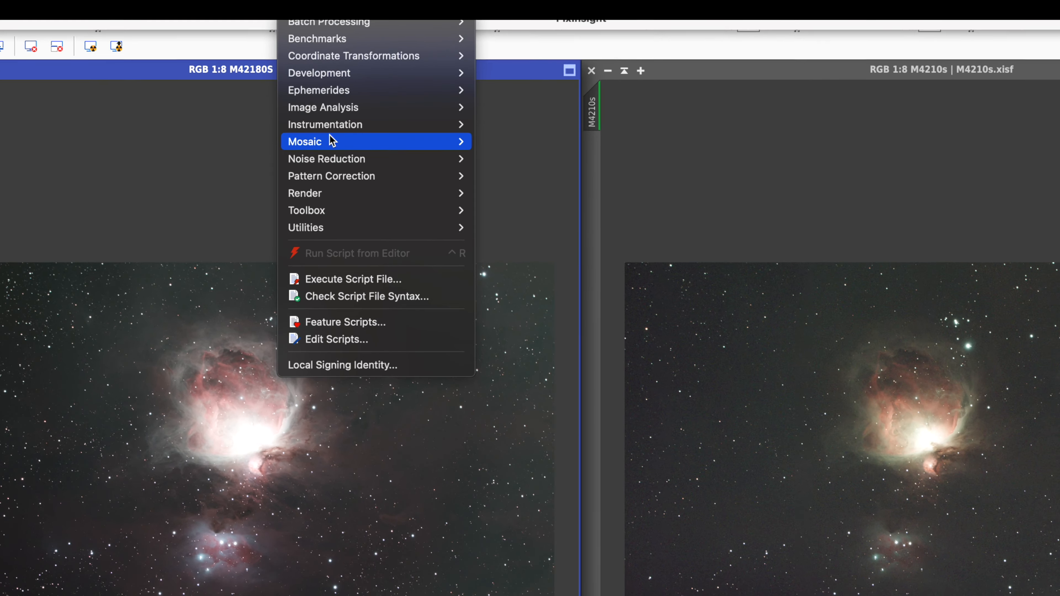
pyautogui.moveTo(341, 96)
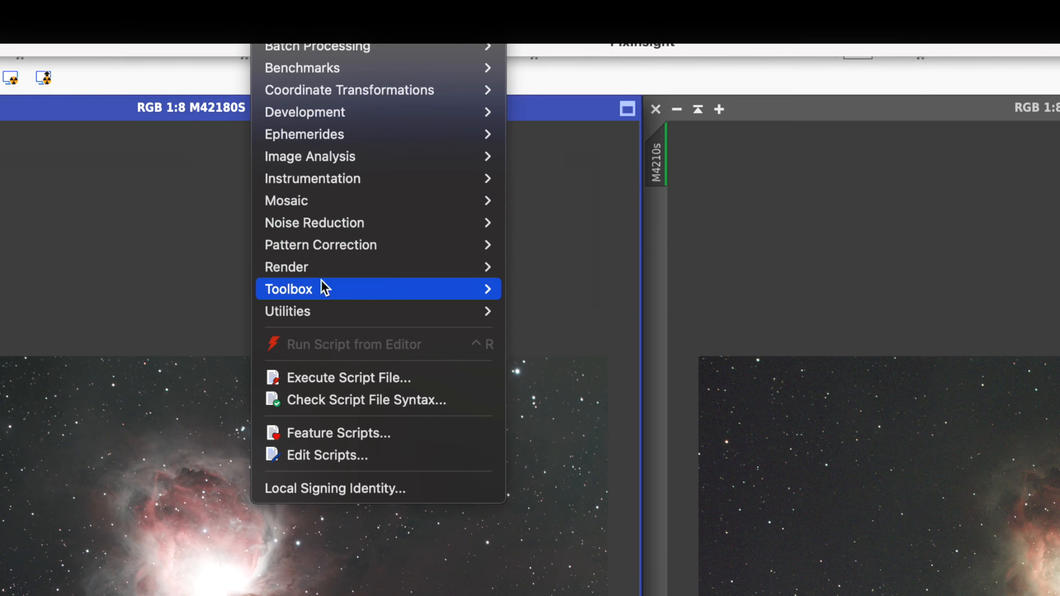
pyautogui.moveTo(321, 288)
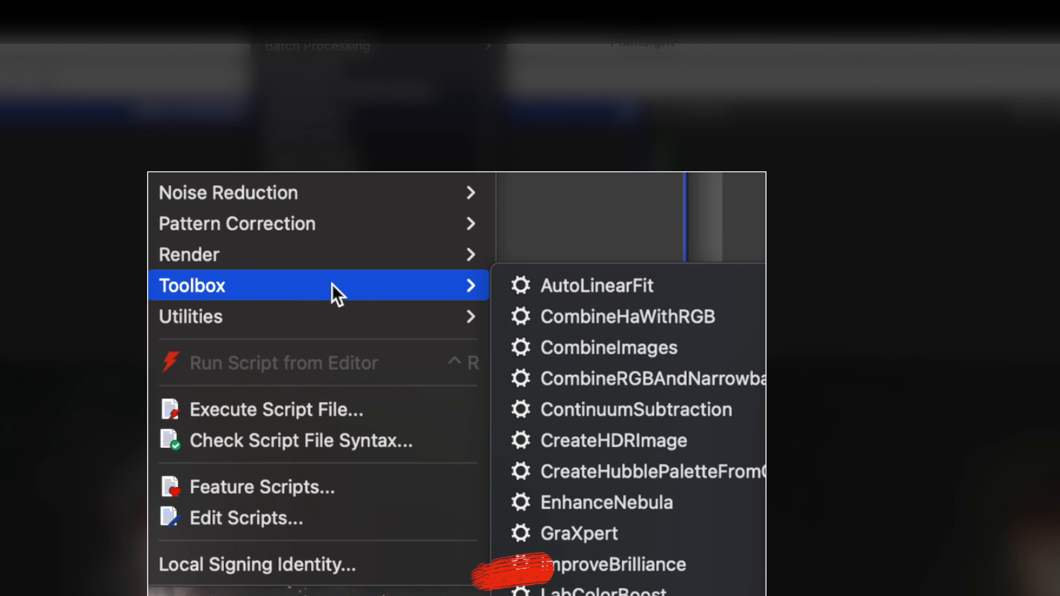
pyautogui.click(663, 539)
pyautogui.moveTo(611, 419); pyautogui.dragTo(510, 206)
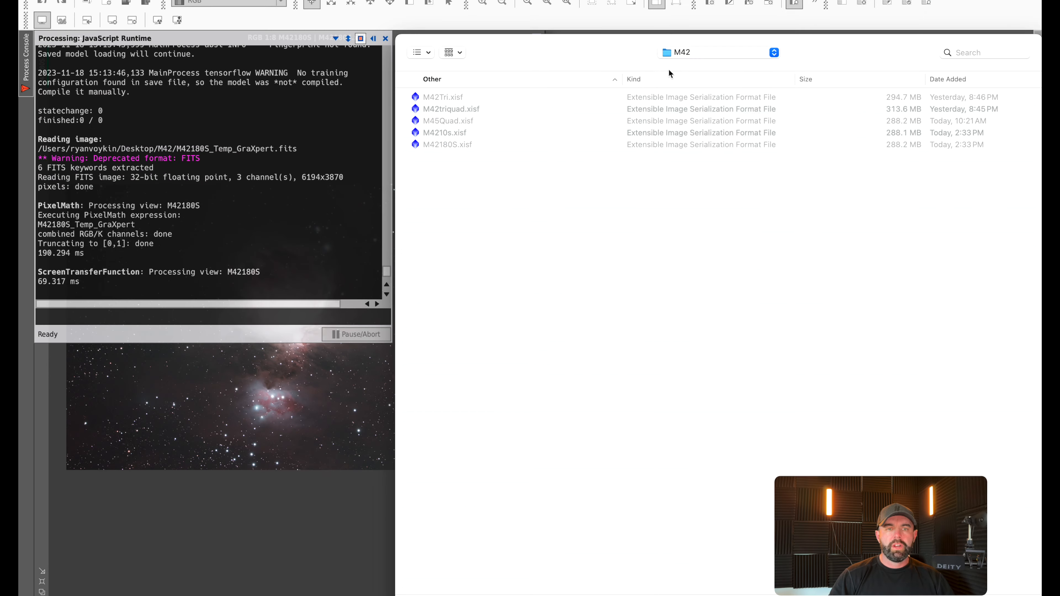
# Set the GraXpert application path to GraXpert in the Applications folder
pyautogui.click(722, 51)
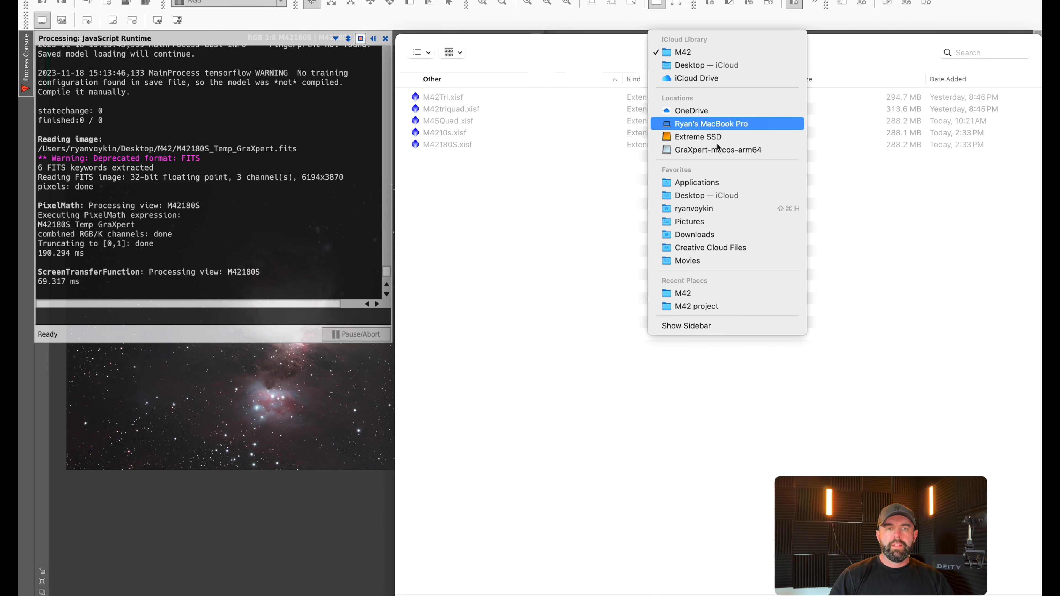
pyautogui.click(708, 183)
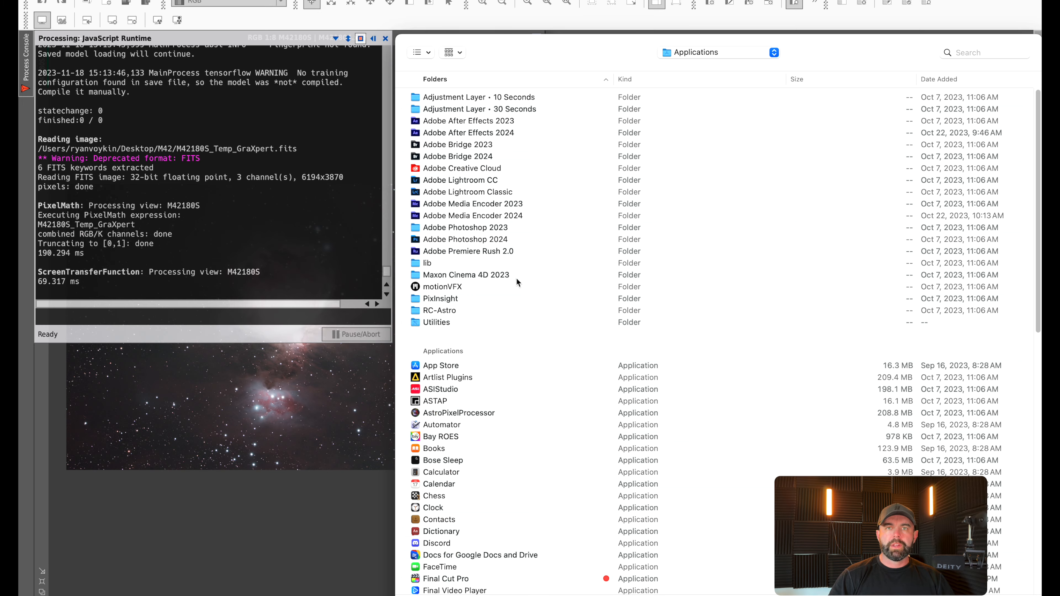
pyautogui.scroll(-10, 526, 276)
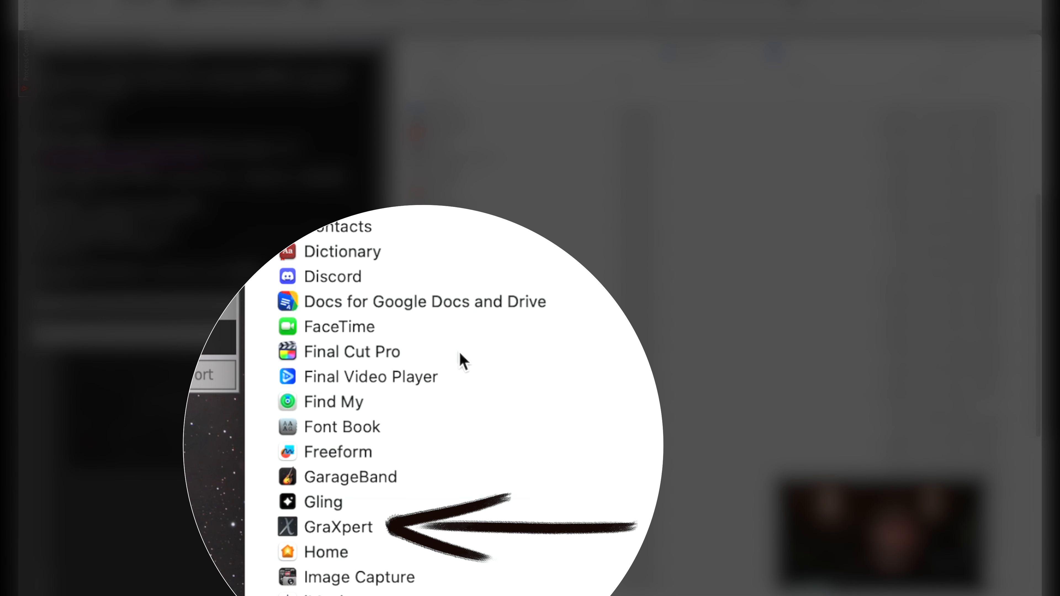
pyautogui.scroll(-2, 425, 451)
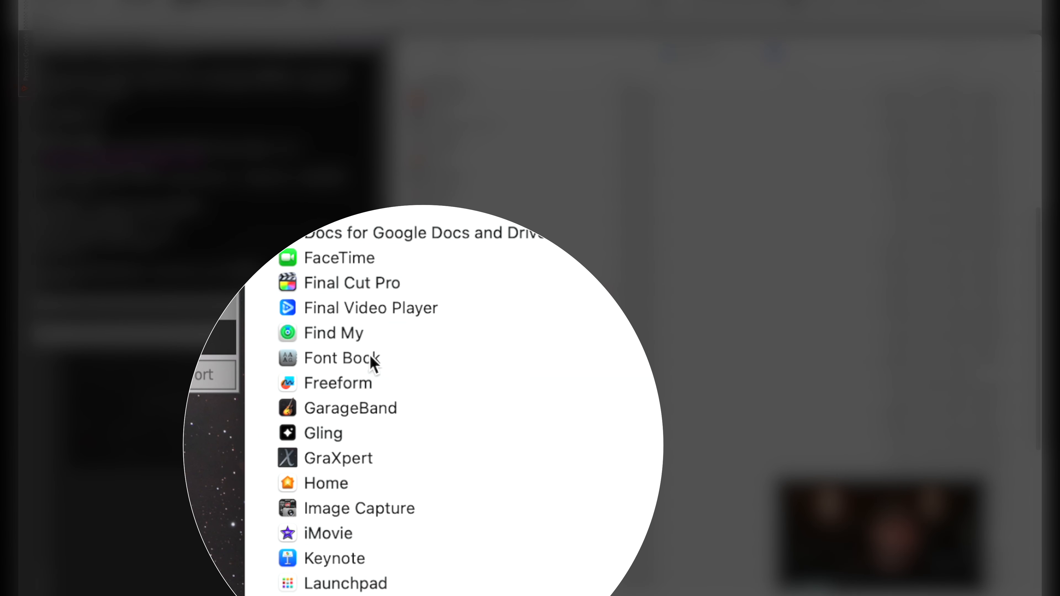
pyautogui.doubleClick(372, 464)
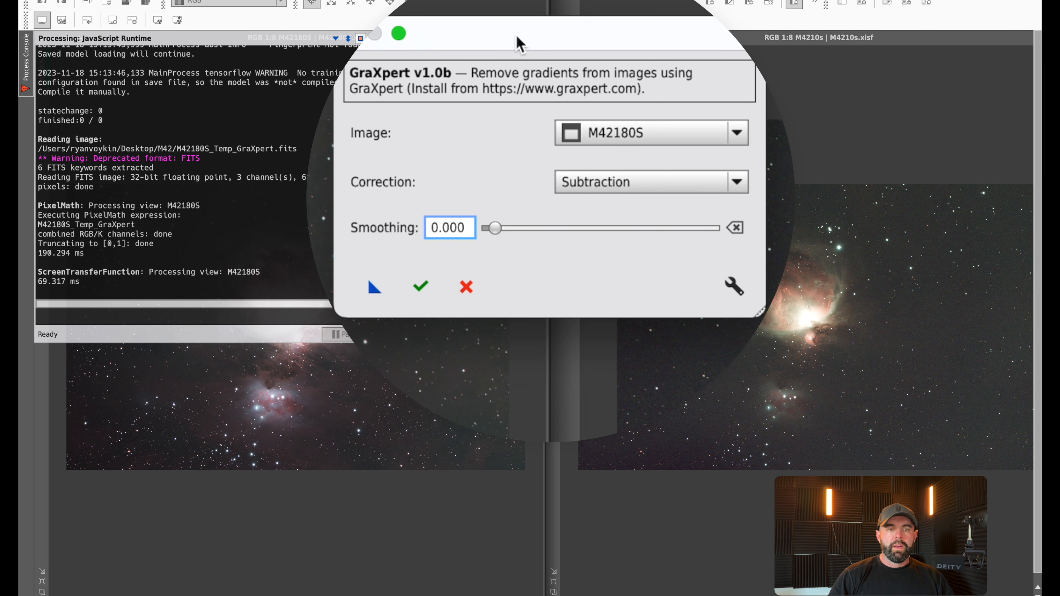
# Remove the gradient from the M4210s image with GraXpert, using Subtraction correction and 0.000 smoothing, and close the process console
pyautogui.click(672, 134)
pyautogui.click(626, 180)
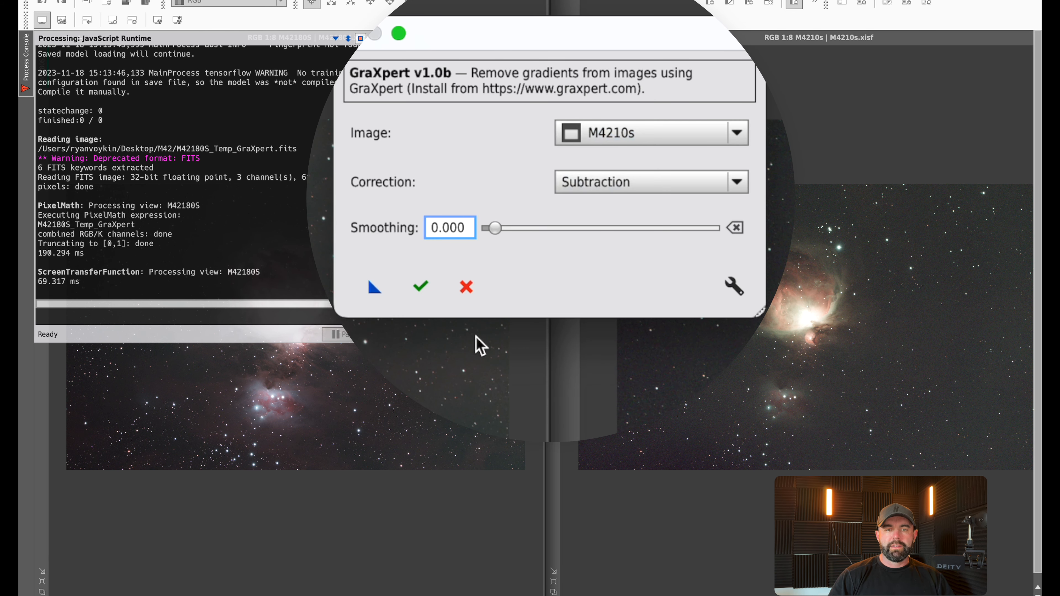
pyautogui.click(421, 287)
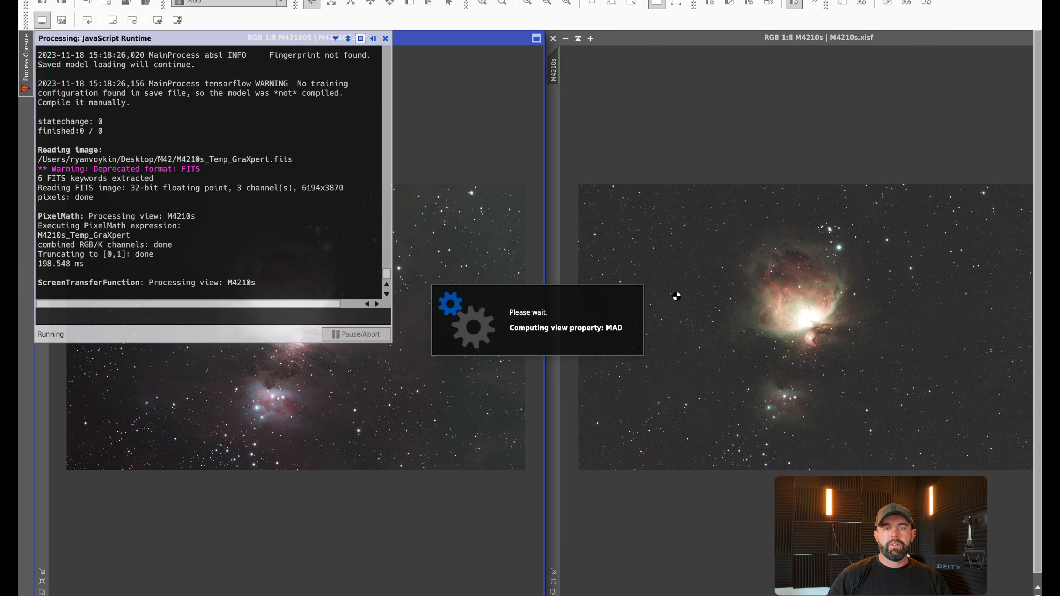
pyautogui.click(385, 38)
# Run the GraXpert script on the M42180S image to remove its gradient, and close the process console
pyautogui.click(311, 1)
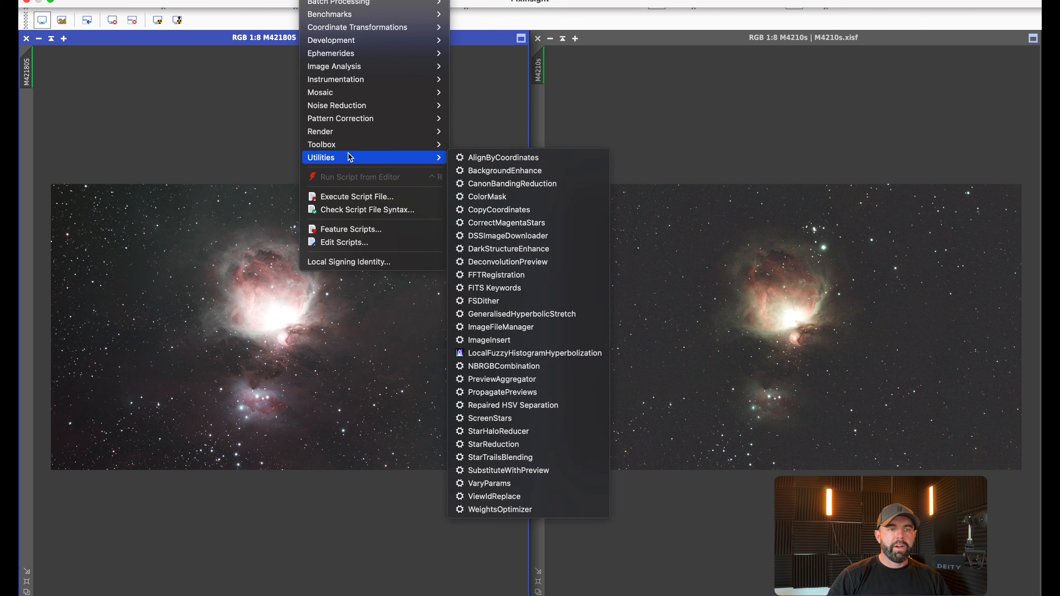
pyautogui.moveTo(354, 145)
pyautogui.click(510, 250)
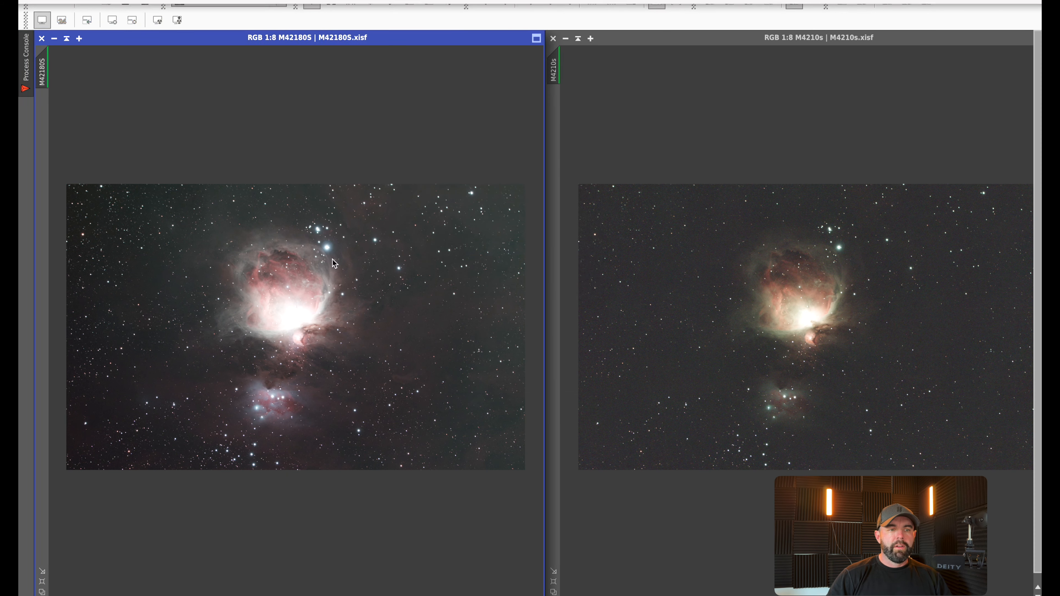
pyautogui.click(461, 354)
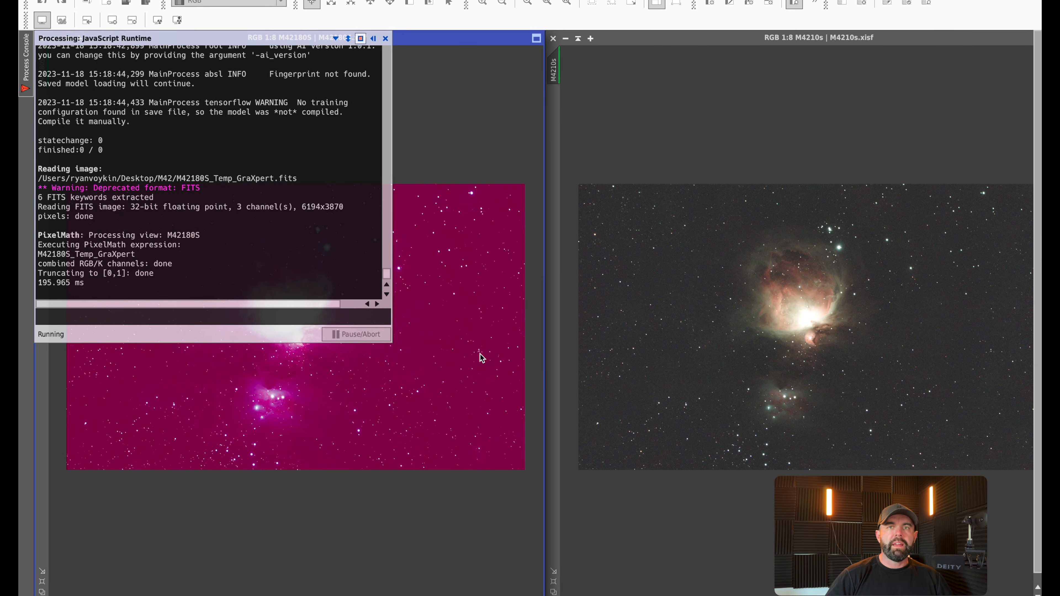
pyautogui.click(385, 38)
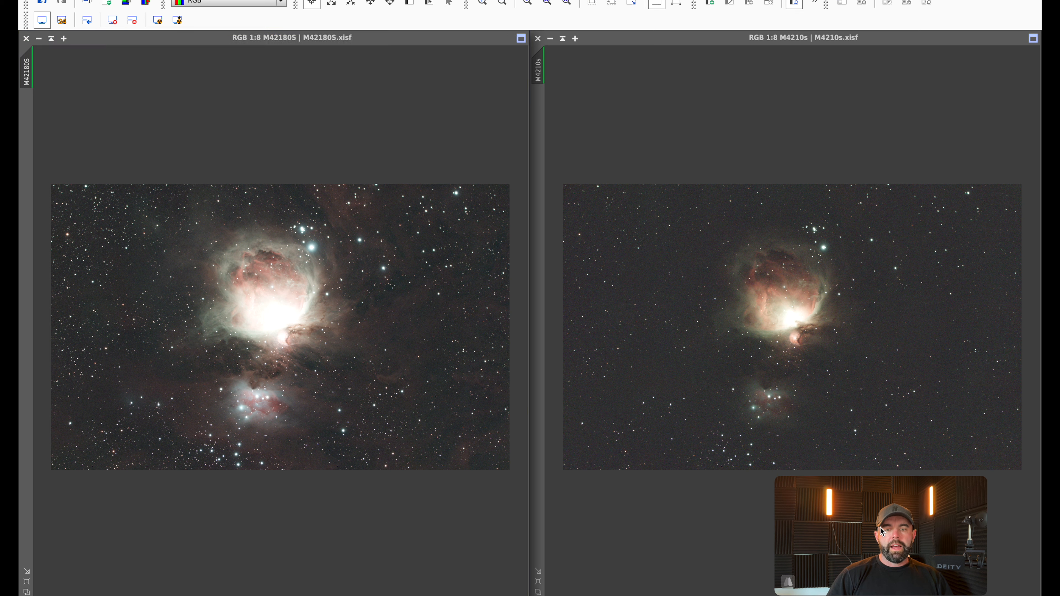
pyautogui.moveTo(879, 527); pyautogui.dragTo(850, 533)
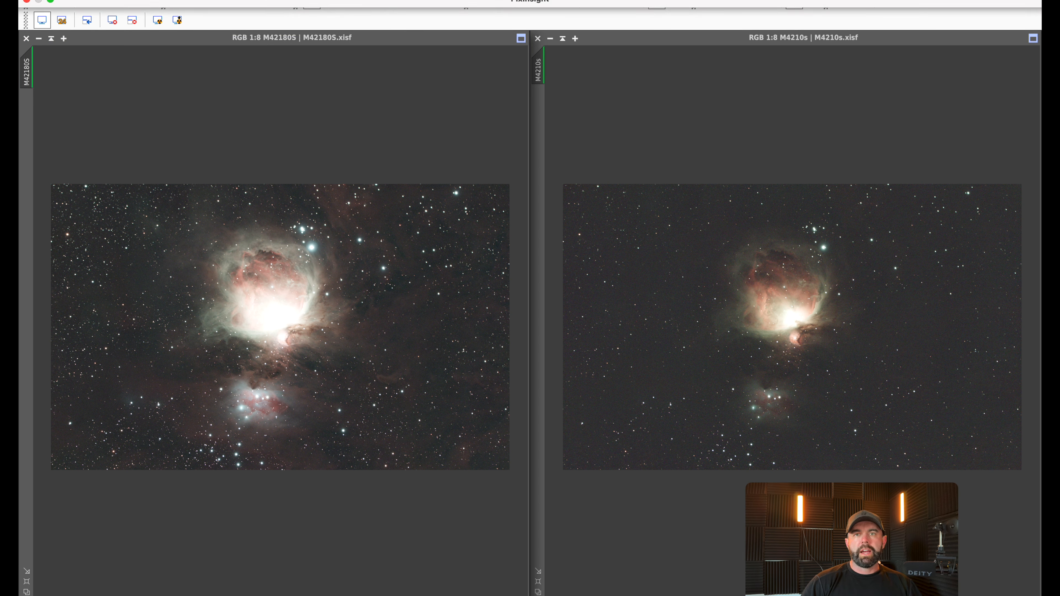
pyautogui.click(313, 1)
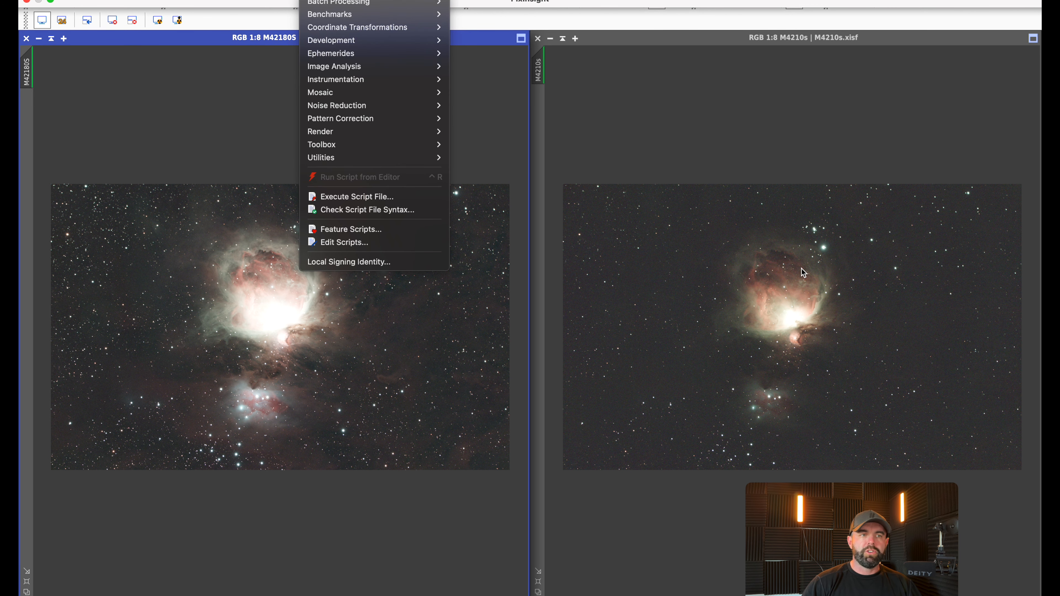
pyautogui.moveTo(275, 0)
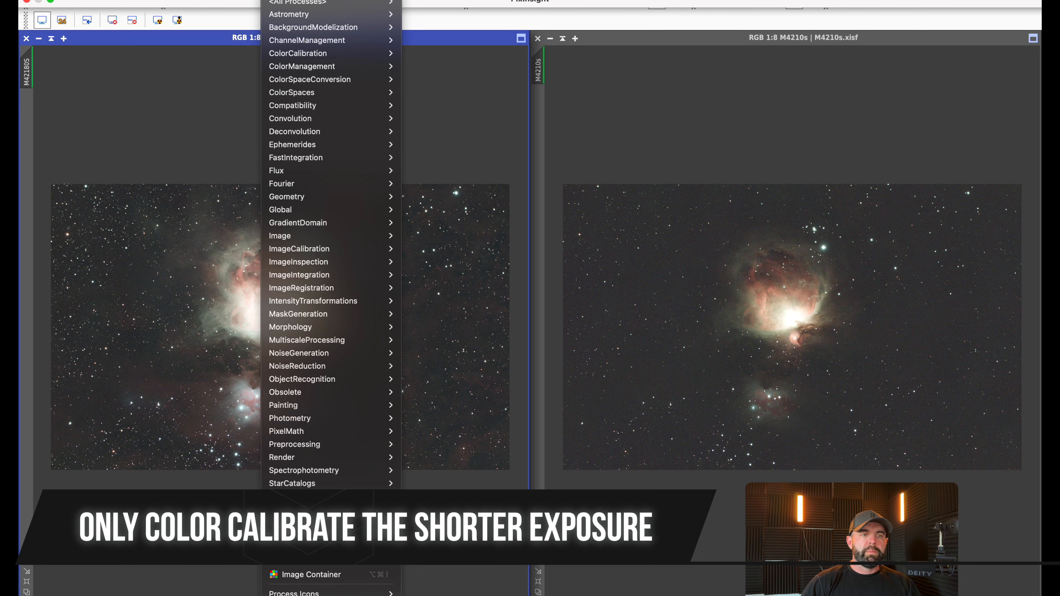
pyautogui.moveTo(313, 1)
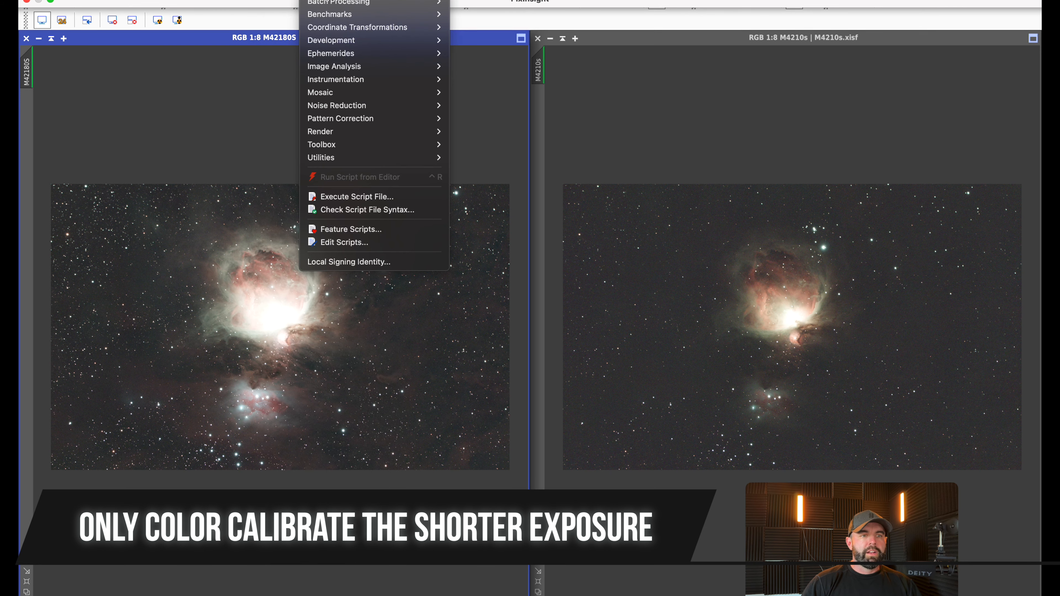
# Review the ImageSolver plate-solving settings for the M4210s image, and close the script and console without solving
pyautogui.click(615, 39)
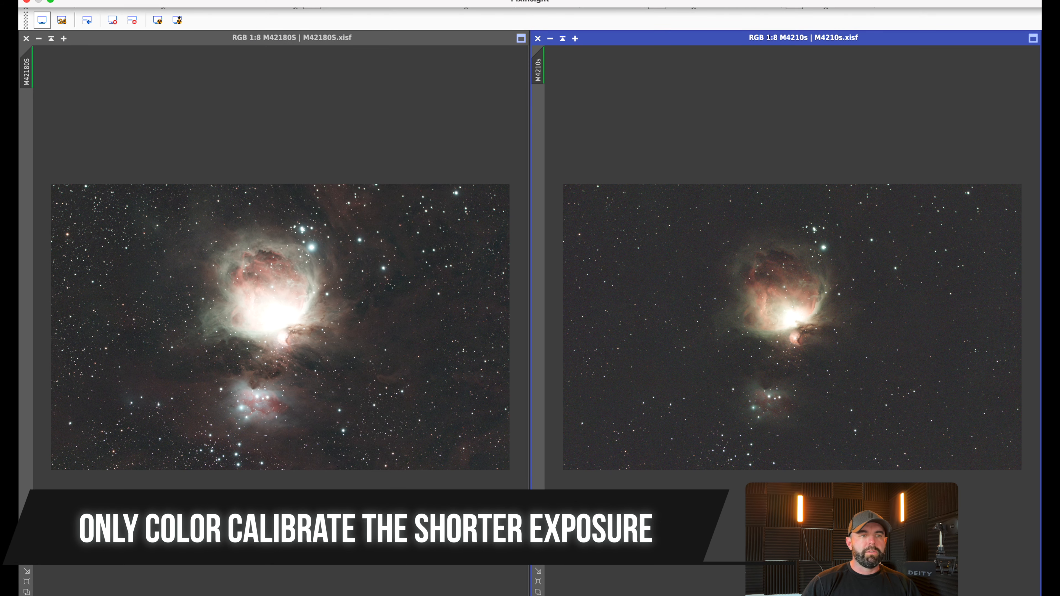
pyautogui.click(313, 0)
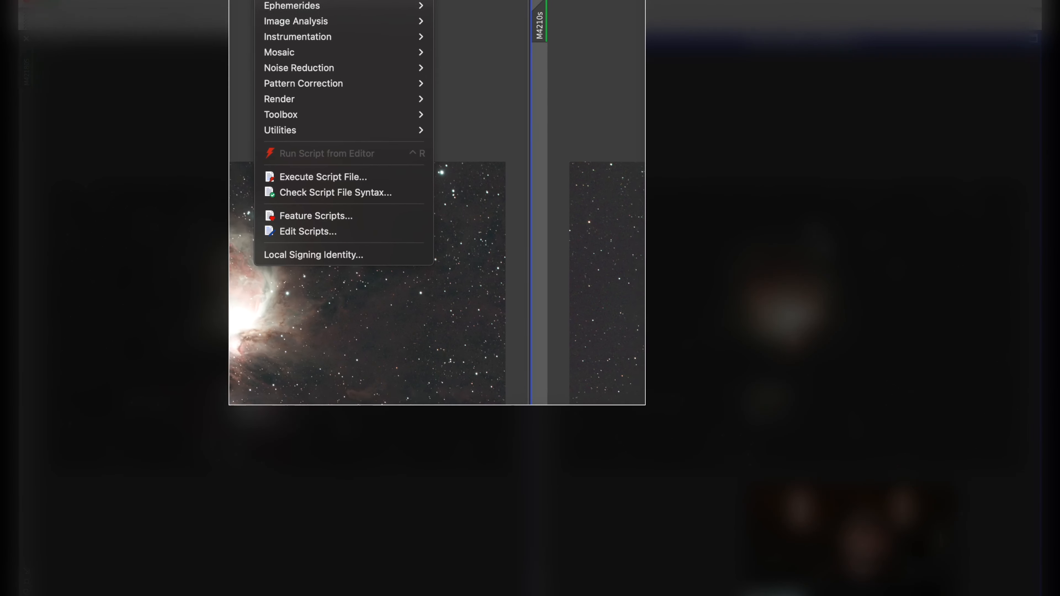
pyautogui.moveTo(376, 92)
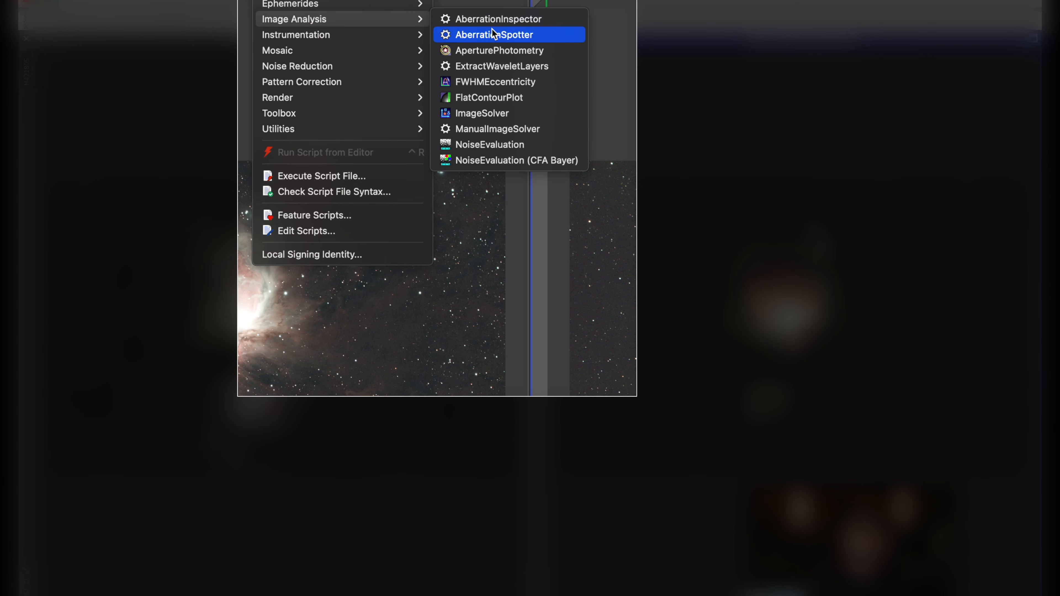
pyautogui.click(508, 119)
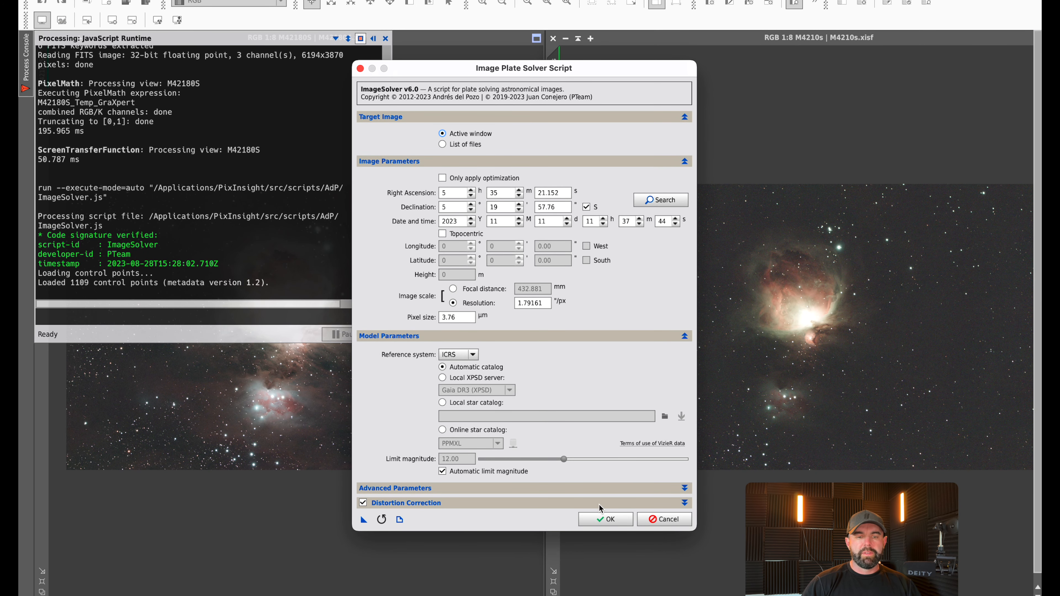
pyautogui.click(663, 520)
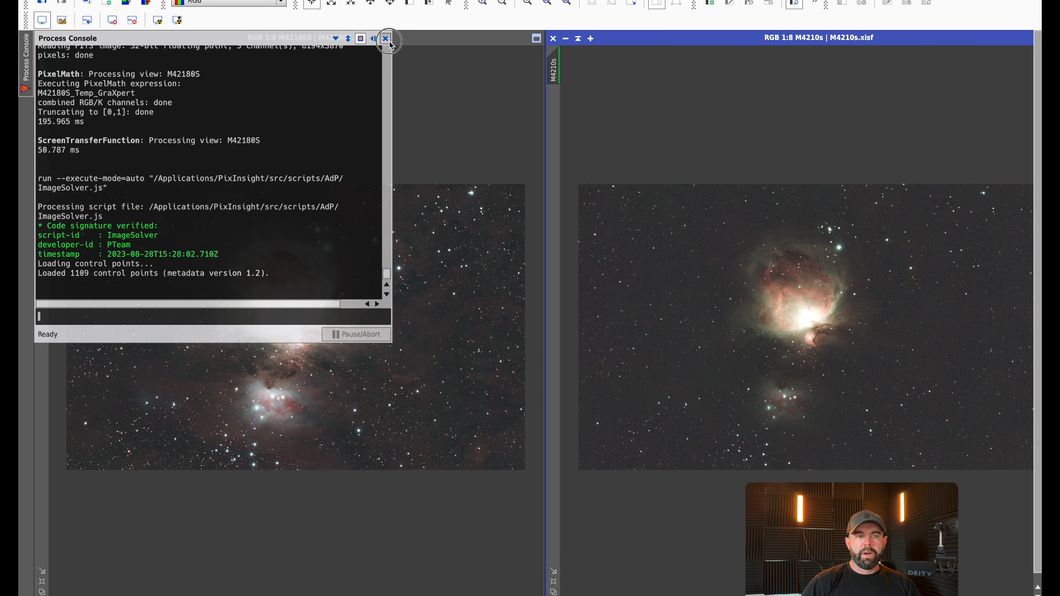
pyautogui.click(385, 38)
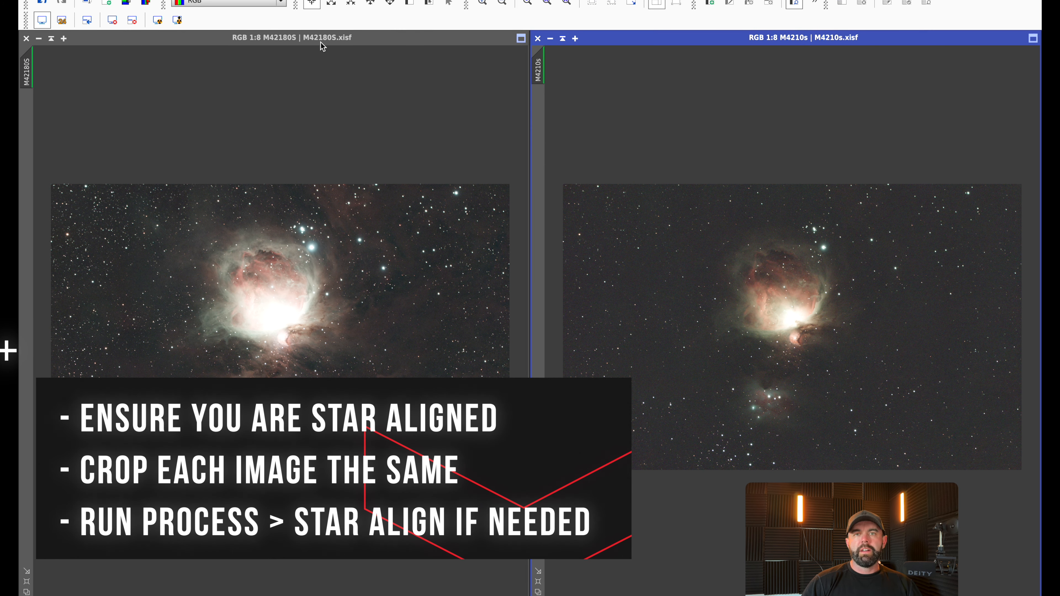
pyautogui.moveTo(320, 40)
pyautogui.mouseDown()
pyautogui.moveTo(837, 44)
pyautogui.moveTo(326, 26)
pyautogui.moveTo(279, 40)
pyautogui.moveTo(319, 45)
pyautogui.mouseUp()
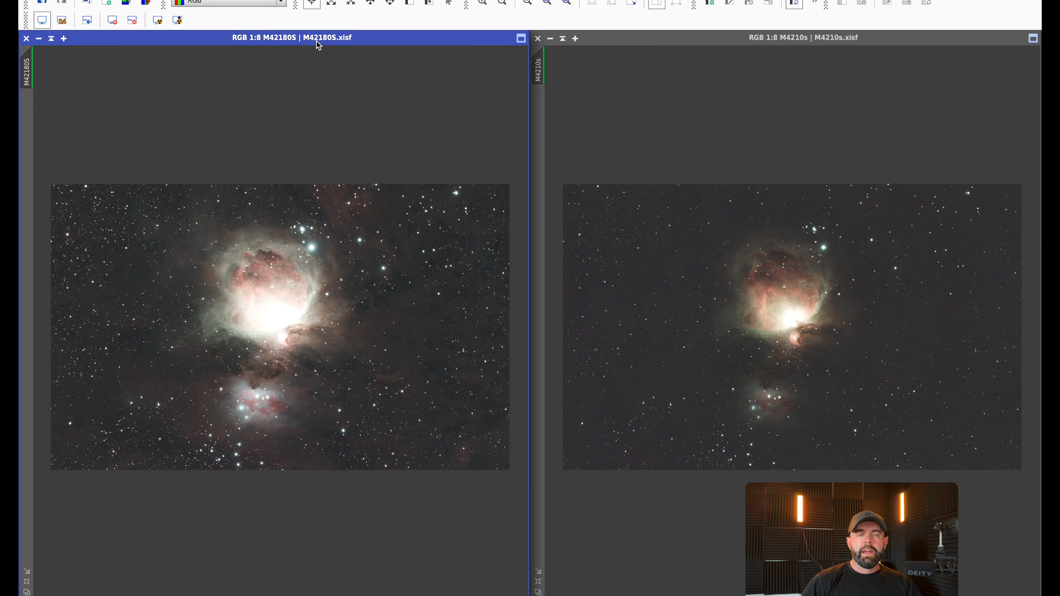
pyautogui.moveTo(296, 45)
pyautogui.mouseDown()
pyautogui.moveTo(573, 56)
pyautogui.moveTo(776, 52)
pyautogui.moveTo(788, 35)
pyautogui.moveTo(805, 40)
pyautogui.moveTo(287, 37)
pyautogui.mouseUp()
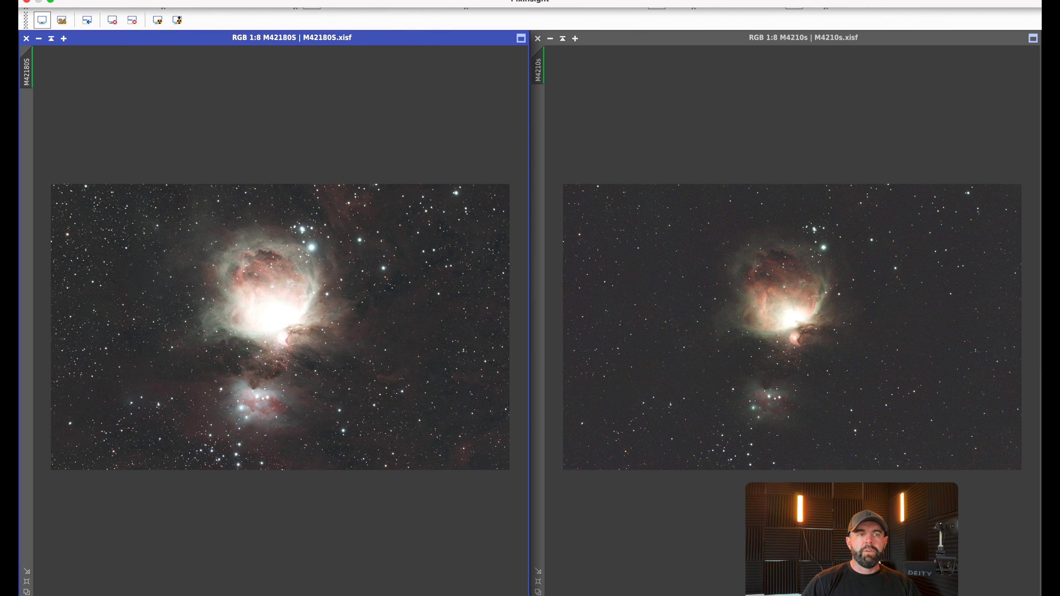
pyautogui.click(288, 2)
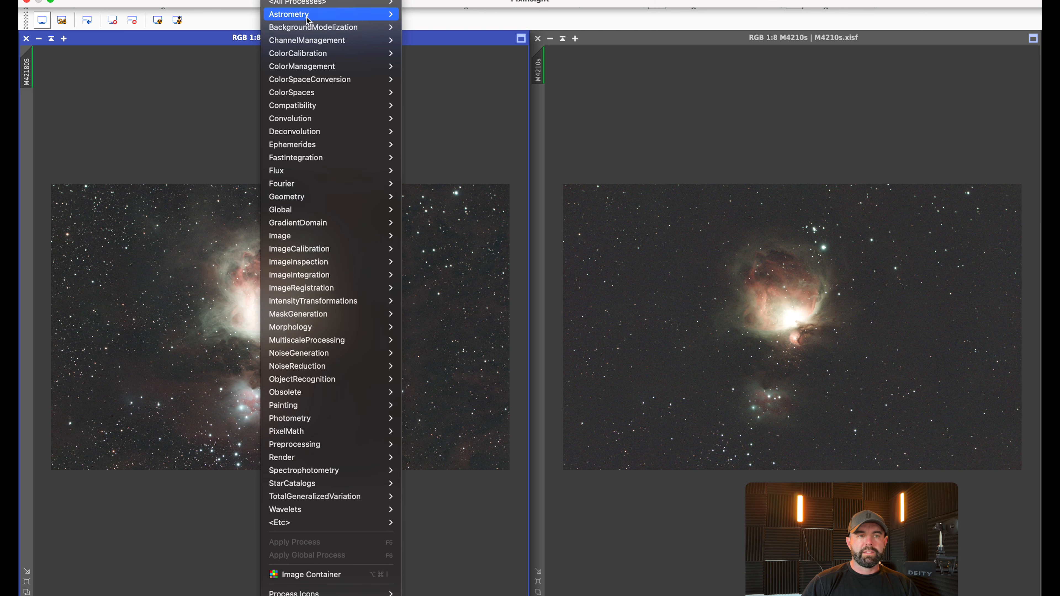
pyautogui.moveTo(314, 7)
pyautogui.scroll(-10, 476, 589)
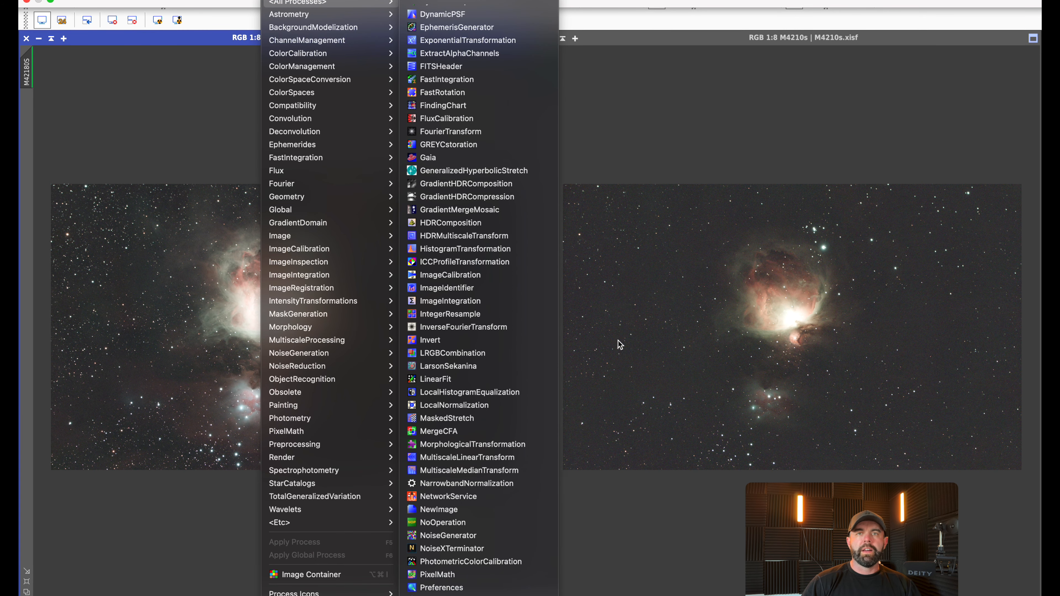
pyautogui.click(671, 142)
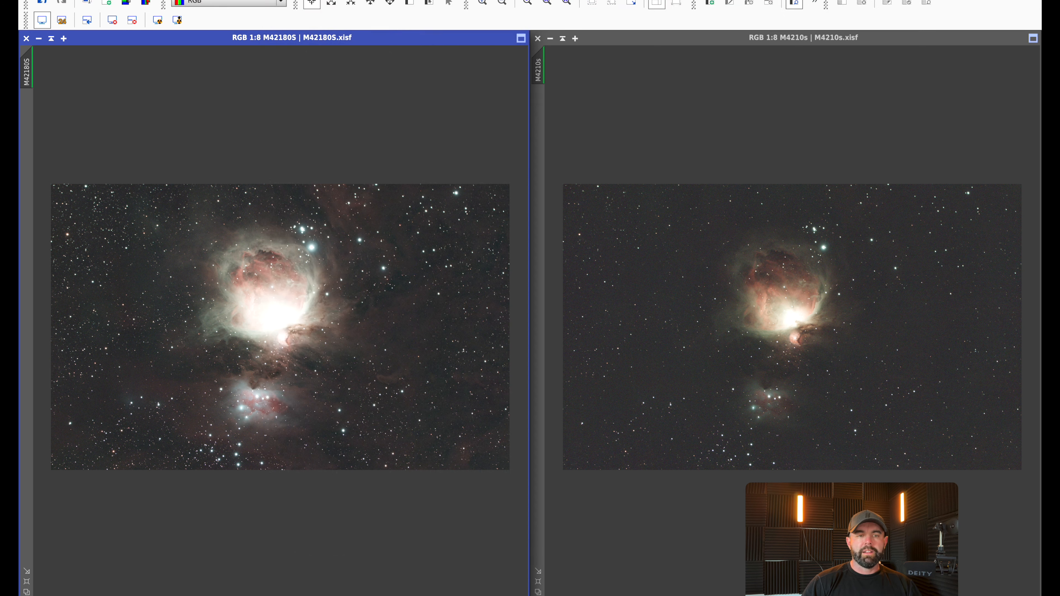
# Open SpectrophotometricColorCalibration, draw a background preview of about 496 × 608 px beside the nebula in M4210s, and use it as the region of interest
pyautogui.click(311, 1)
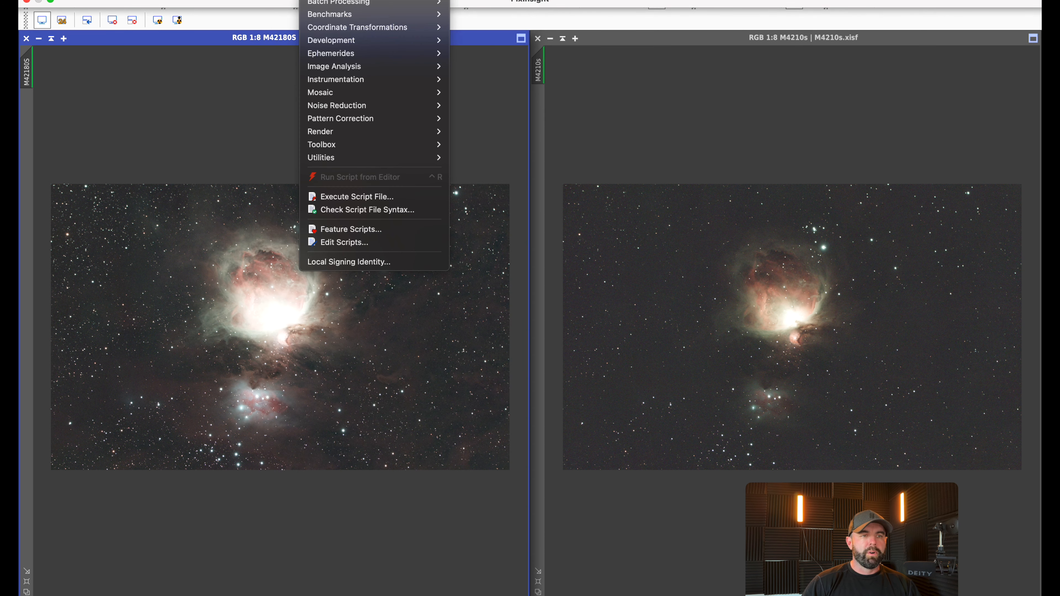
pyautogui.moveTo(279, 0)
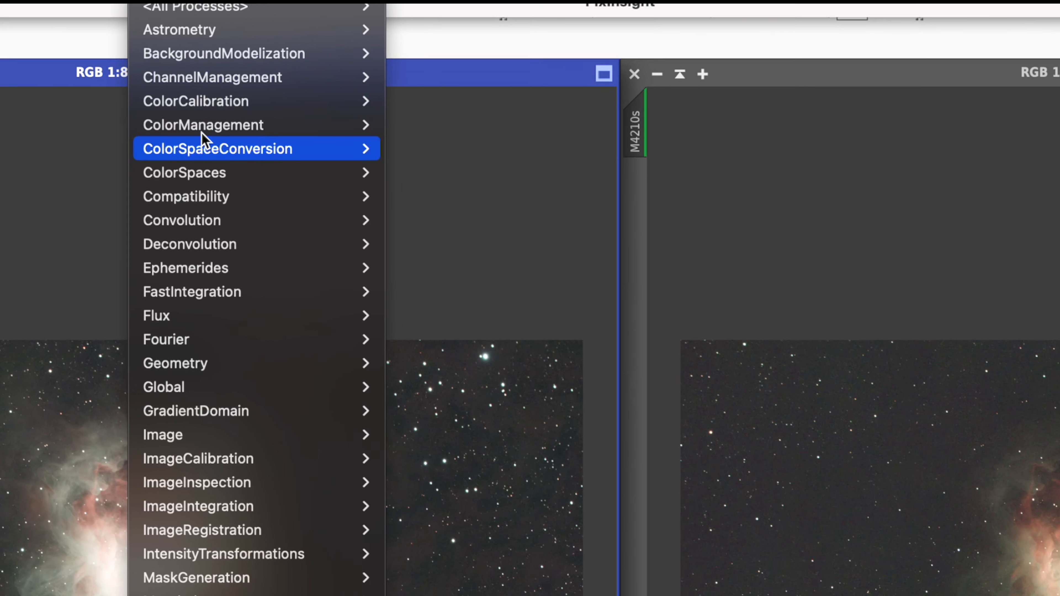
pyautogui.moveTo(304, 55)
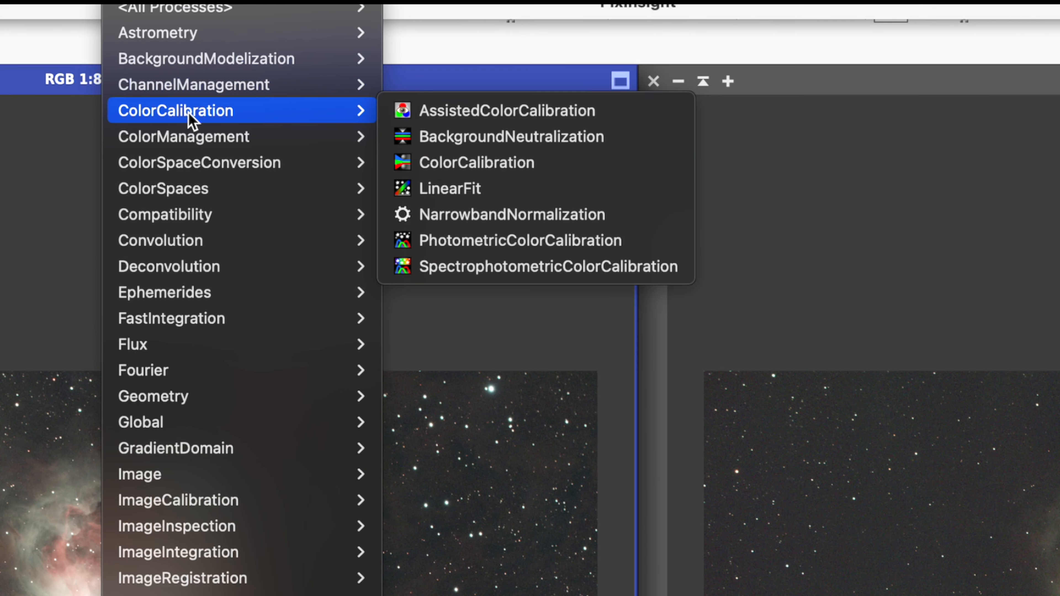
pyautogui.click(522, 240)
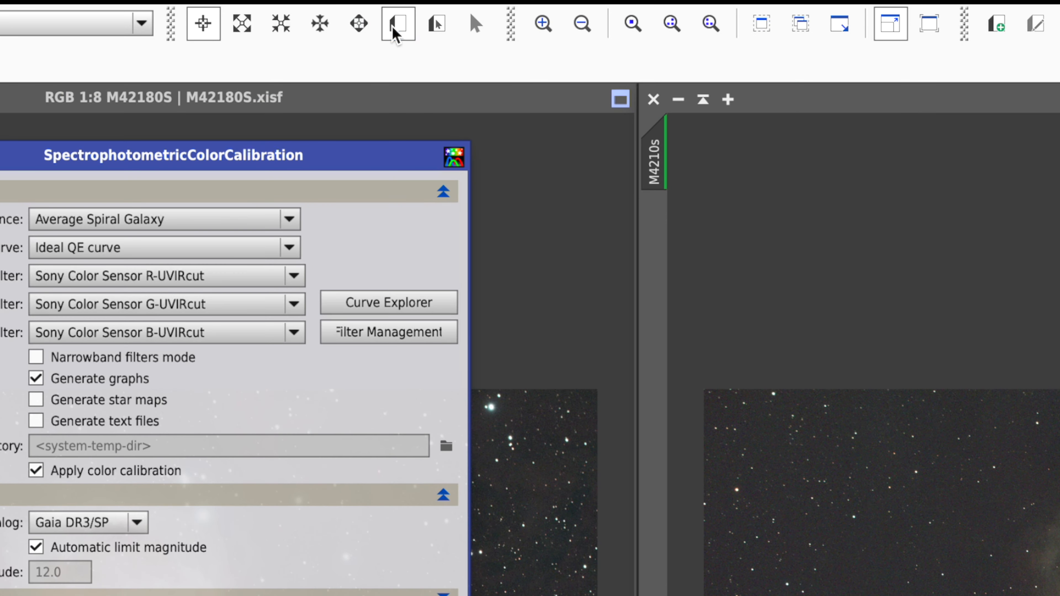
pyautogui.click(399, 32)
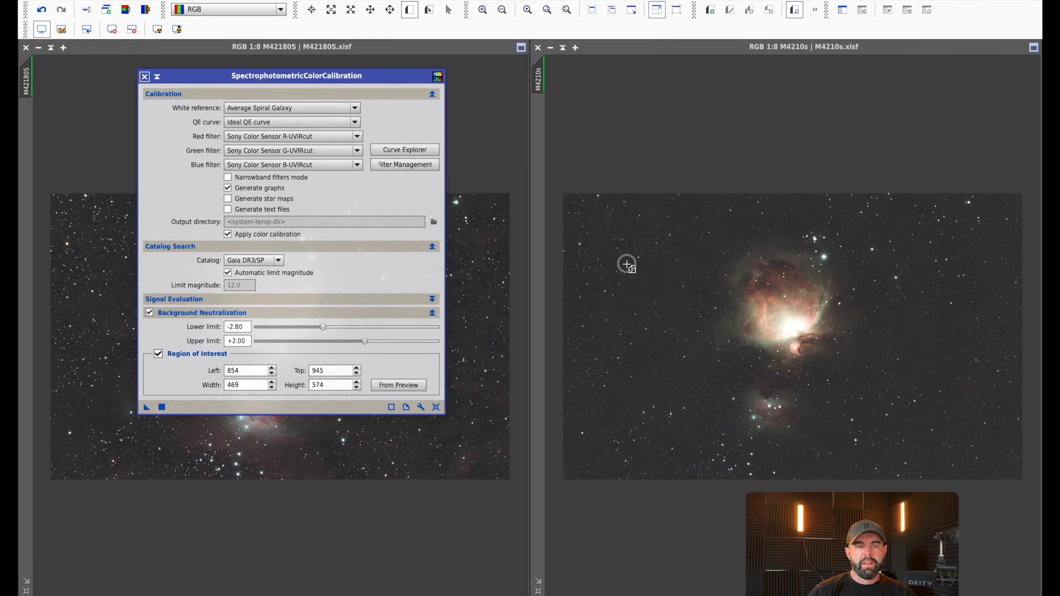
pyautogui.moveTo(625, 263); pyautogui.dragTo(662, 308)
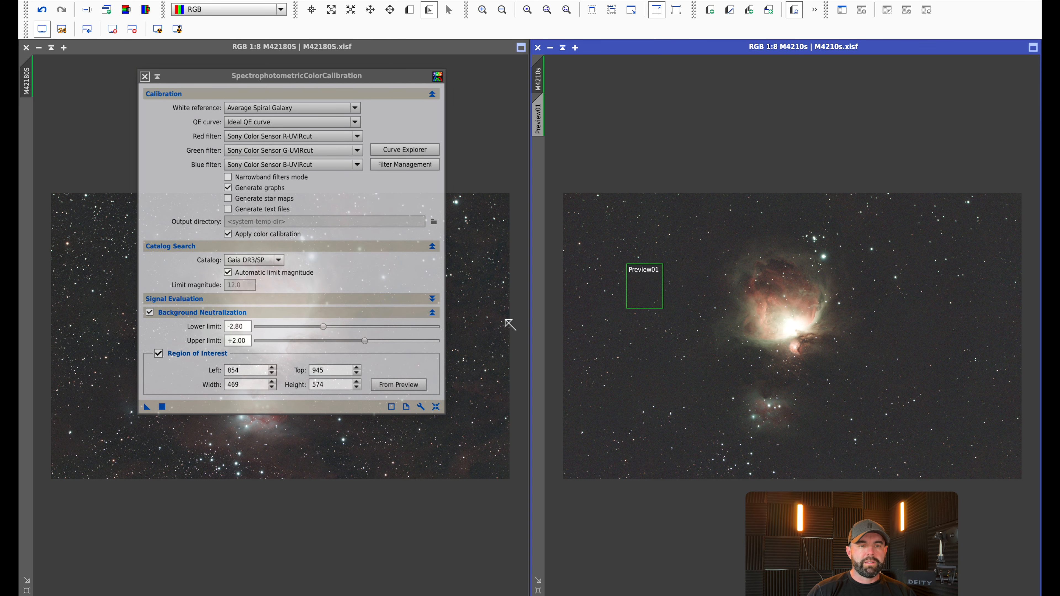
pyautogui.click(543, 118)
pyautogui.moveTo(542, 119); pyautogui.dragTo(275, 327)
pyautogui.click(538, 80)
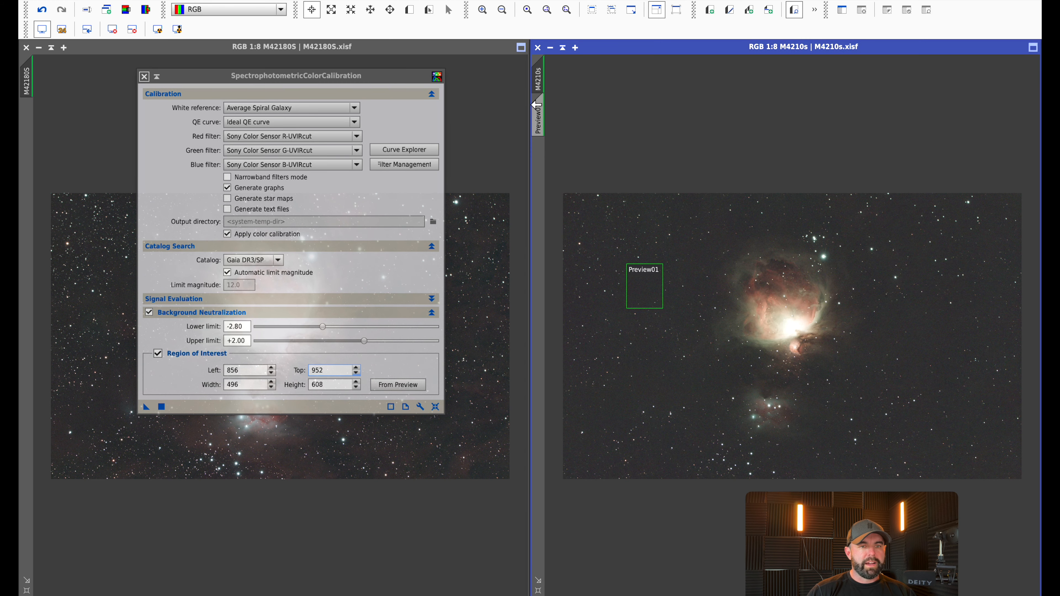
# Apply the spectrophotometric color calibration to the M4210s image, renew its automatic screen stretch, and close the process console
pyautogui.click(162, 407)
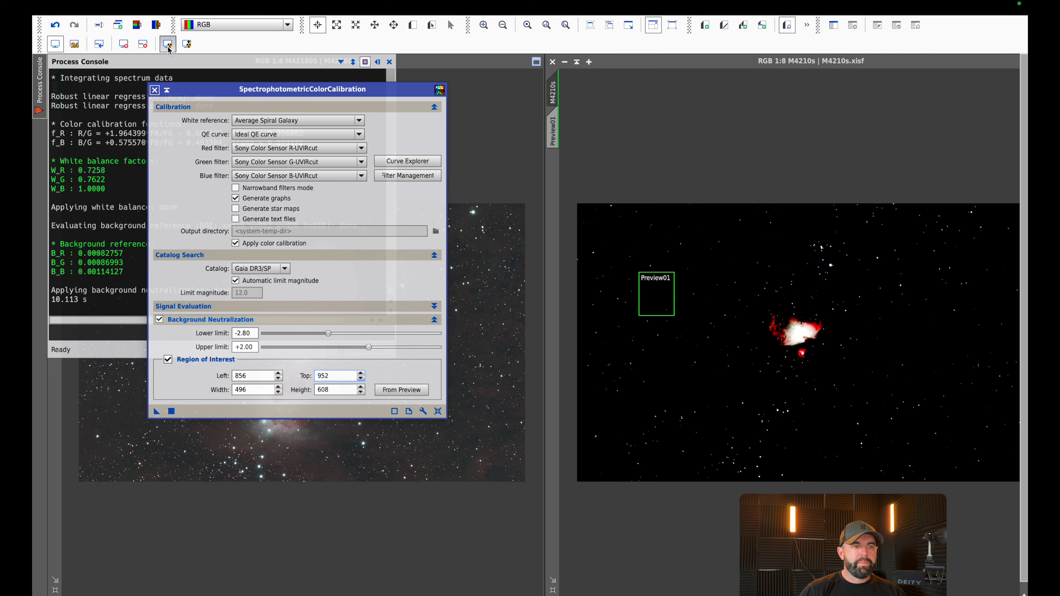
pyautogui.click(167, 44)
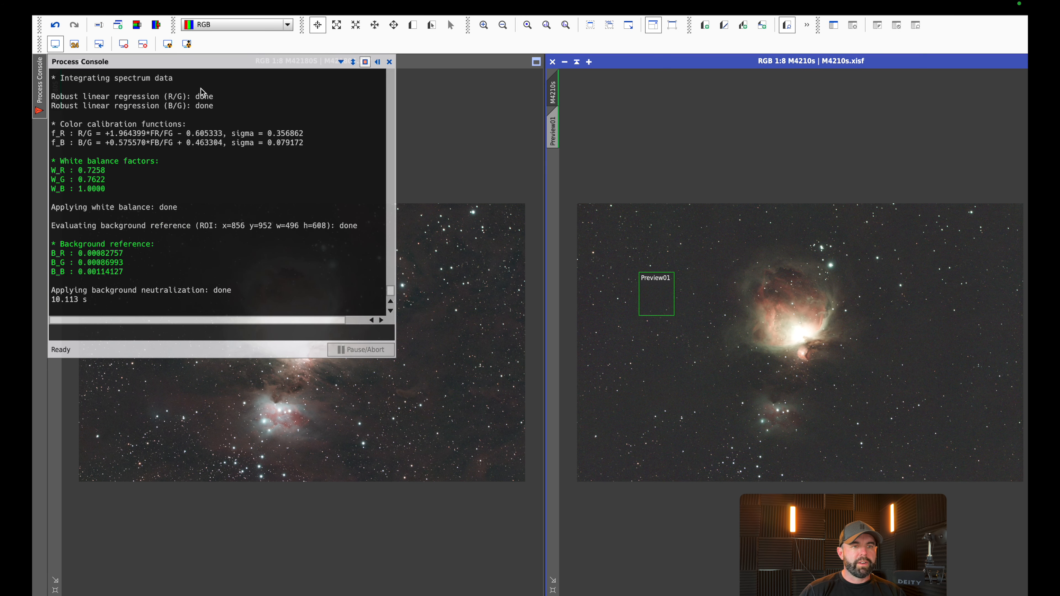
pyautogui.click(391, 62)
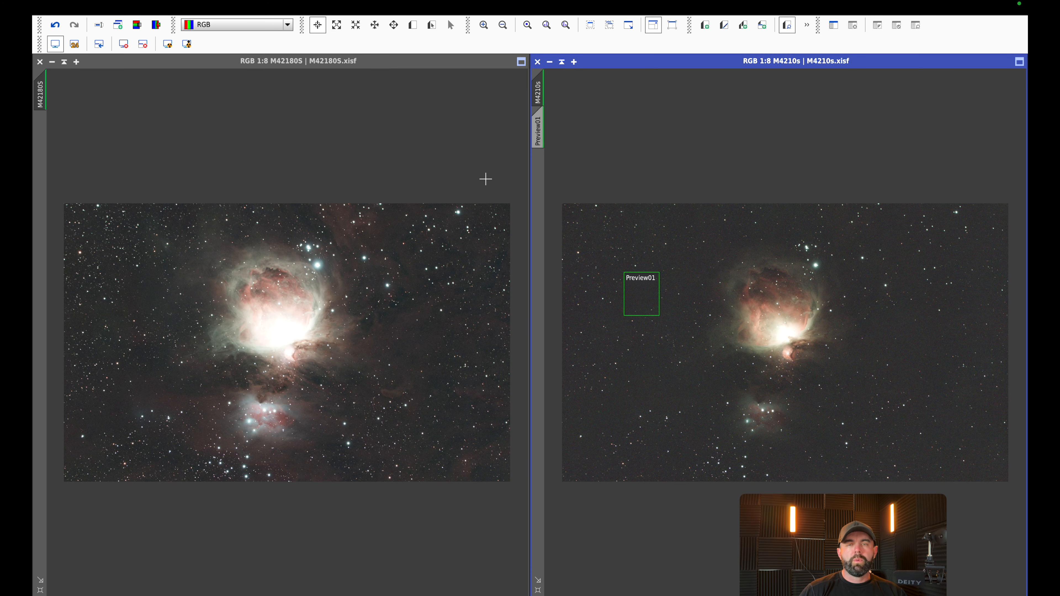
# Delete all previews from the M4210s image
pyautogui.moveTo(314, 3)
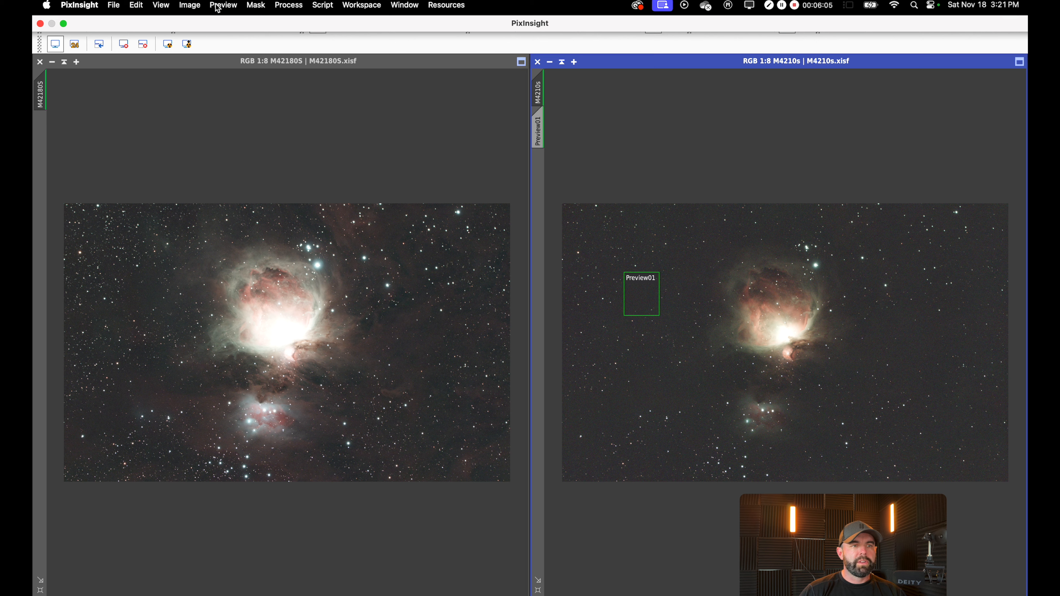
pyautogui.click(289, 5)
pyautogui.moveTo(232, 9)
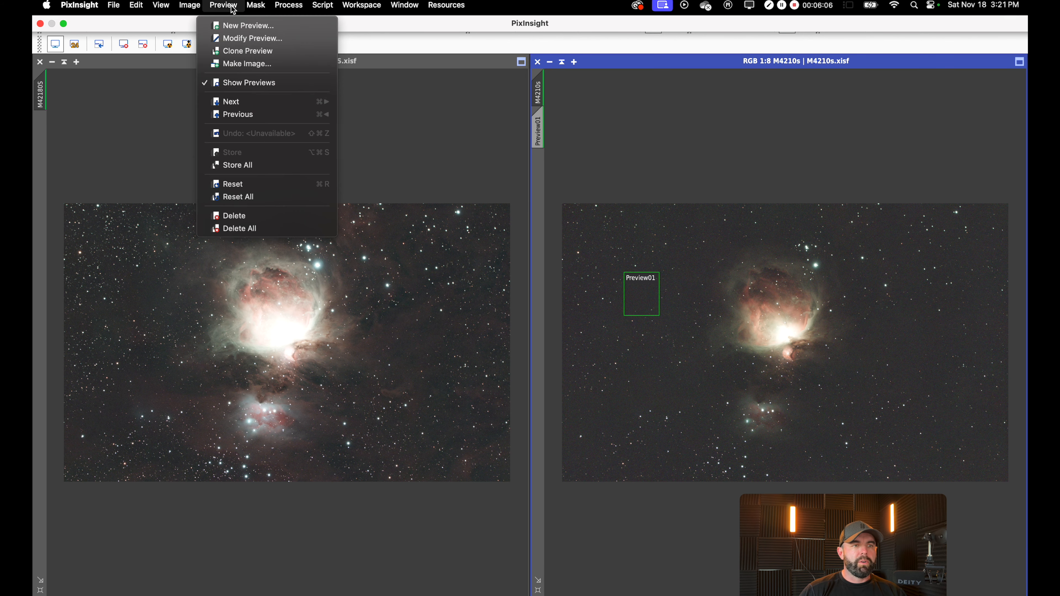
pyautogui.click(235, 228)
# Open the HDRComposition process
pyautogui.click(307, 5)
pyautogui.moveTo(309, 21)
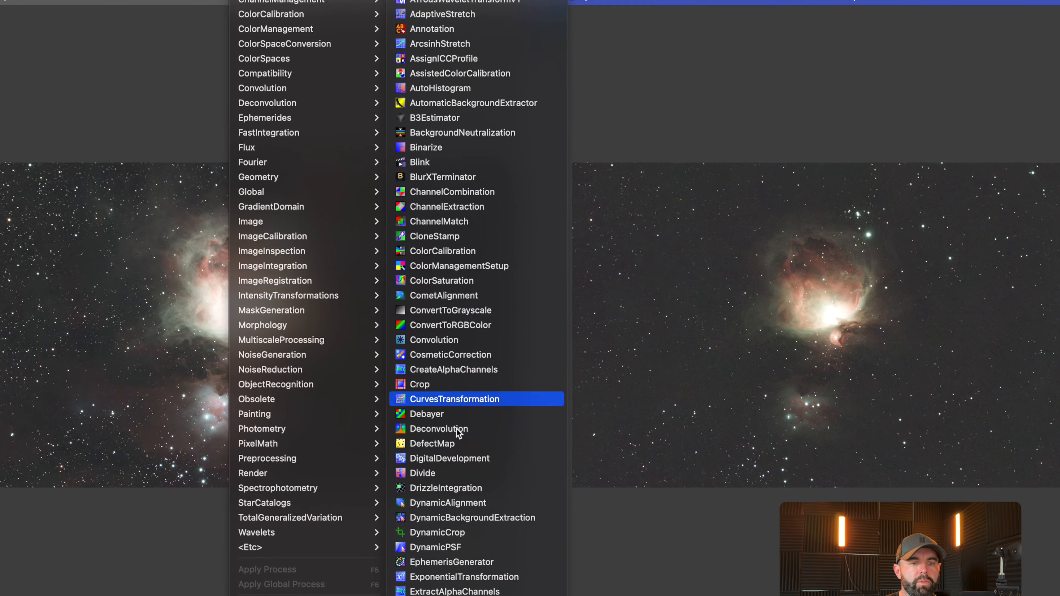
pyautogui.scroll(-10, 462, 534)
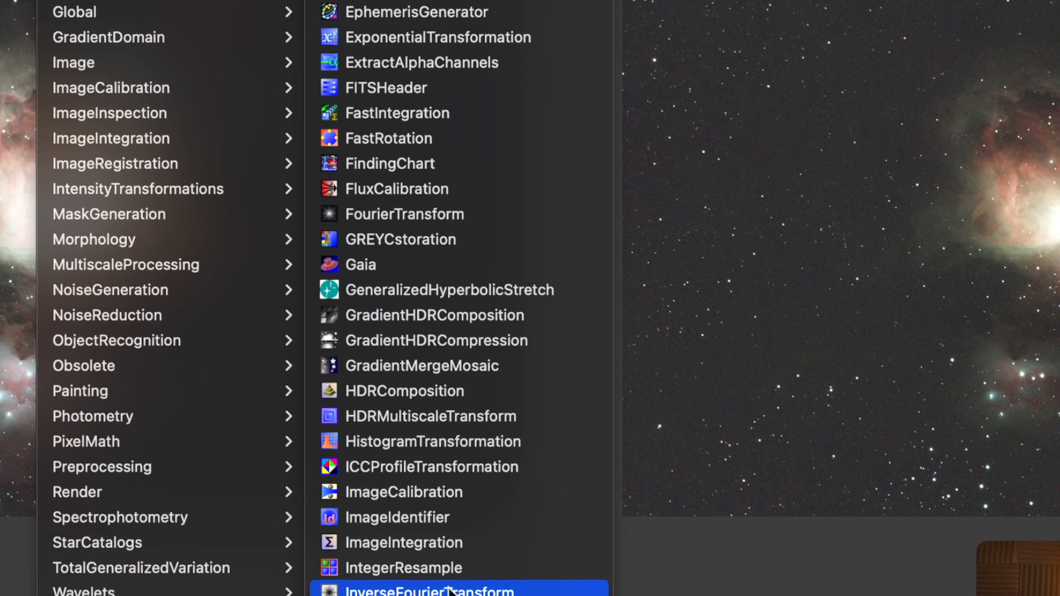
pyautogui.click(490, 367)
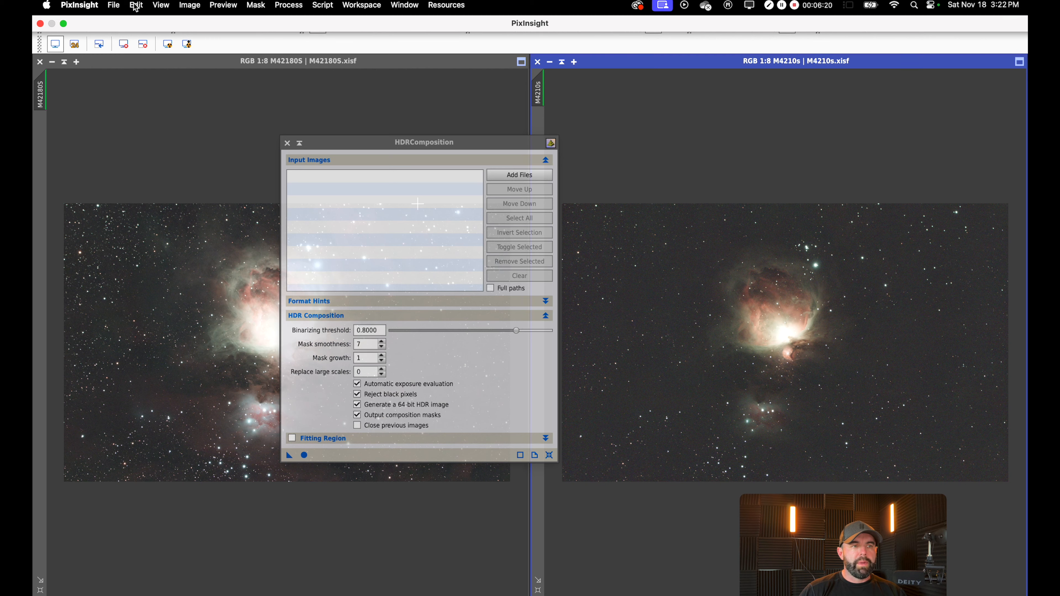
# Save the processed M4210s and M42180S images to their existing XISF files
pyautogui.click(112, 8)
pyautogui.click(131, 99)
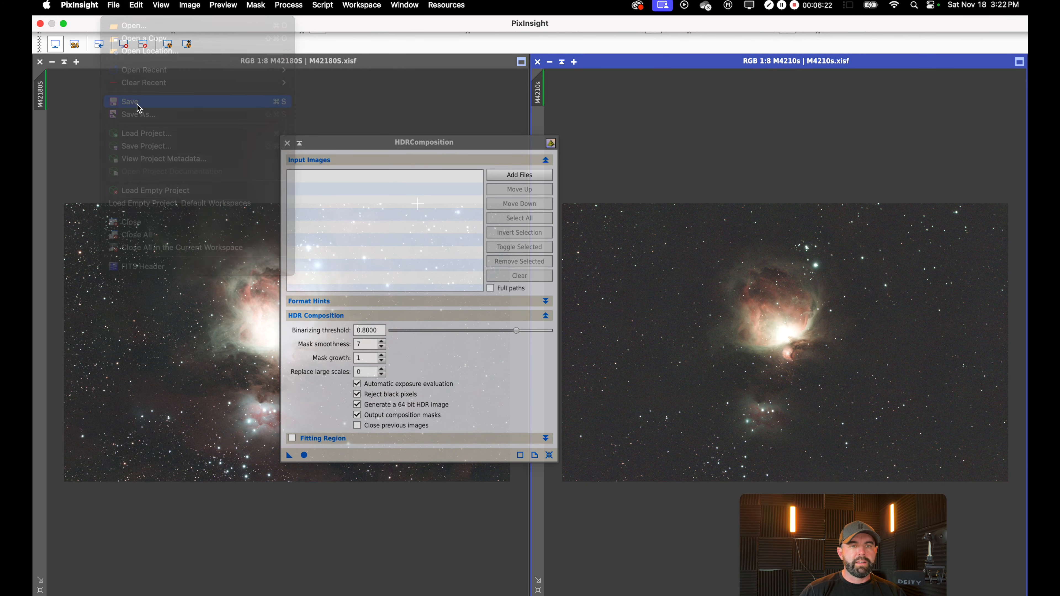
pyautogui.click(113, 5)
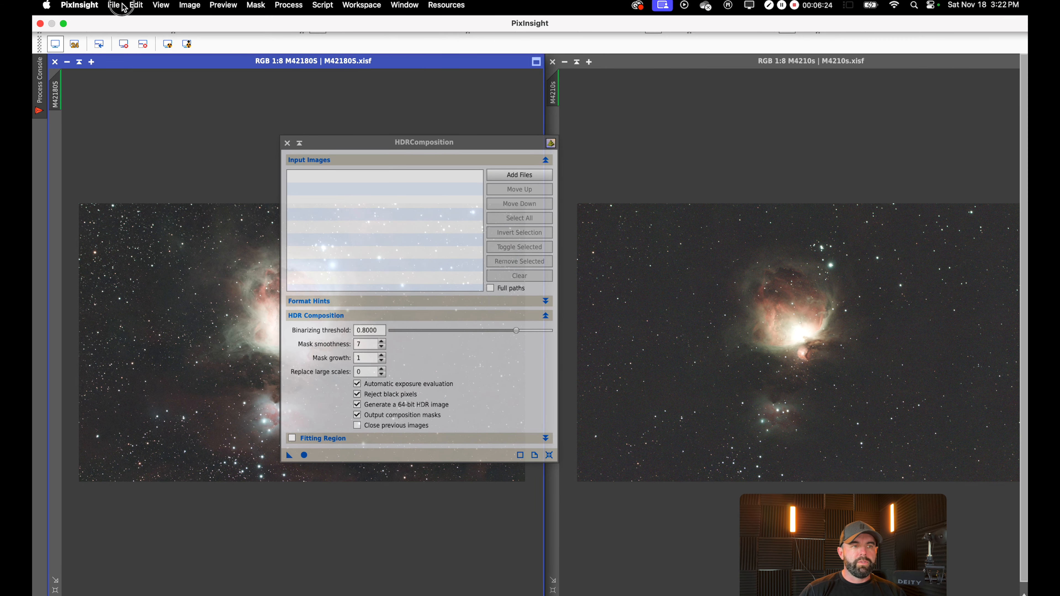
pyautogui.click(140, 103)
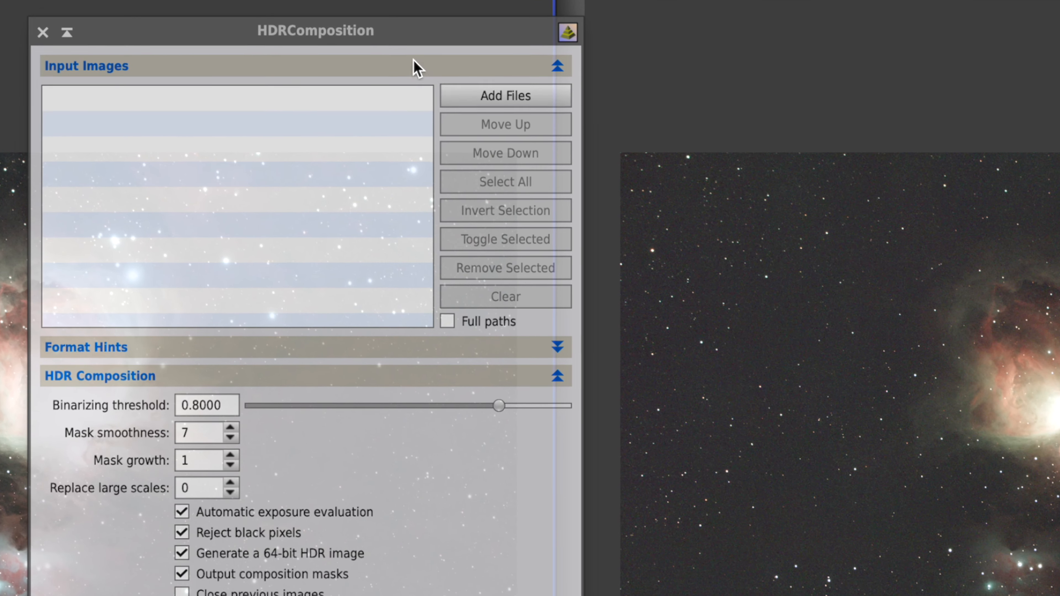
# Add M4210s.xisf and M42180S.xisf as the input images of HDRComposition
pyautogui.click(486, 100)
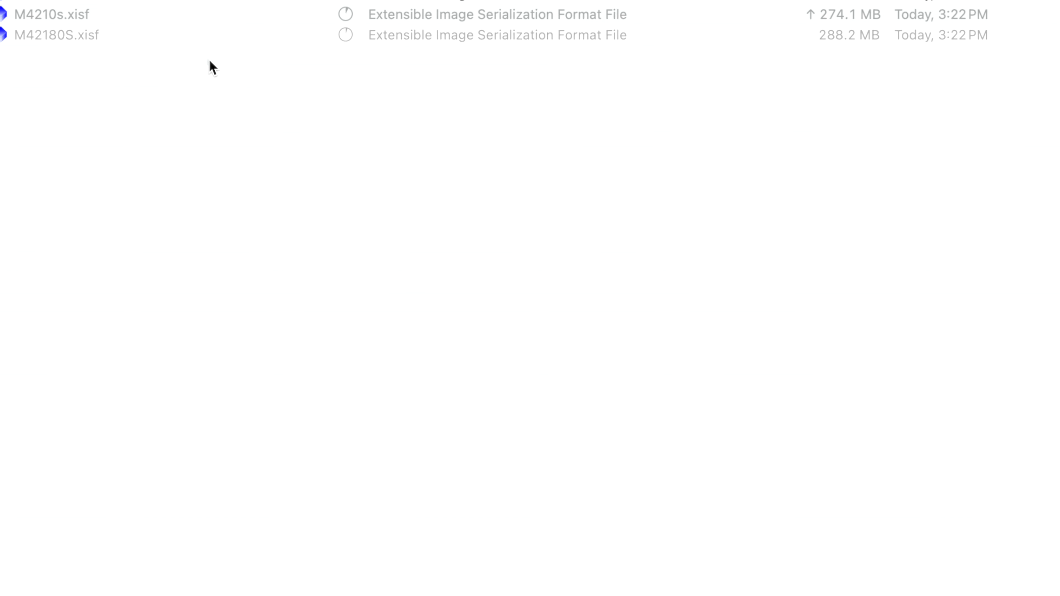
pyautogui.click(52, 16)
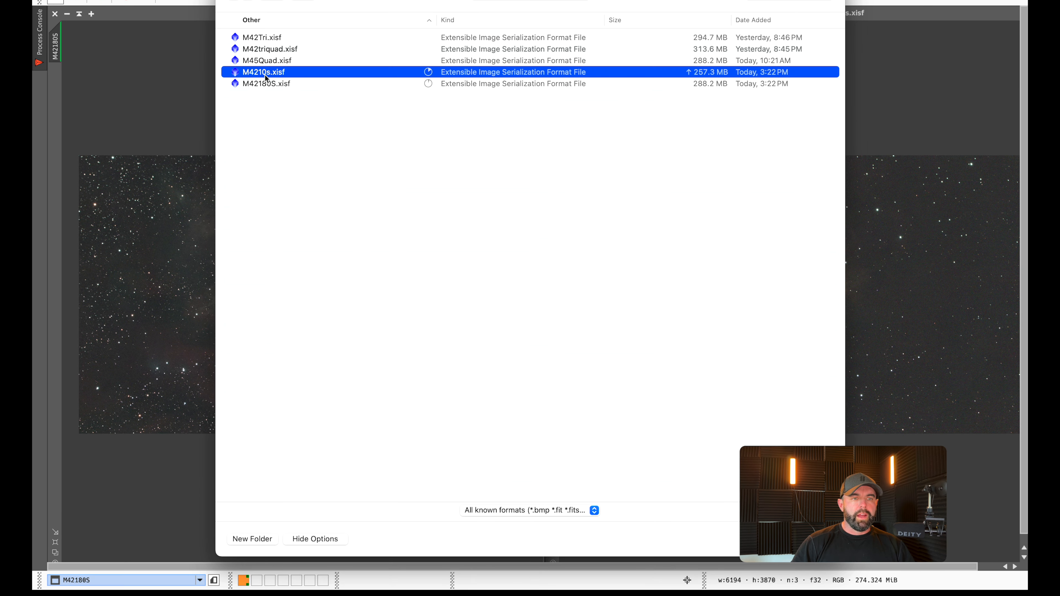
pyautogui.keyDown('shift'); pyautogui.click(268, 85); pyautogui.keyUp('shift')
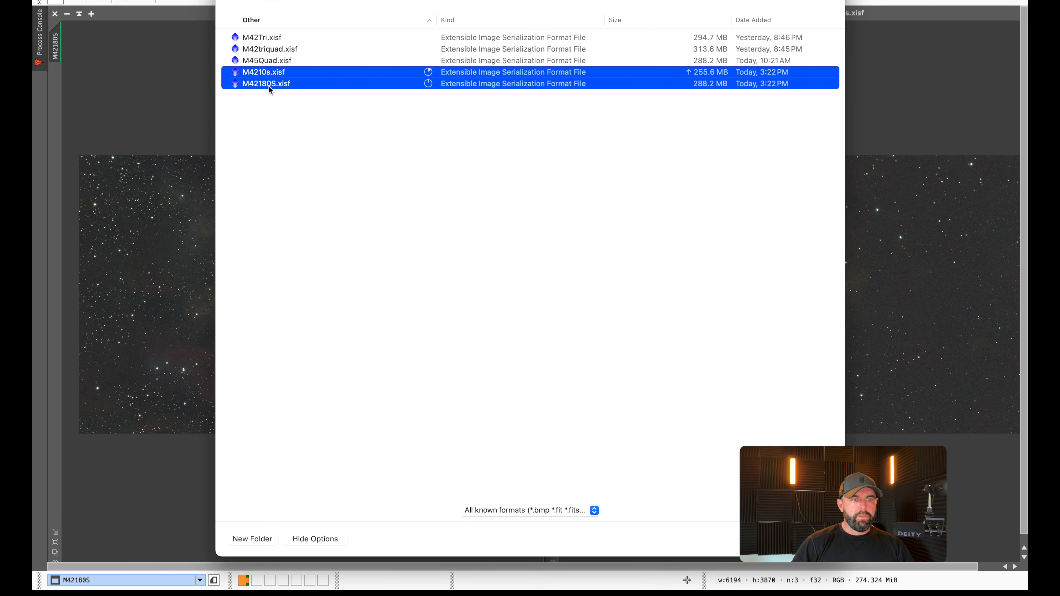
pyautogui.moveTo(577, 1); pyautogui.dragTo(393, 0)
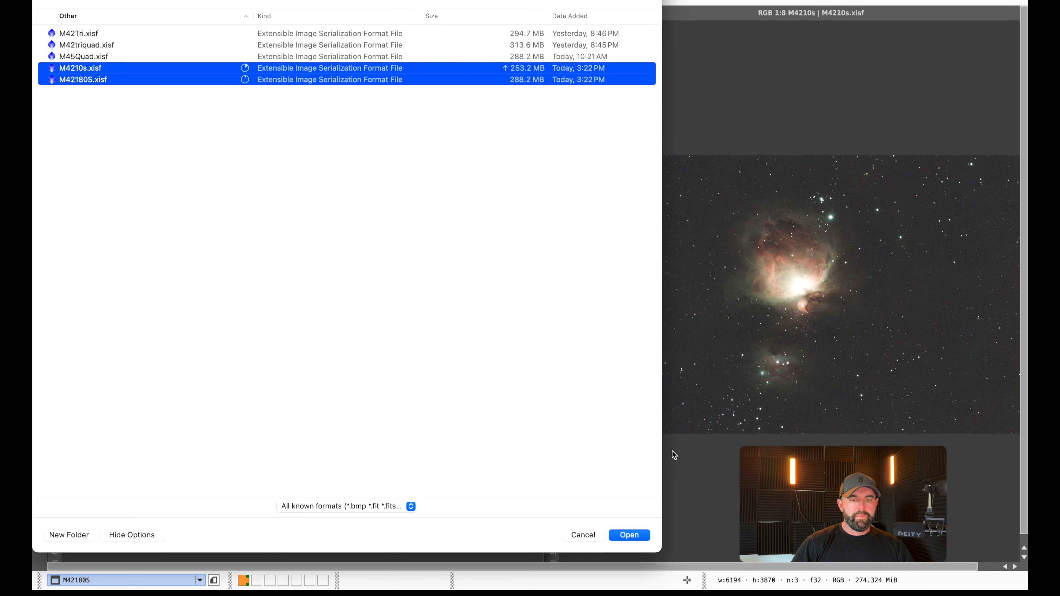
pyautogui.click(630, 535)
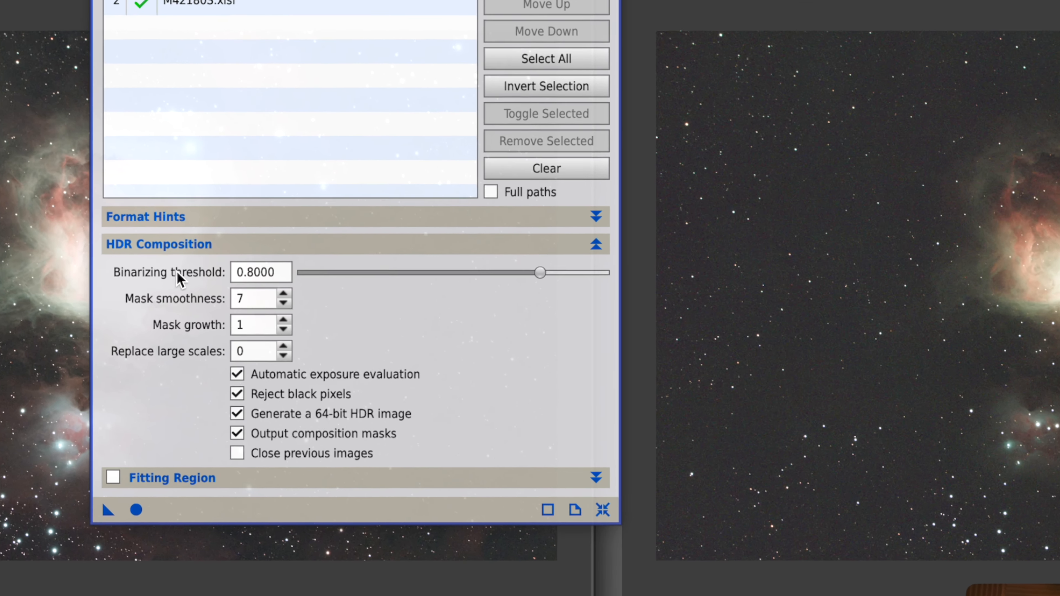
# Inspect the nebula core in the M42180S image and set the HDR composition's binarizing threshold to 0.4000
pyautogui.moveTo(172, 243); pyautogui.dragTo(676, 158)
pyautogui.scroll(4, 28, 281)
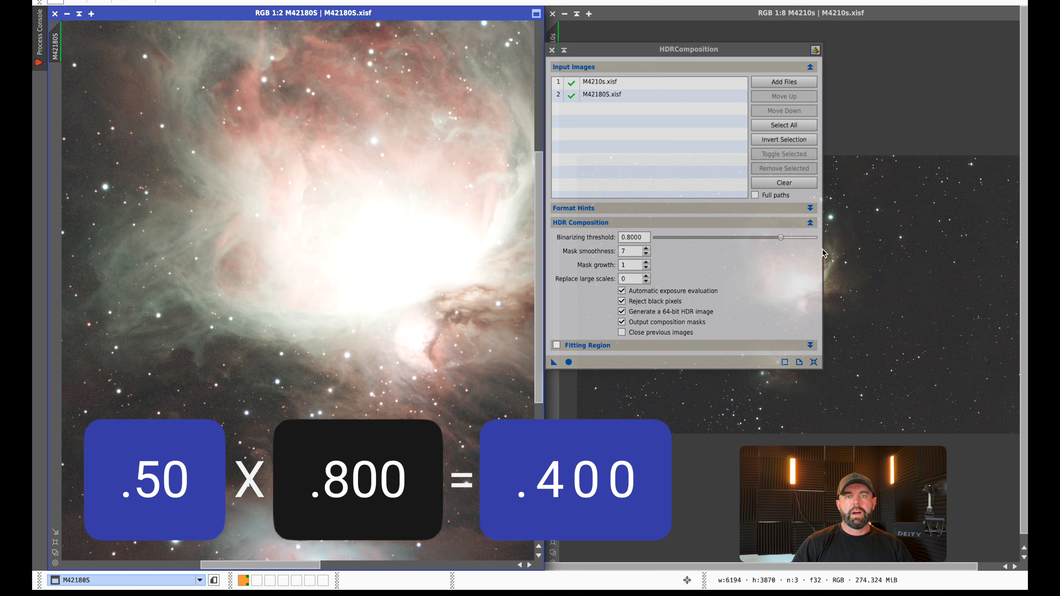
pyautogui.moveTo(784, 241); pyautogui.dragTo(739, 242)
pyautogui.moveTo(981, 172); pyautogui.dragTo(939, 172)
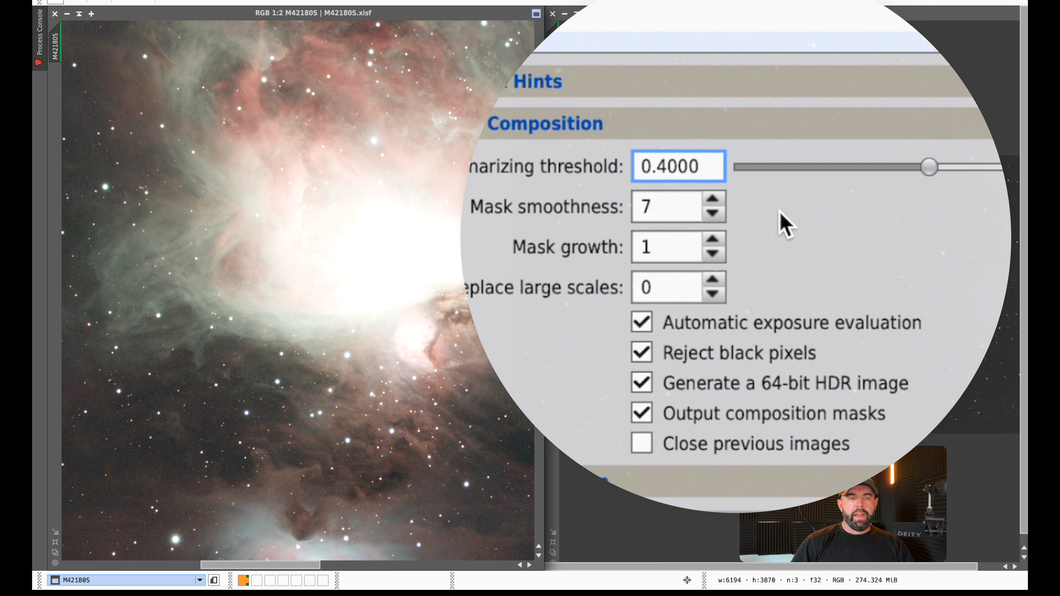
# Set the HDR composition's mask smoothness to 12 and mask growth to 3
pyautogui.click(715, 198)
pyautogui.click(715, 199)
pyautogui.click(715, 199)
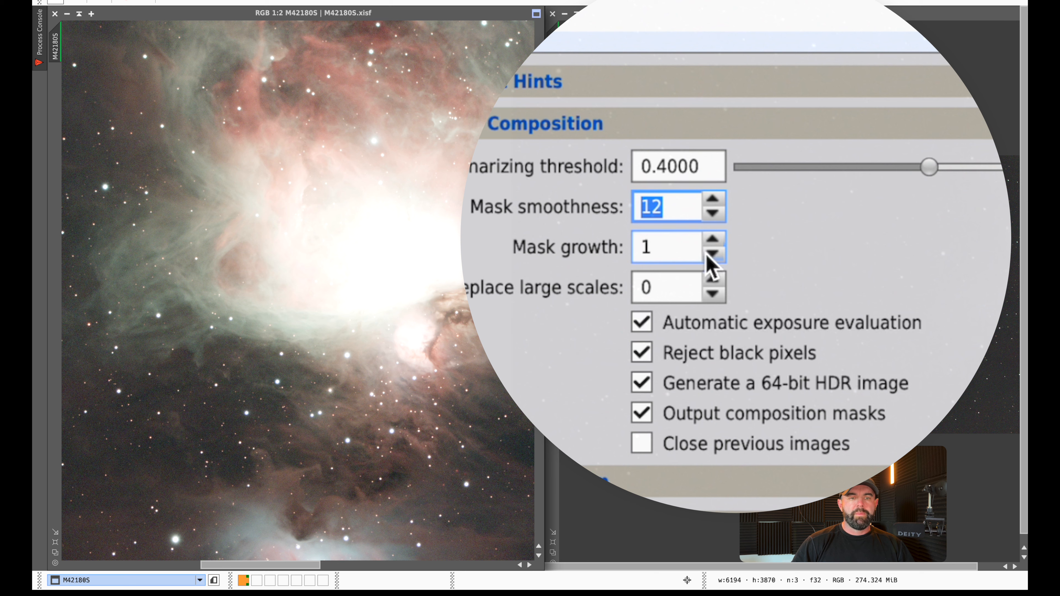
pyautogui.moveTo(712, 241)
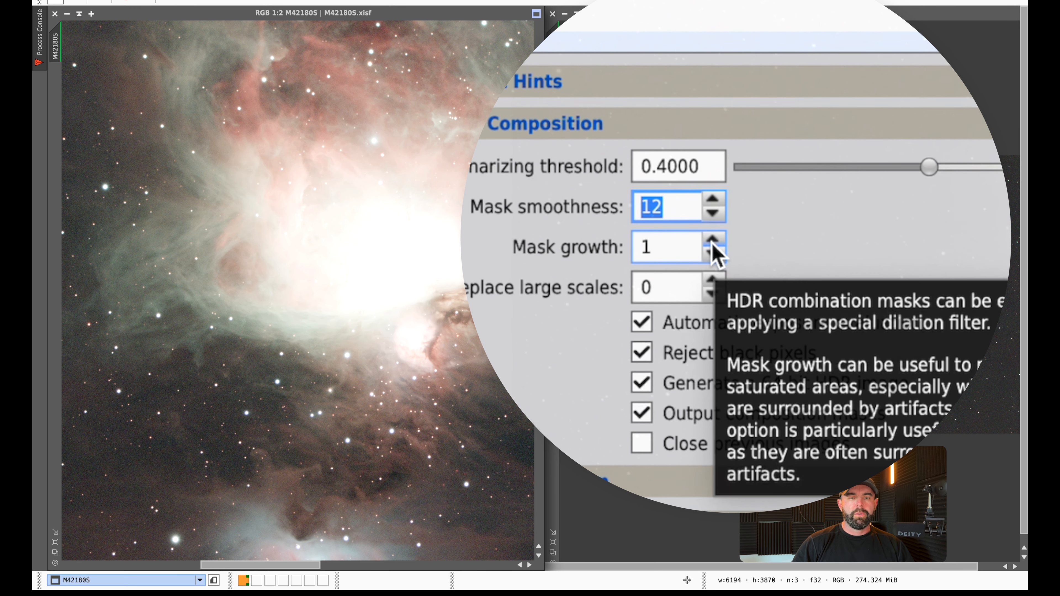
pyautogui.click(711, 241)
pyautogui.click(712, 240)
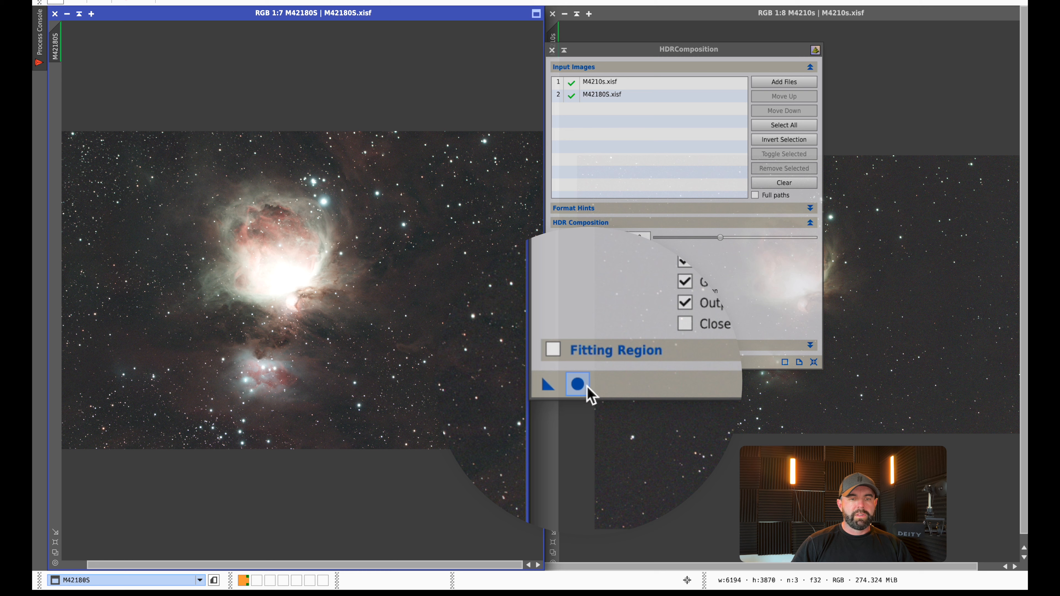
# Run the HDR composition of the two M42 exposures, close the process console, and bring the M42180S image to the front
pyautogui.click(579, 385)
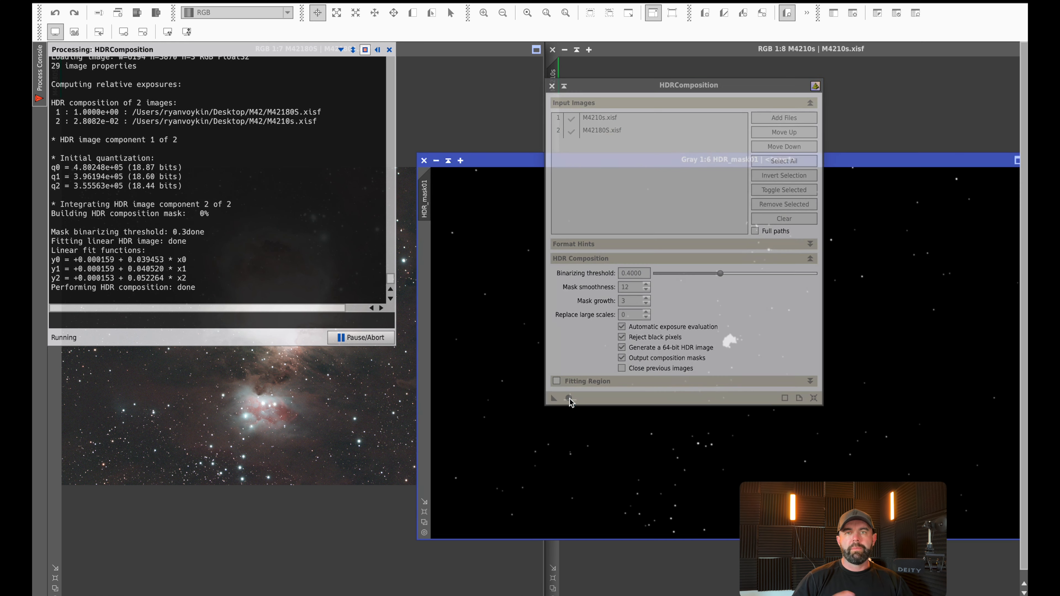
pyautogui.click(390, 50)
pyautogui.click(164, 57)
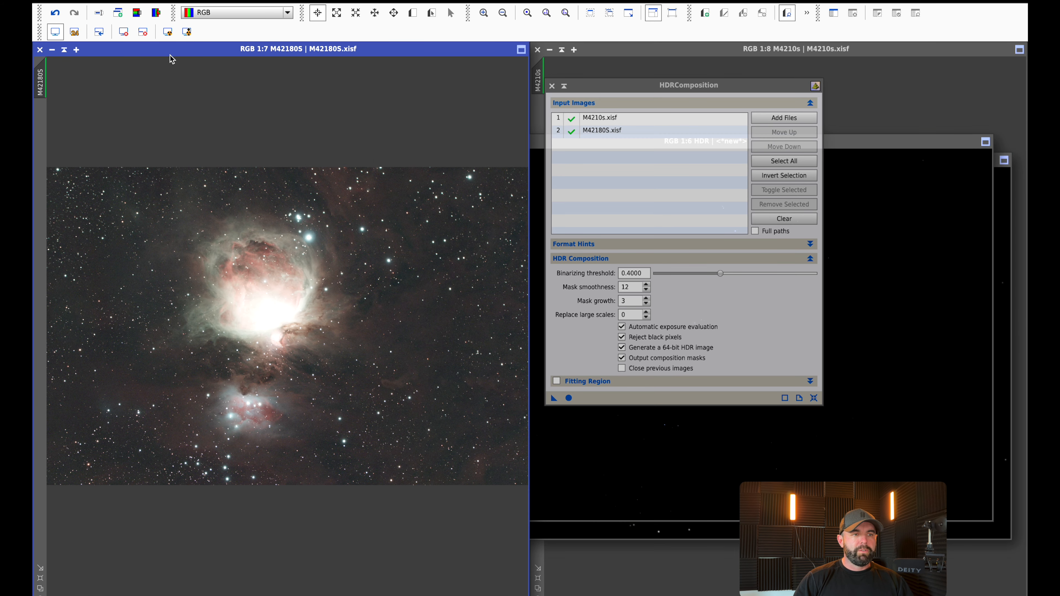
# Reset the screen stretch of the M42180S image and inspect the nebula core in its linear state
pyautogui.click(143, 32)
pyautogui.scroll(3, 256, 333)
pyautogui.scroll(1, 283, 298)
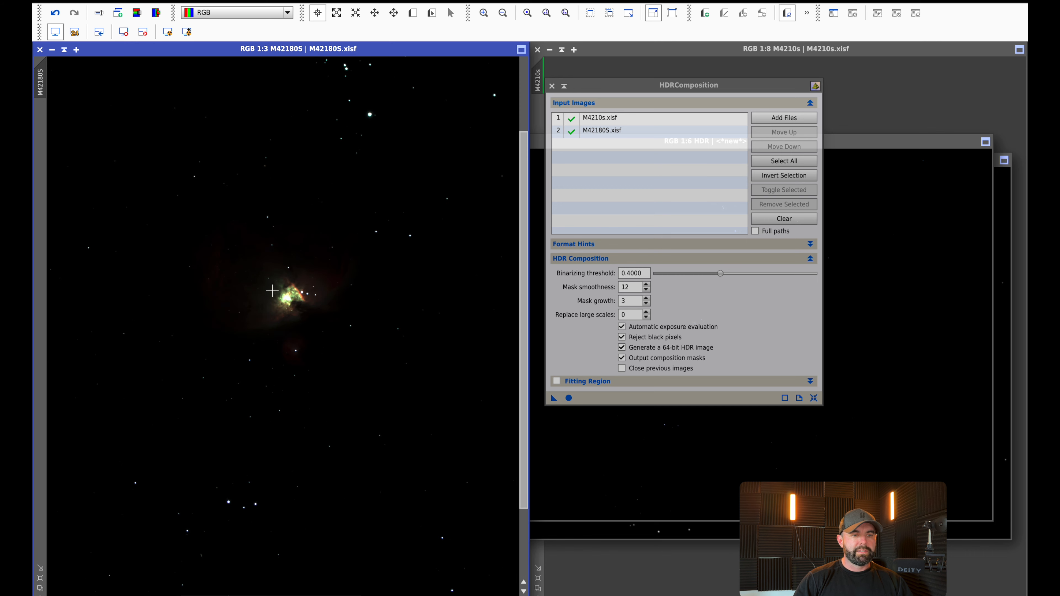
pyautogui.scroll(2, 295, 298)
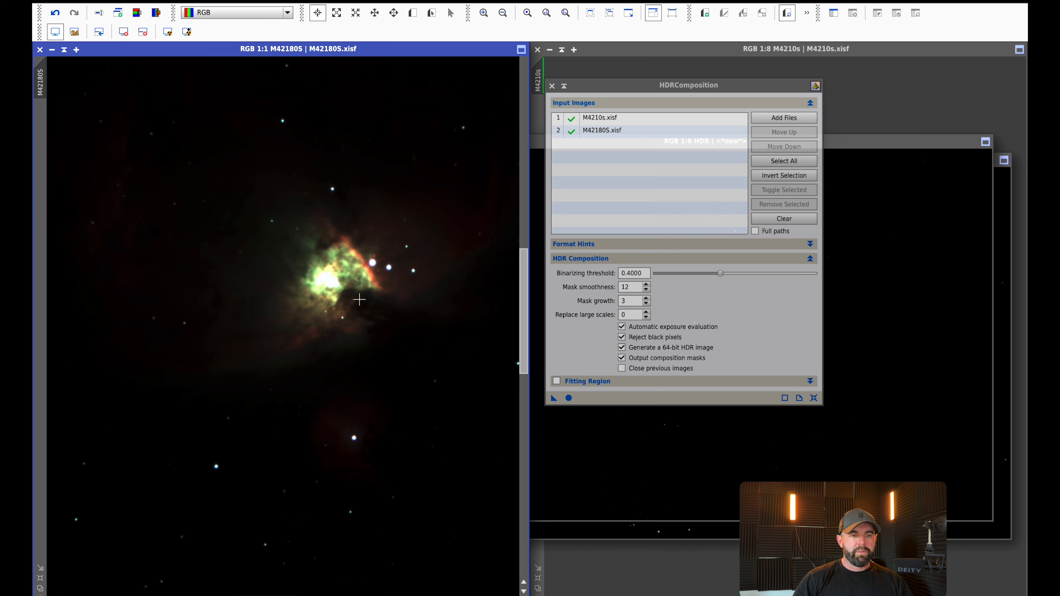
pyautogui.scroll(-2, 339, 283)
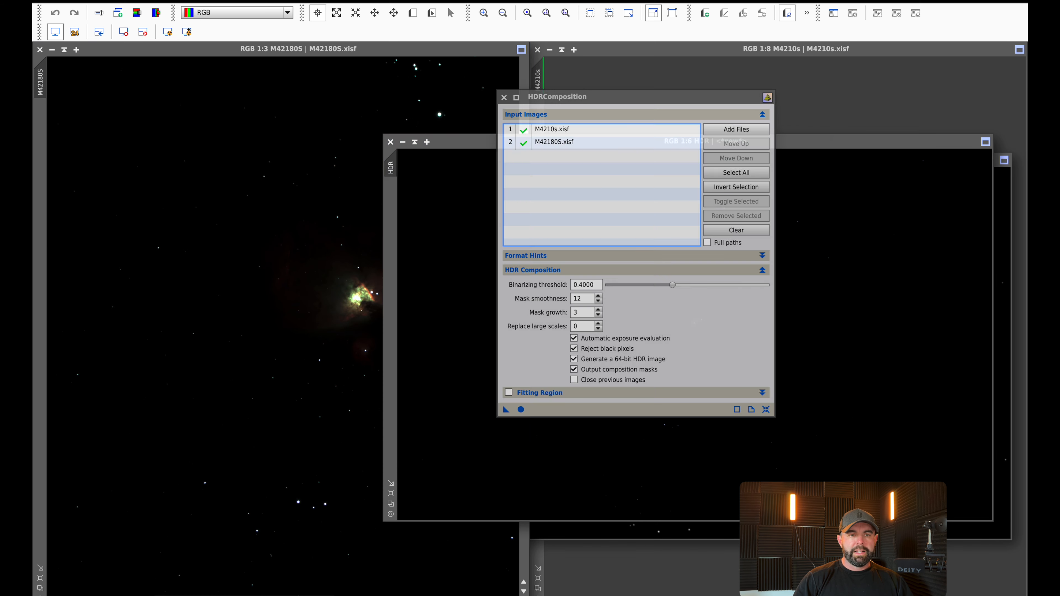
# Move the HDR image aside, apply HDR_mask01 as a mask to the M42180S image, and minimise the mask image
pyautogui.moveTo(611, 142); pyautogui.dragTo(580, 466)
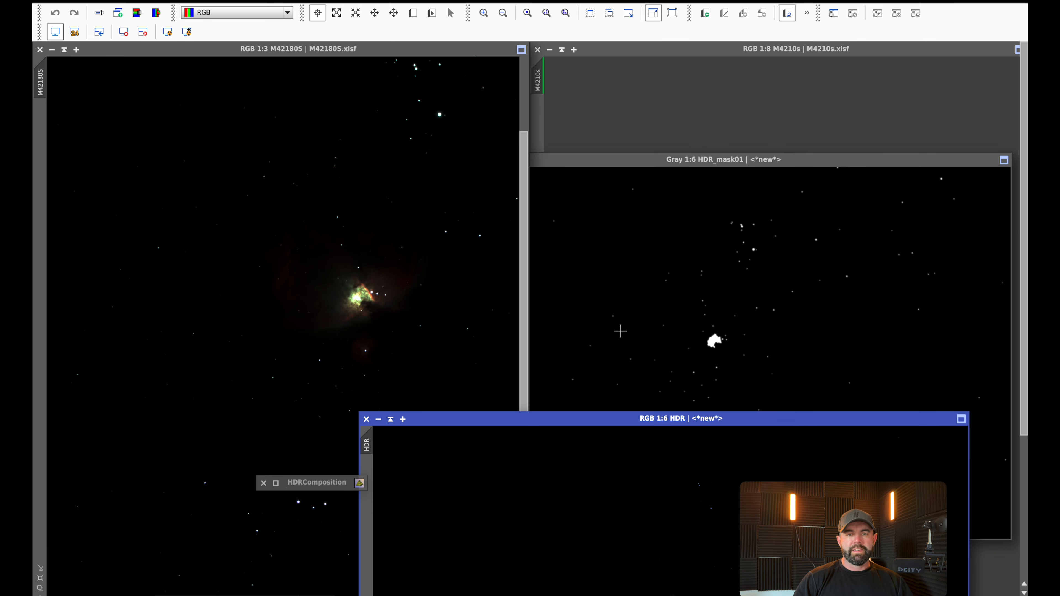
pyautogui.click(676, 163)
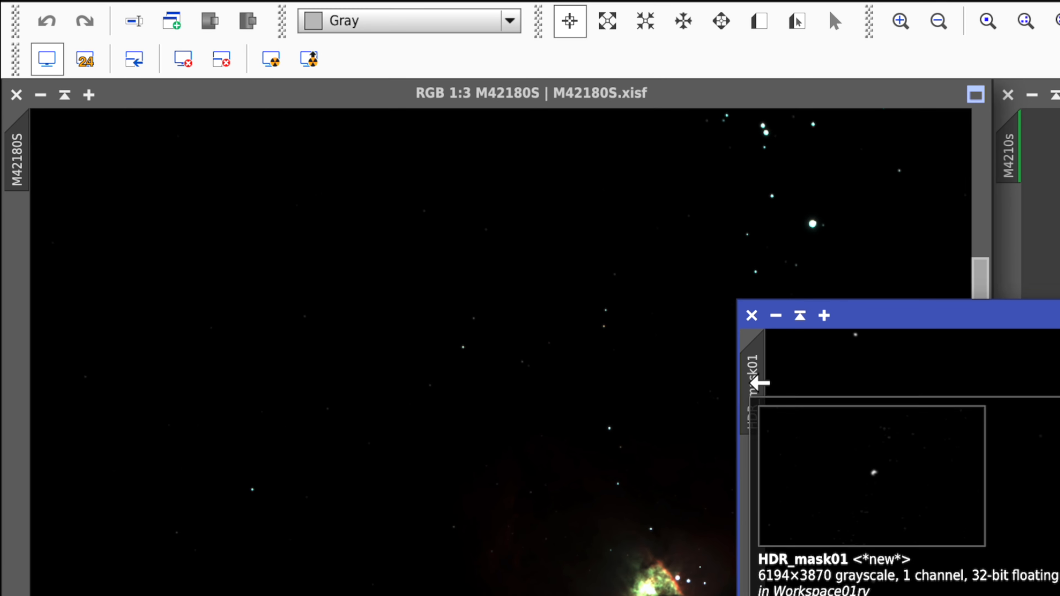
pyautogui.moveTo(755, 383); pyautogui.dragTo(12, 267)
pyautogui.click(409, 160)
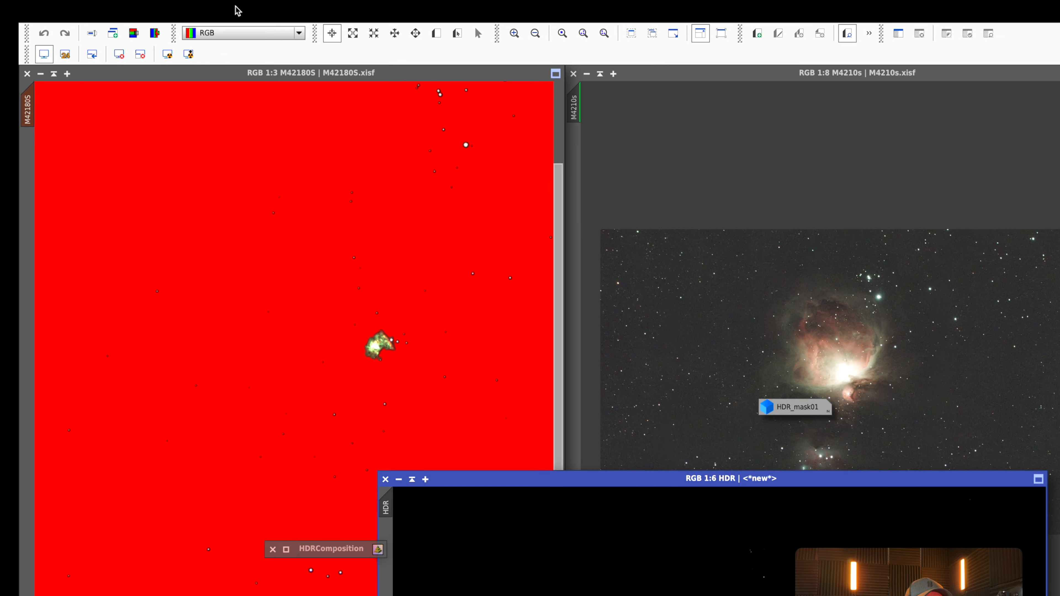
# Invert the mask on the M42180S image and inspect its coverage and edges around the nebula core
pyautogui.moveTo(253, 1)
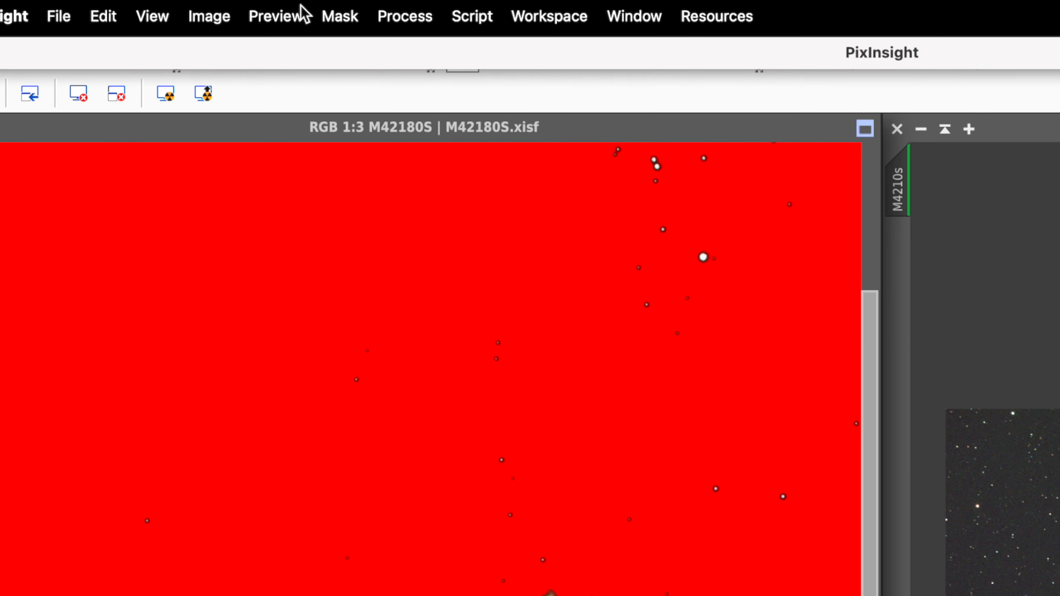
pyautogui.click(341, 18)
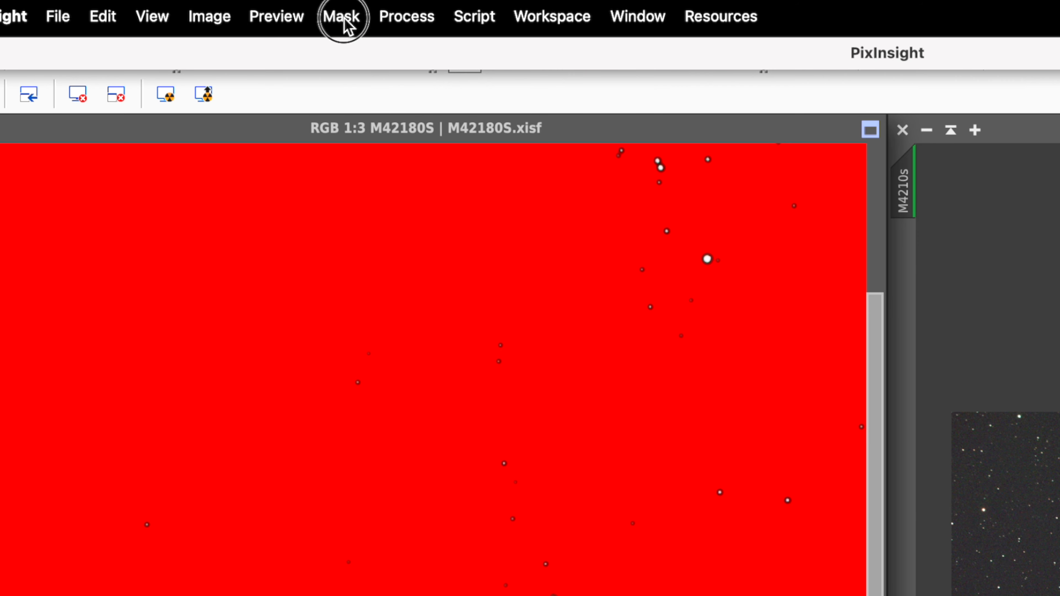
pyautogui.click(327, 20)
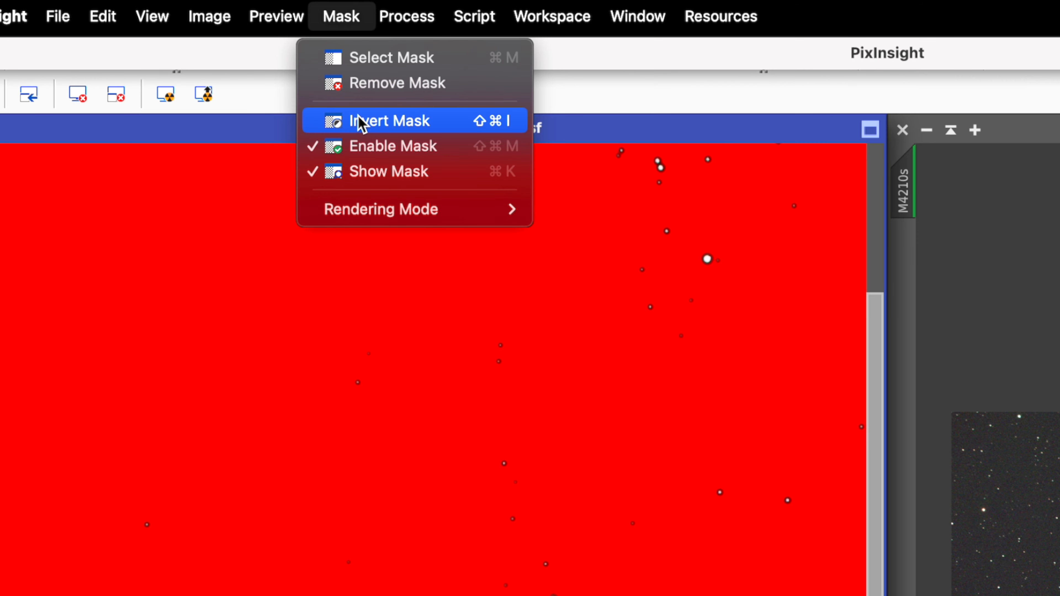
pyautogui.click(360, 121)
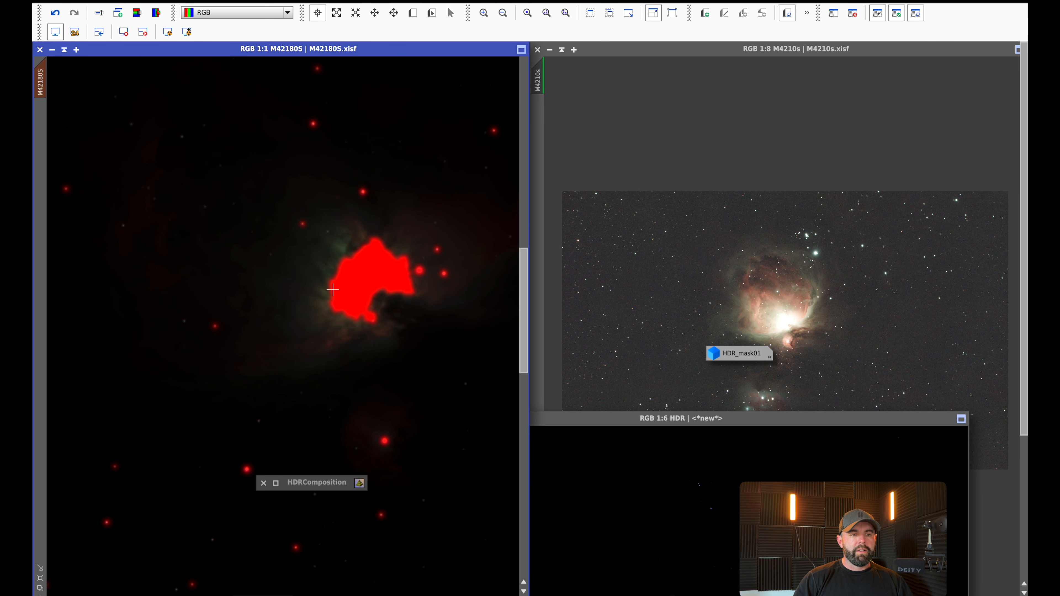
pyautogui.scroll(2, 333, 289)
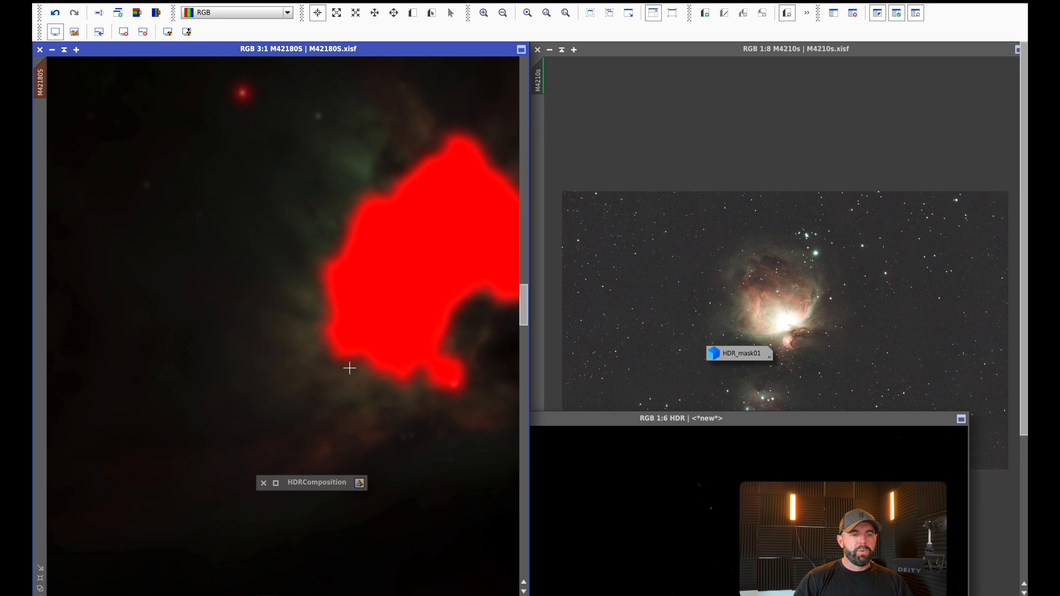
pyautogui.scroll(-7, 372, 348)
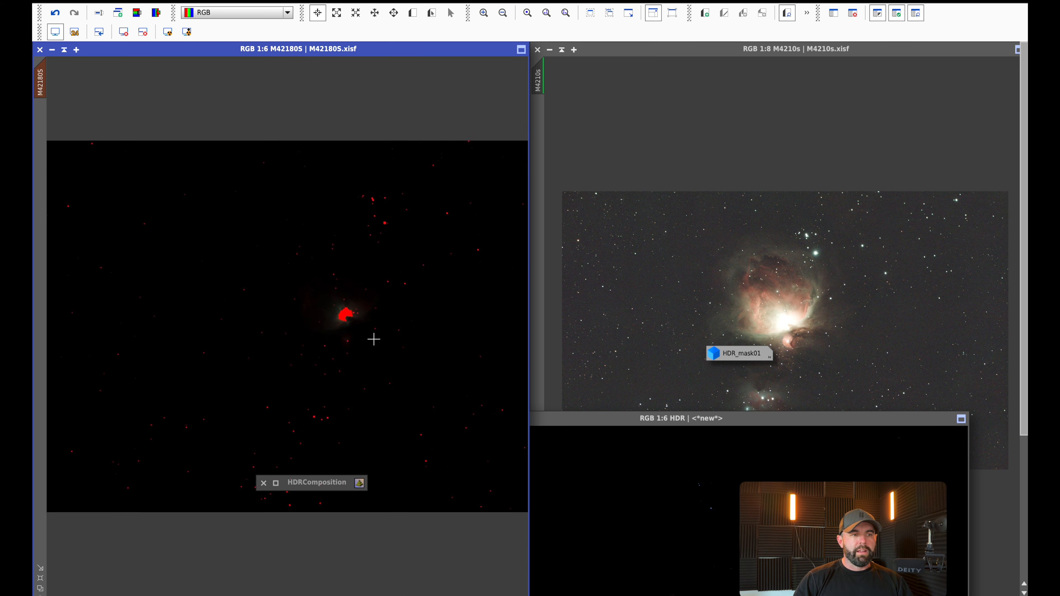
# Minimise the M42180S image and move its icon and the collapsed HDRComposition window out of the way
pyautogui.click(51, 50)
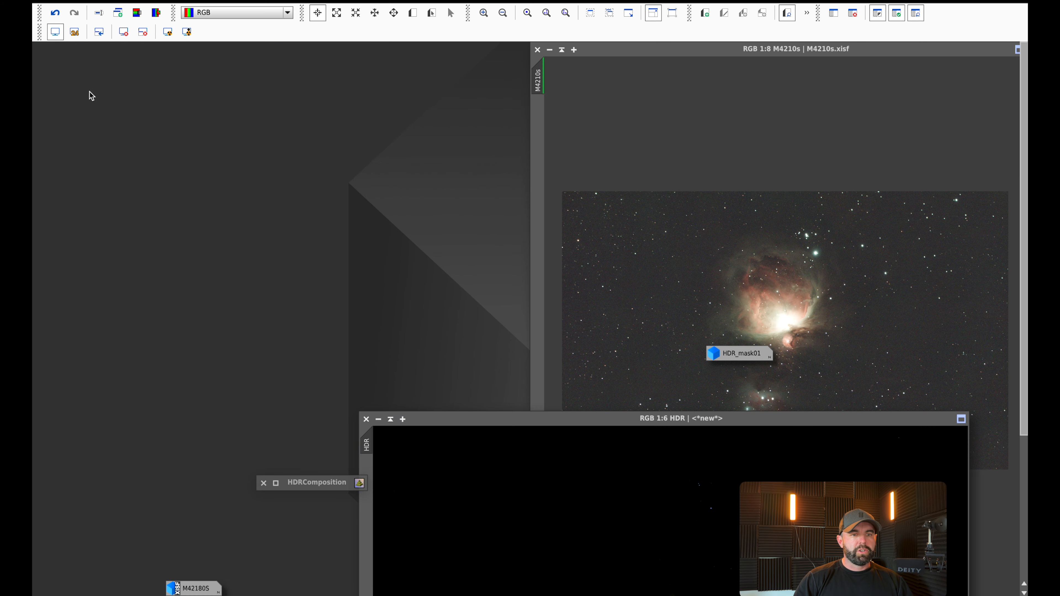
pyautogui.moveTo(205, 585); pyautogui.dragTo(101, 574)
pyautogui.moveTo(314, 482); pyautogui.dragTo(165, 583)
# Apply an automatic screen stretch to the HDR image and clear HDR_mask01 and M4210s from the workspace around it
pyautogui.moveTo(468, 415); pyautogui.dragTo(232, 95)
pyautogui.hotkey('ctrl', 'a')
pyautogui.moveTo(328, 104); pyautogui.dragTo(236, 85)
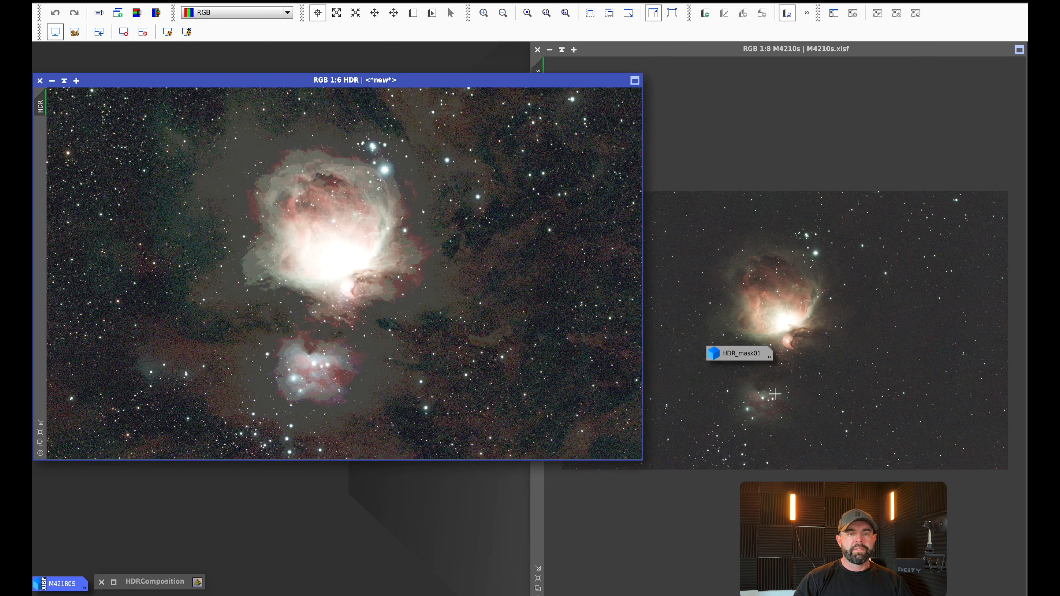
pyautogui.moveTo(757, 354); pyautogui.dragTo(263, 587)
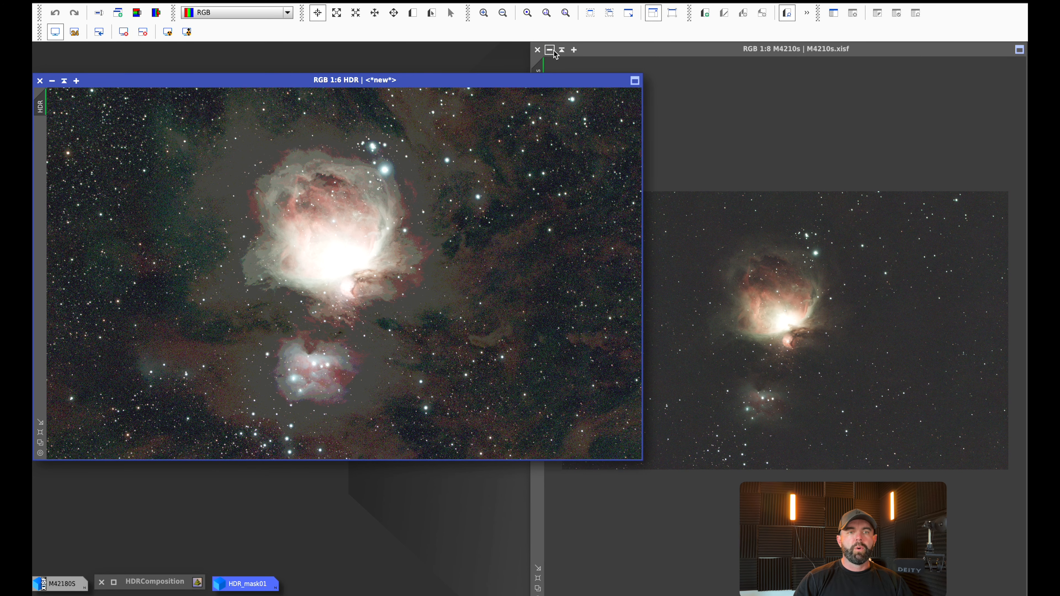
pyautogui.click(551, 51)
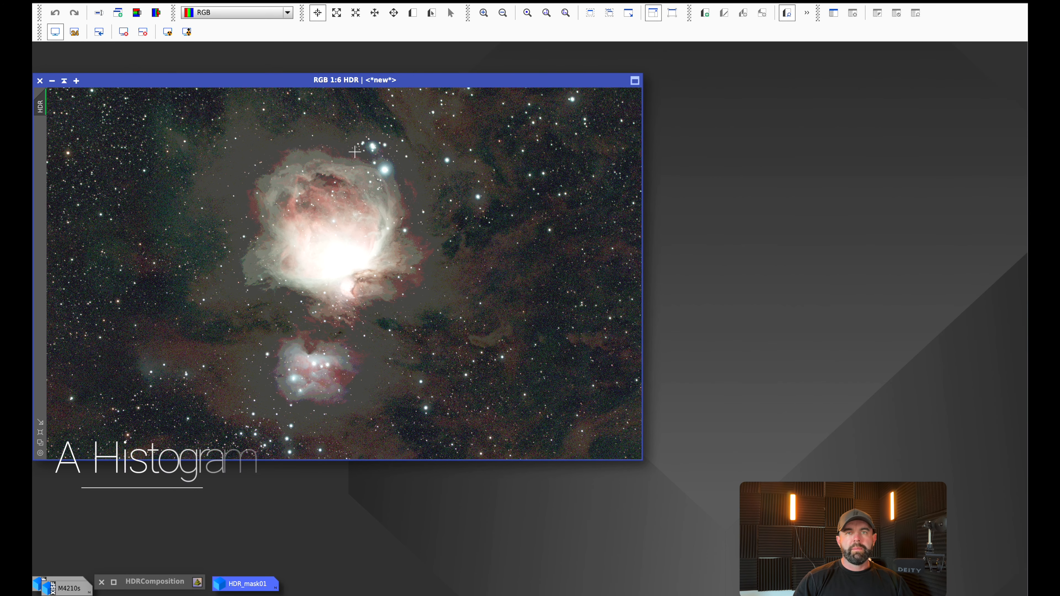
# Run BlurXTerminator on the HDR image
pyautogui.click(335, 1)
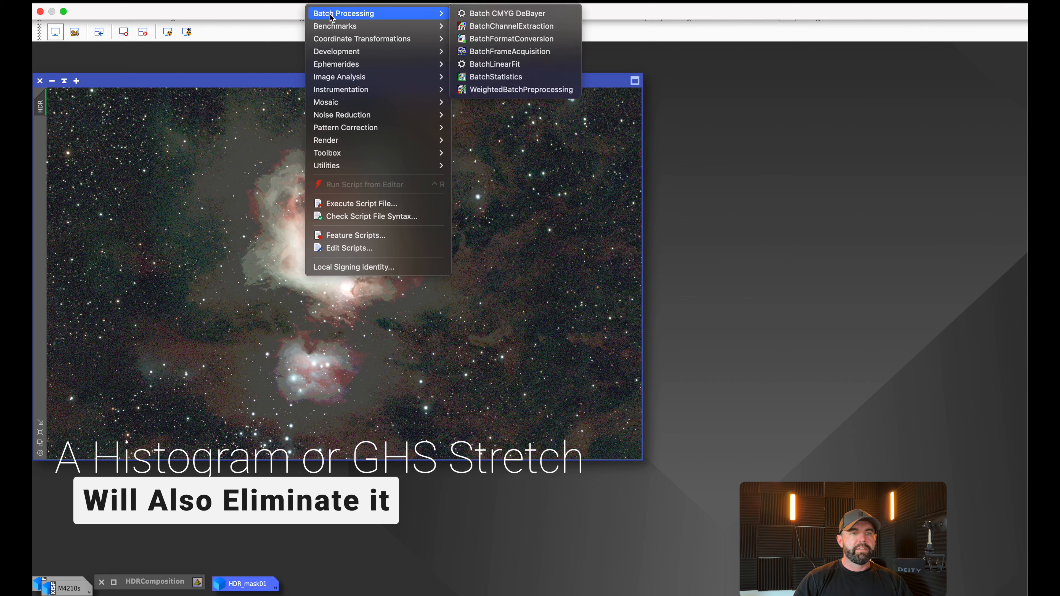
pyautogui.moveTo(292, 2)
pyautogui.scroll(-5, 509, 400)
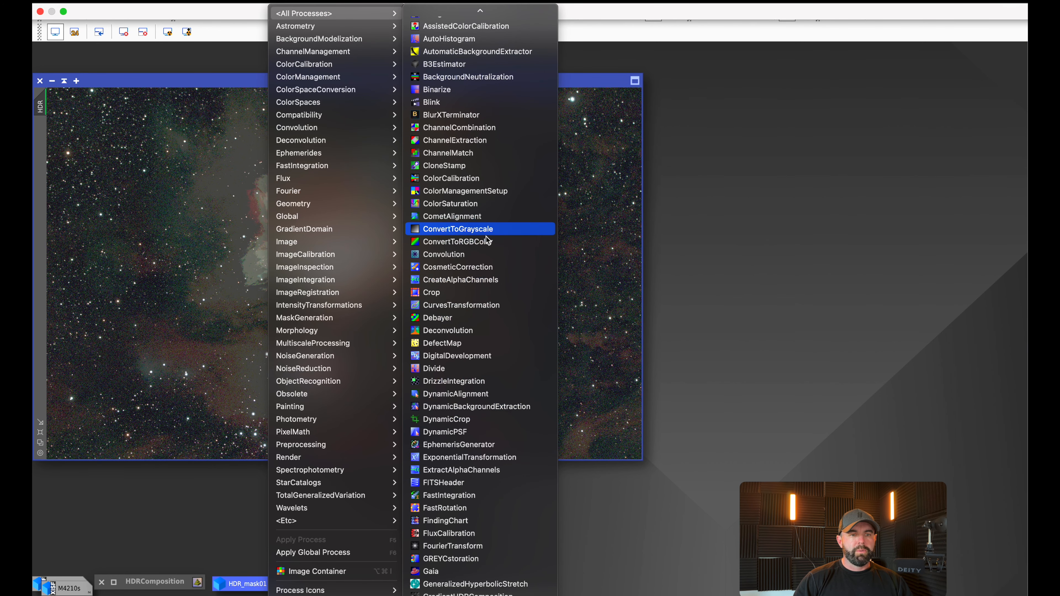
pyautogui.scroll(-2, 480, 457)
# Run NoiseXTerminator on the HDR image with denoise set to 0.75, and close the process console and the tool
pyautogui.scroll(-2, 480, 457)
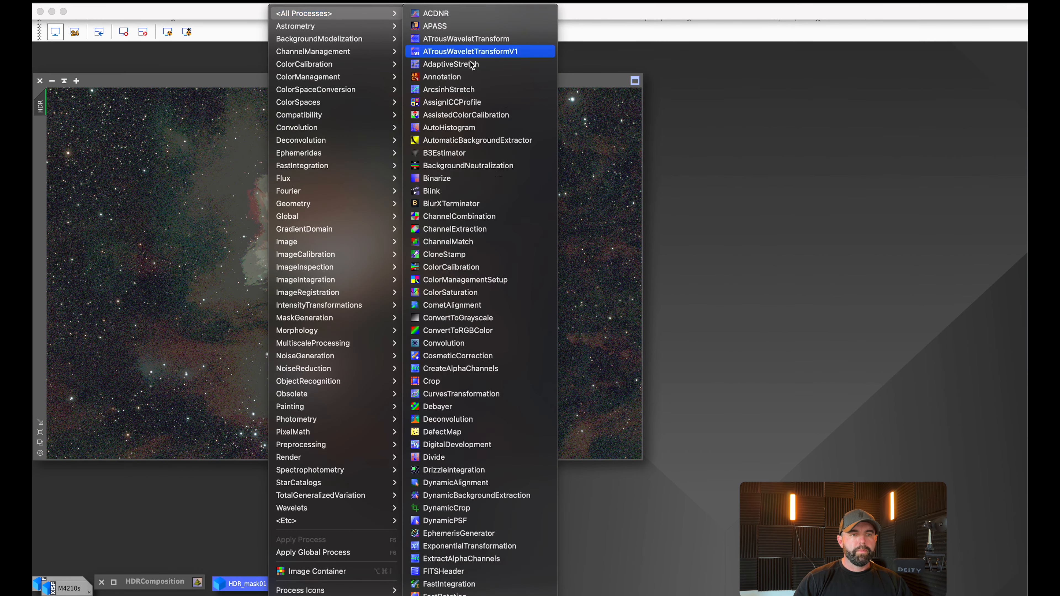
pyautogui.scroll(-15, 496, 413)
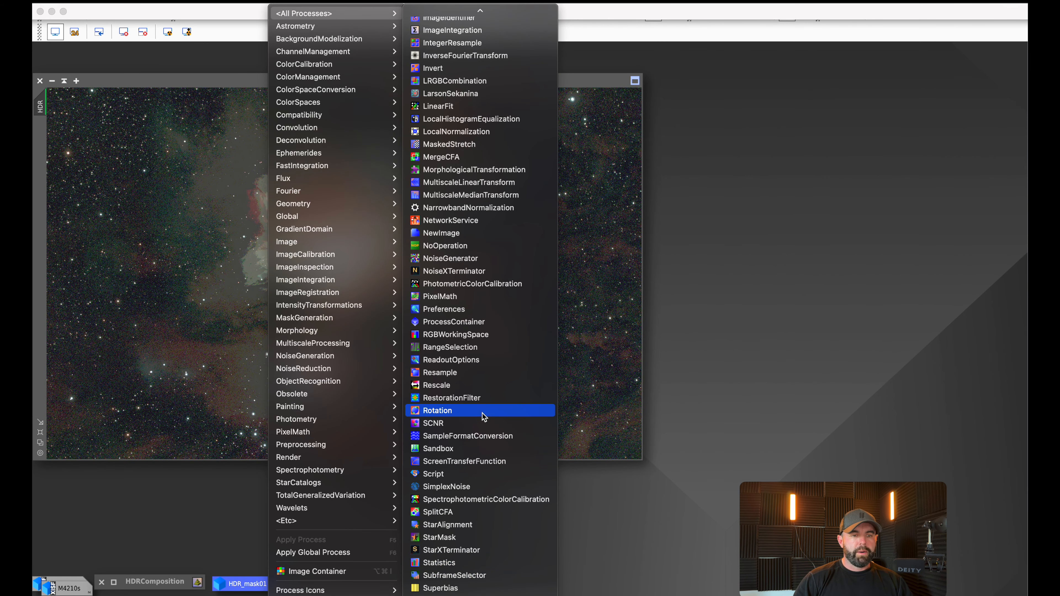
pyautogui.scroll(1, 486, 349)
pyautogui.click(470, 336)
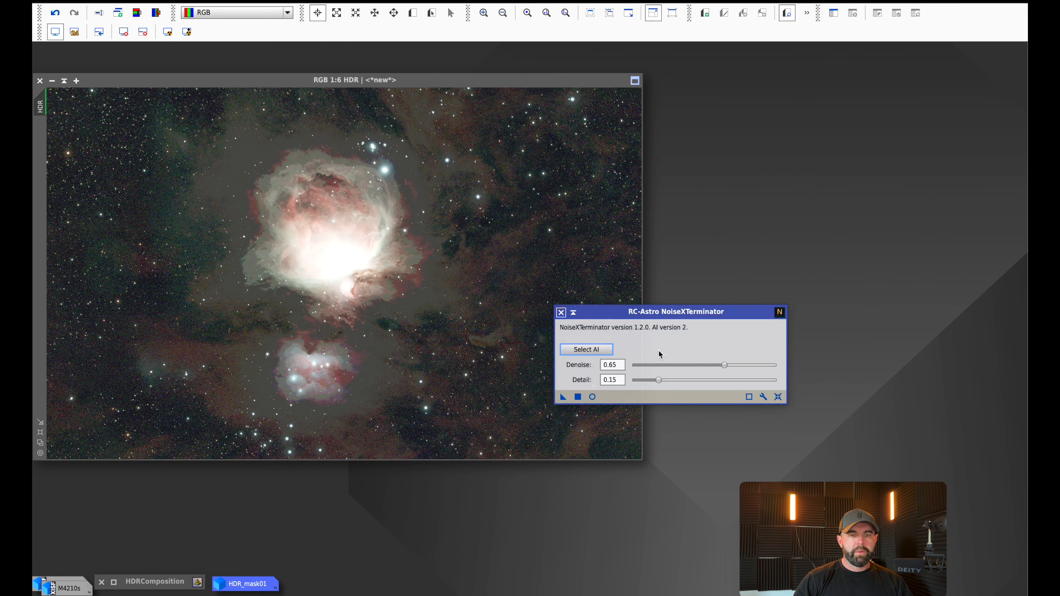
pyautogui.moveTo(724, 365); pyautogui.dragTo(737, 365)
pyautogui.moveTo(562, 396); pyautogui.dragTo(450, 250)
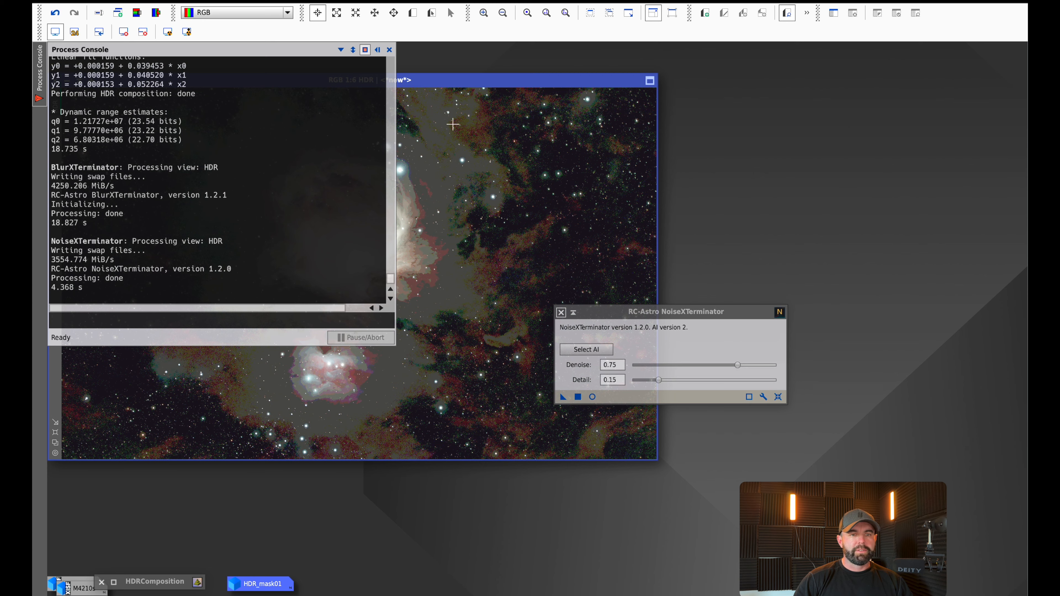
pyautogui.click(389, 49)
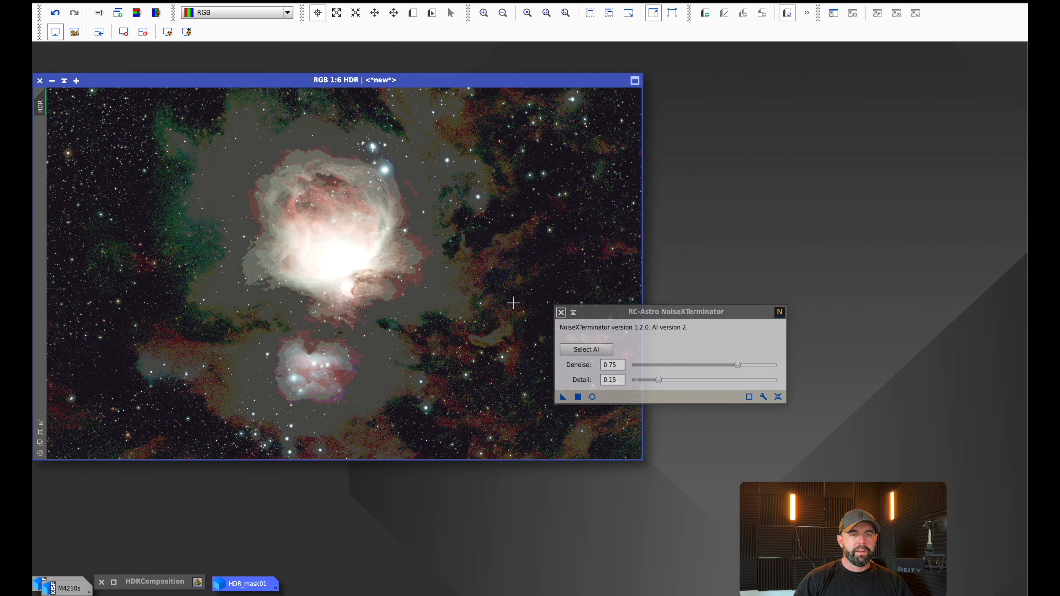
pyautogui.click(560, 313)
# Open GeneralizedHyperbolicStretch with its real-time preview and set the symmetry point from a sampled dark background pixel
pyautogui.moveTo(279, 1)
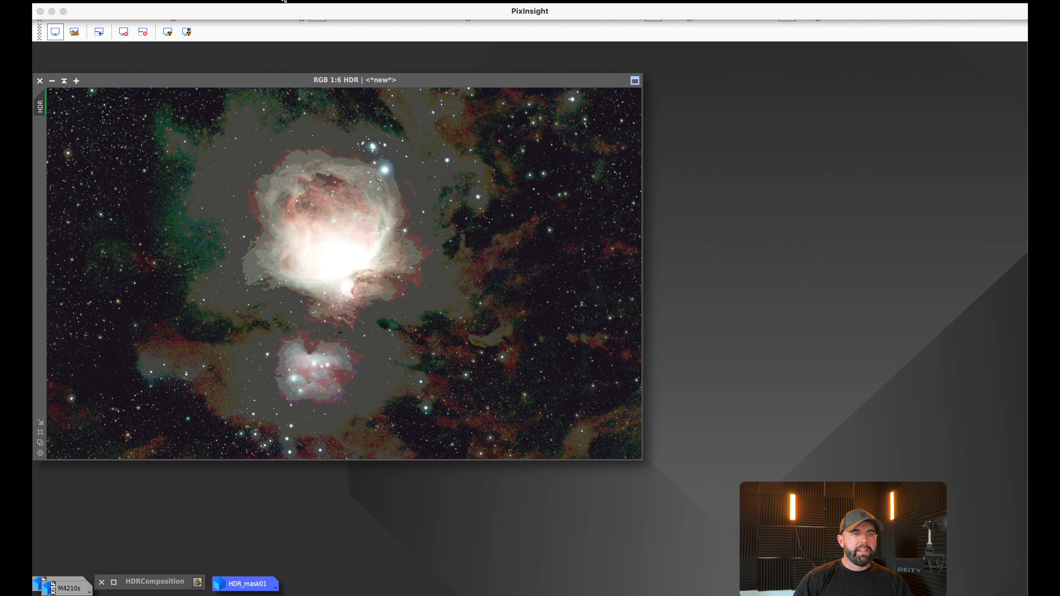
pyautogui.click(283, 1)
pyautogui.moveTo(287, 14)
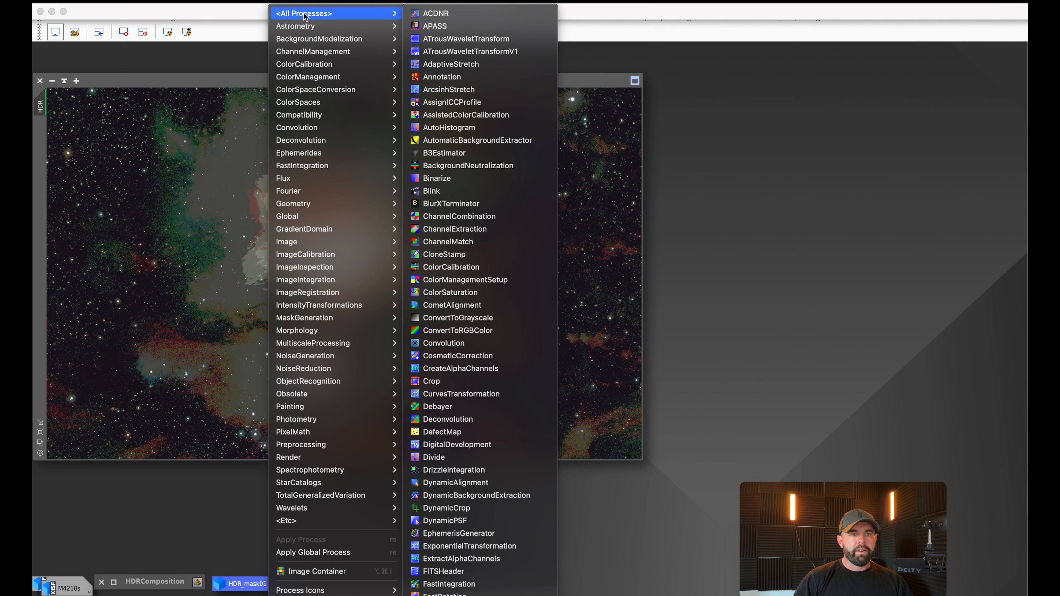
pyautogui.scroll(-10, 486, 407)
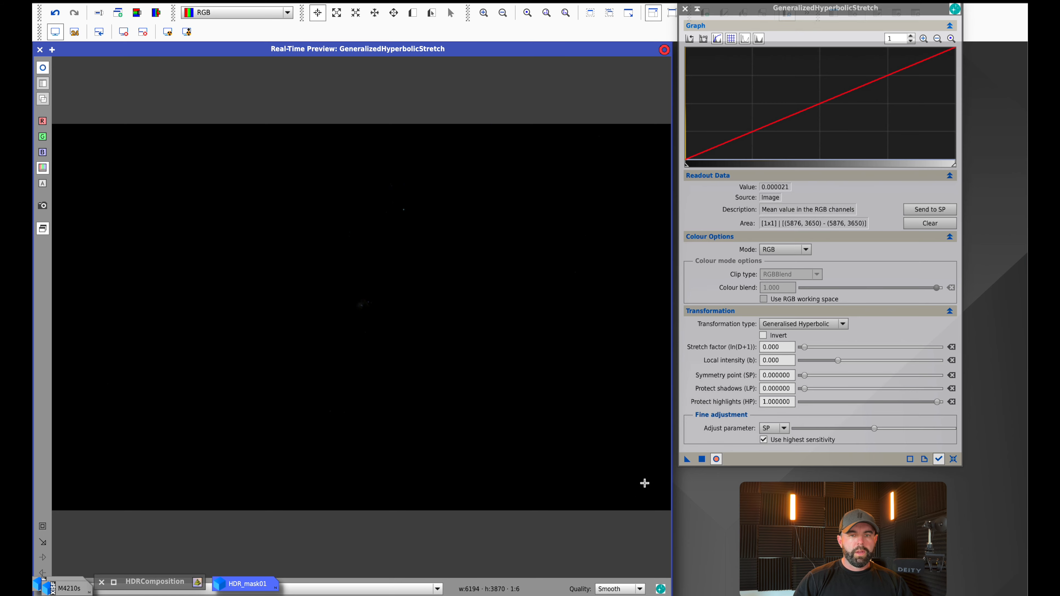
pyautogui.click(638, 493)
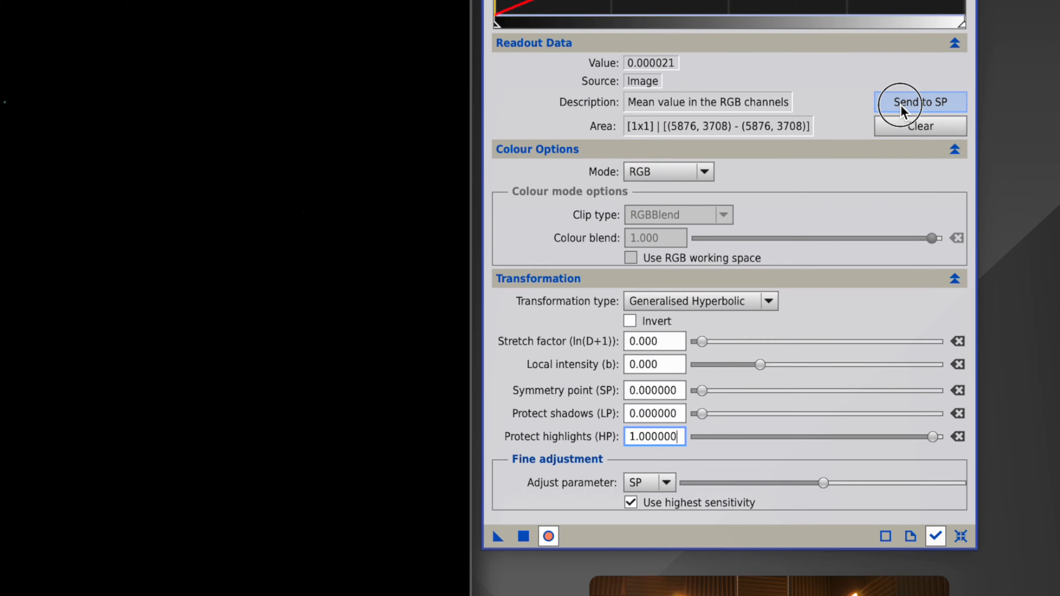
pyautogui.click(930, 210)
# Set the stretch factor to 6.870 and the local intensity to 15.00, and sample the brightness of the nebula core
pyautogui.moveTo(667, 339); pyautogui.dragTo(758, 353)
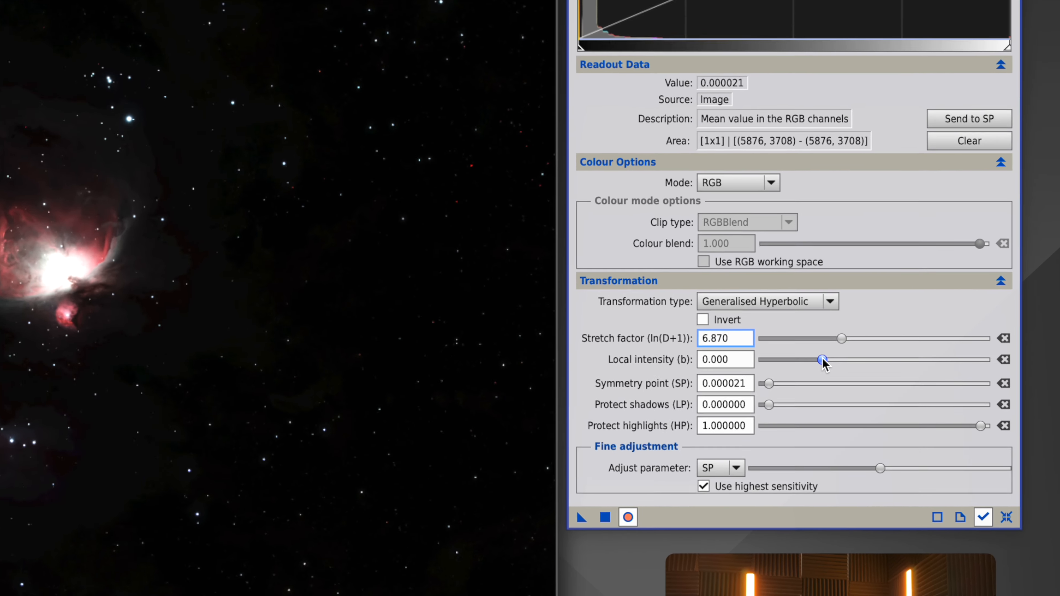
pyautogui.moveTo(838, 360); pyautogui.dragTo(1035, 364)
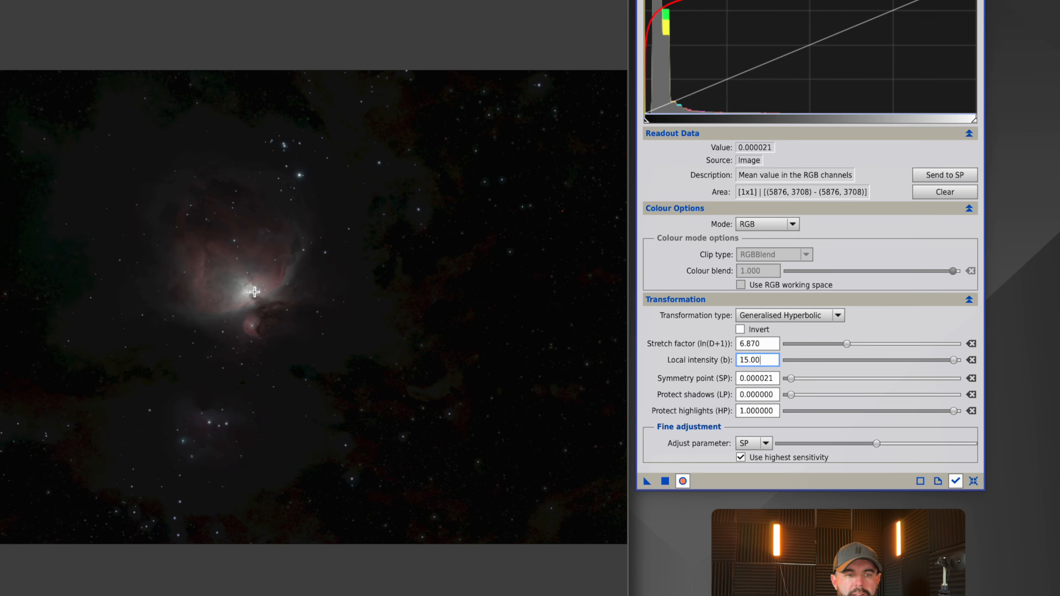
pyautogui.click(364, 301)
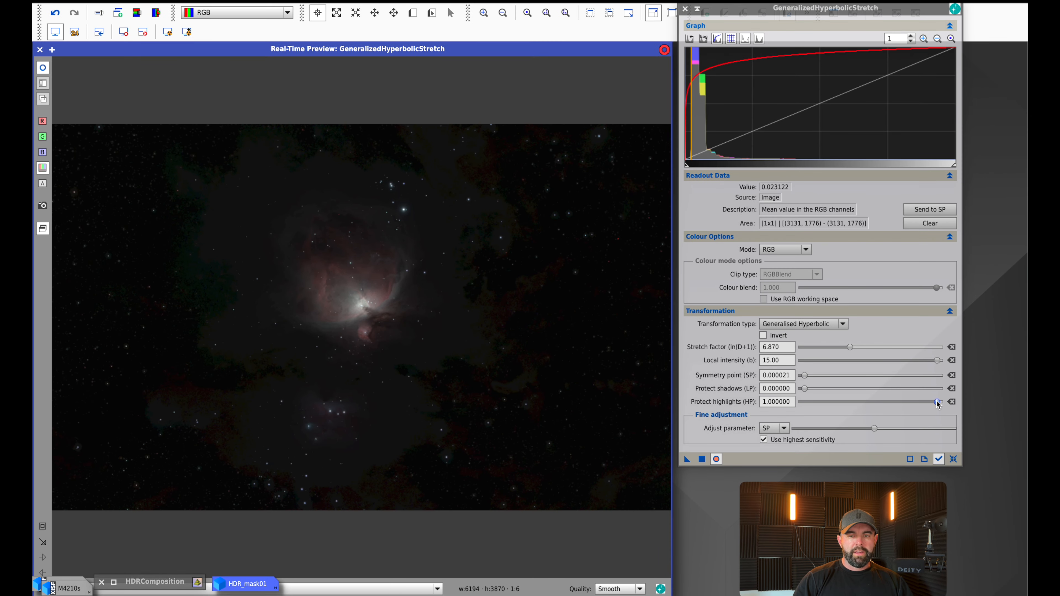
# Set highlight protection to 0.400000 and apply the hyperbolic stretch to the HDR image
pyautogui.click(937, 402)
pyautogui.moveTo(907, 404); pyautogui.dragTo(848, 402)
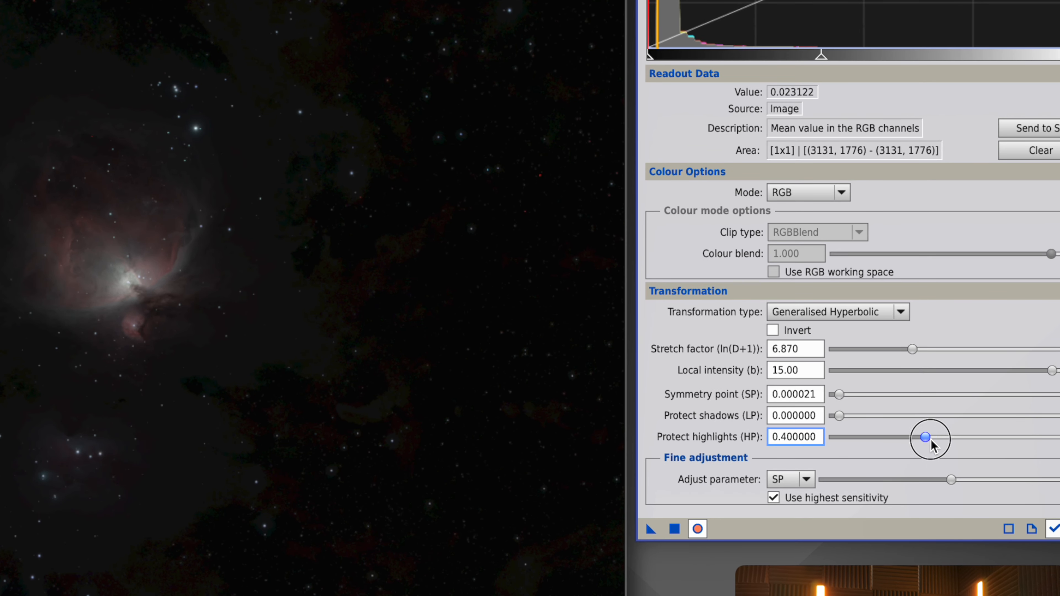
pyautogui.moveTo(916, 438); pyautogui.dragTo(924, 440)
pyautogui.click(674, 528)
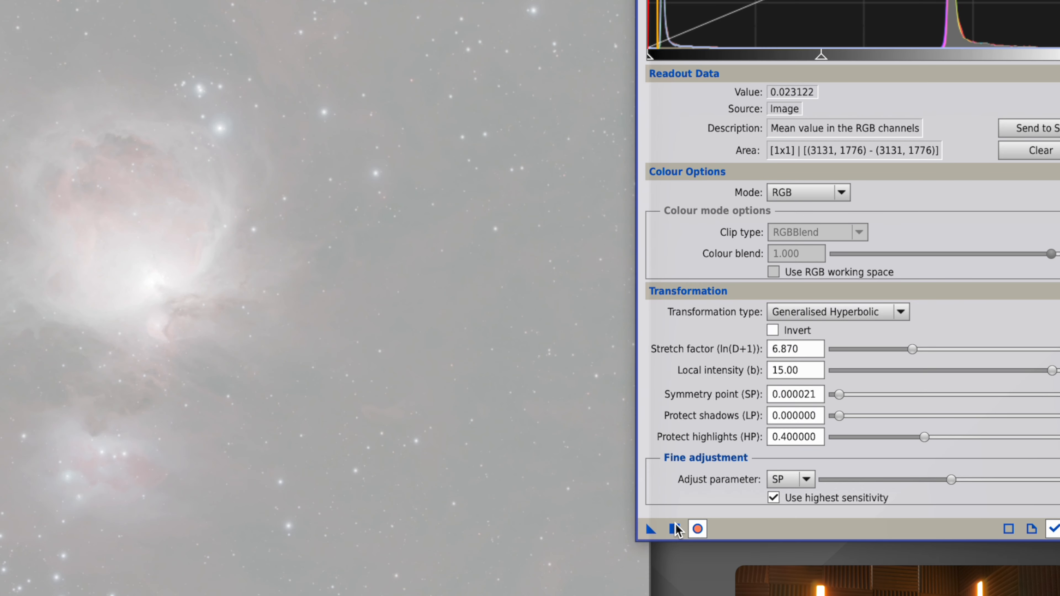
# Set the stretch factor to 1.120, local intensity to 4.310 and highlight protection to 0.370000, and apply the stretch to the HDR image
pyautogui.moveTo(912, 349); pyautogui.dragTo(851, 349)
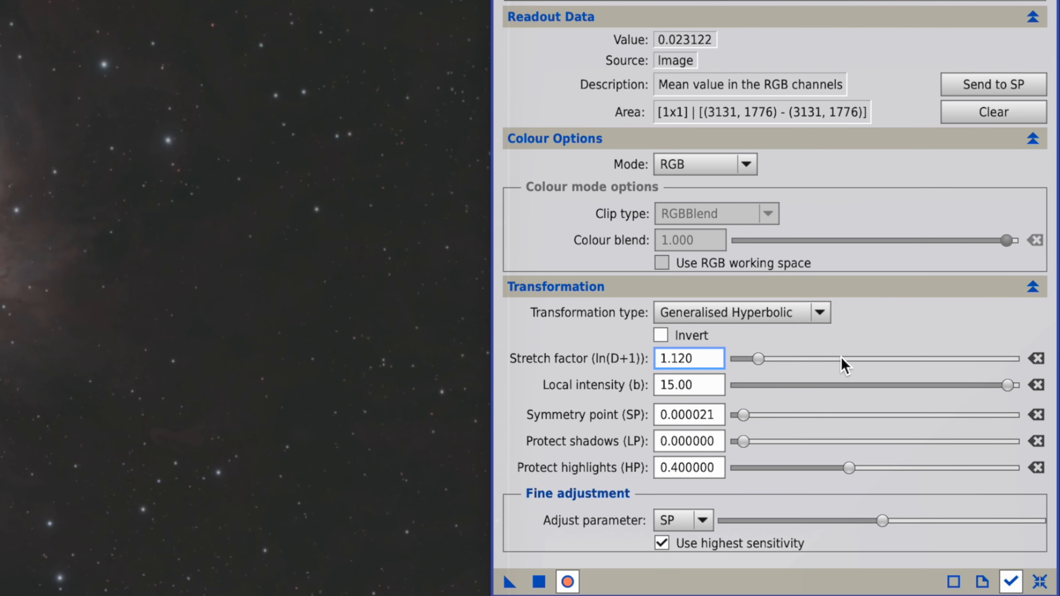
pyautogui.moveTo(987, 385); pyautogui.dragTo(868, 366)
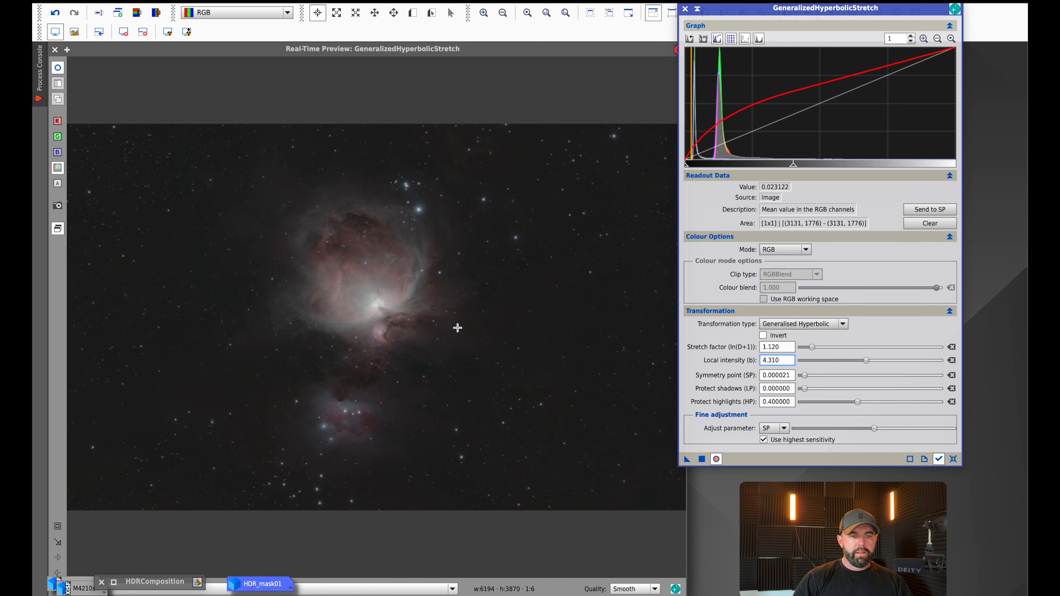
pyautogui.moveTo(299, 288); pyautogui.dragTo(312, 292)
pyautogui.click(857, 403)
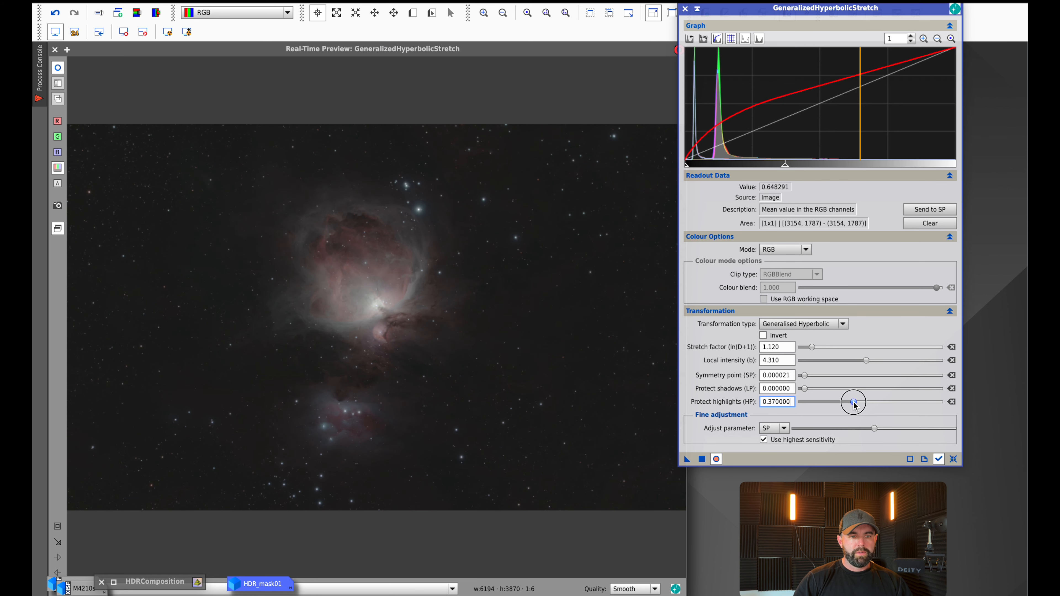
pyautogui.click(703, 459)
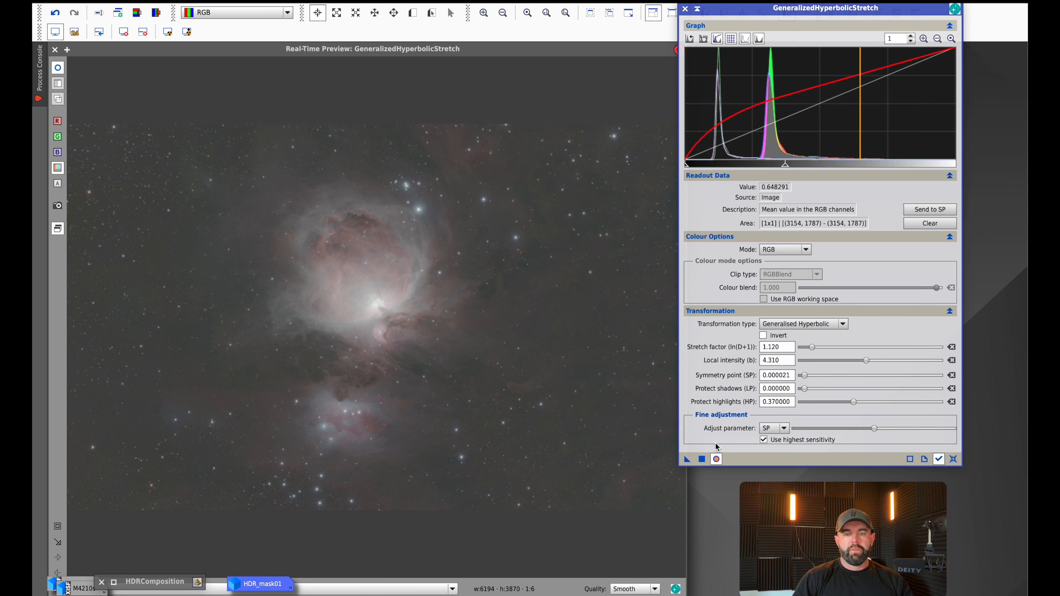
# Reset the hyperbolic stretch settings, and set the stretch factor to 0.780 and the local intensity to 1.010
pyautogui.click(953, 459)
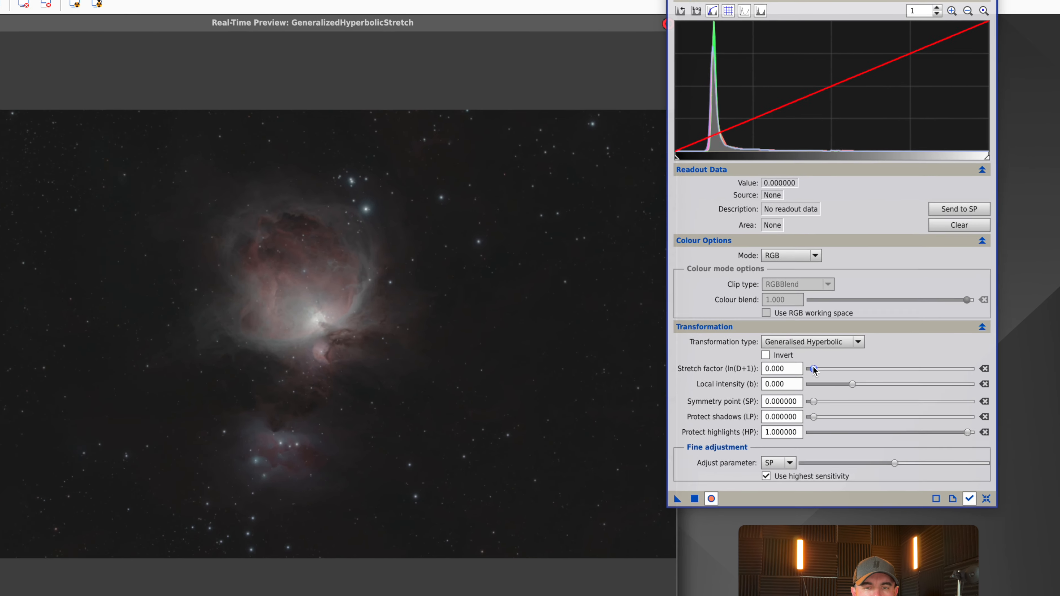
pyautogui.moveTo(804, 347); pyautogui.dragTo(807, 347)
pyautogui.moveTo(833, 404); pyautogui.dragTo(835, 405)
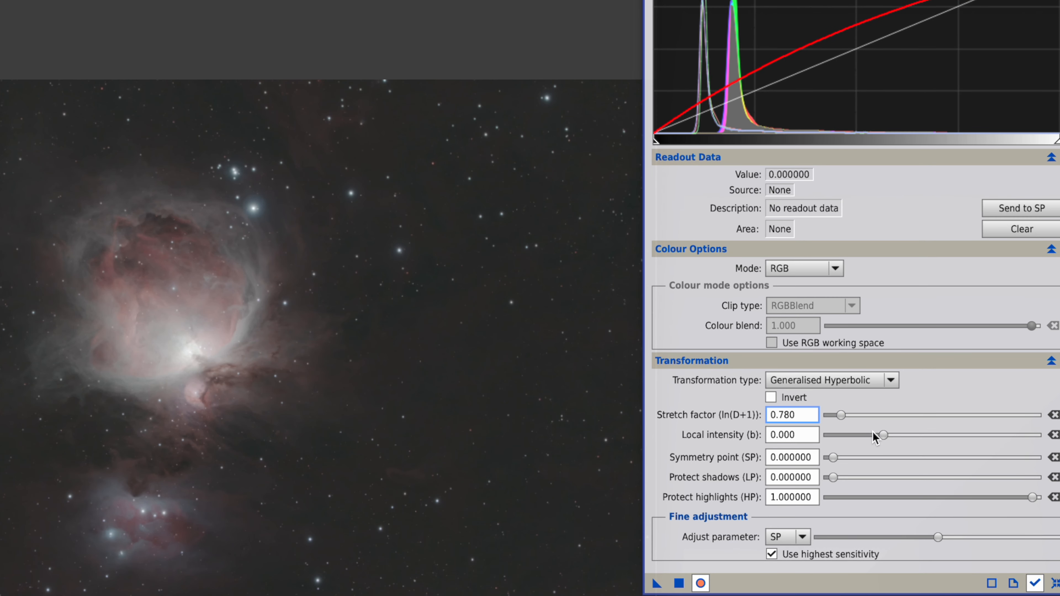
pyautogui.moveTo(882, 435); pyautogui.dragTo(890, 435)
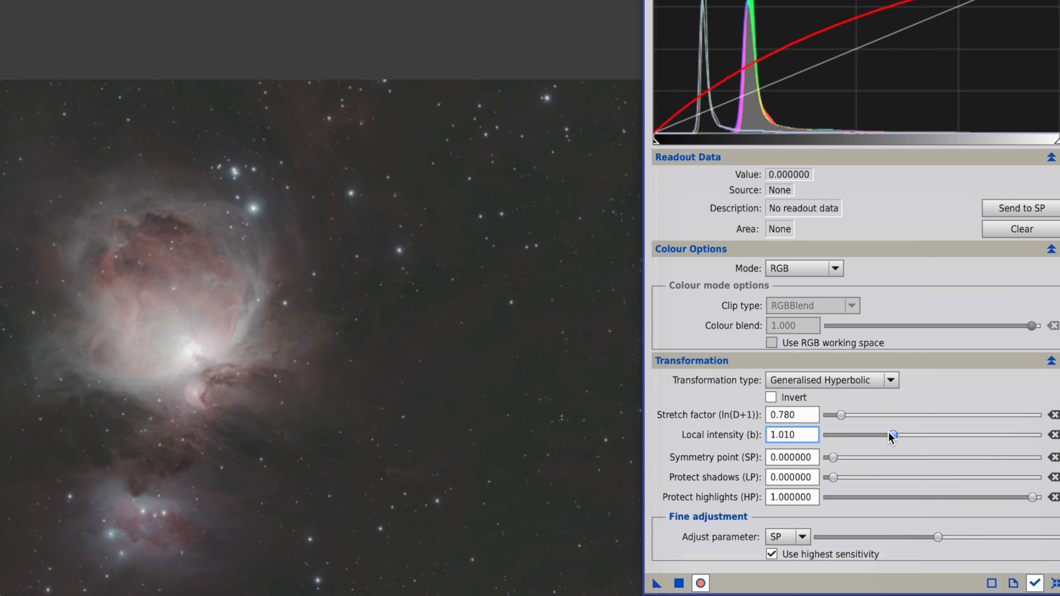
# Set the symmetry point to 0.140000 and highlight protection to 0.230000, and sample the brightness of the nebula core
pyautogui.moveTo(837, 461)
pyautogui.mouseDown()
pyautogui.moveTo(879, 464)
pyautogui.moveTo(866, 464)
pyautogui.mouseUp()
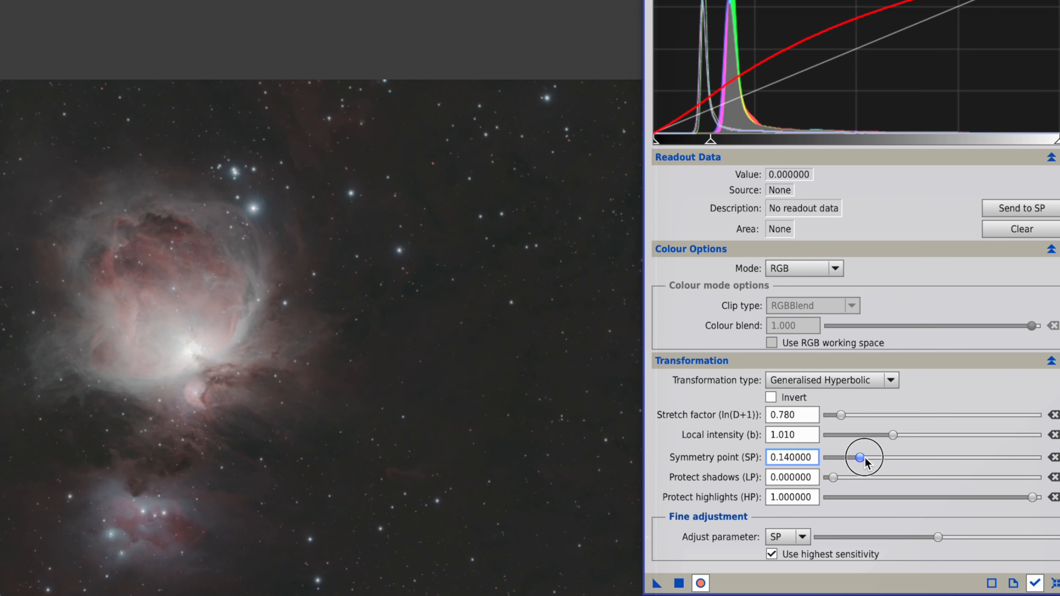
pyautogui.moveTo(1032, 501); pyautogui.dragTo(879, 512)
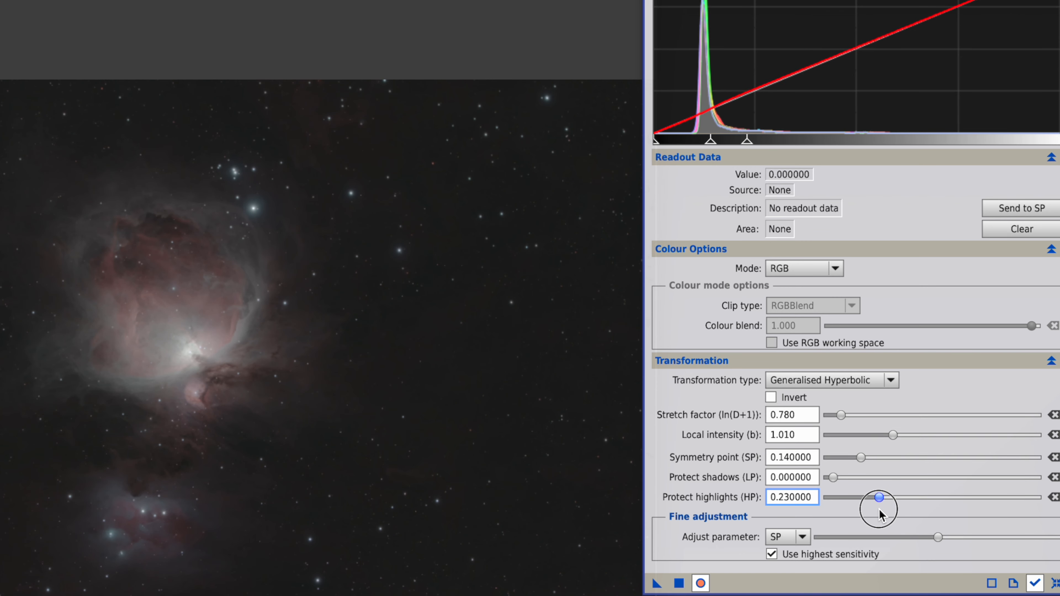
pyautogui.click(190, 349)
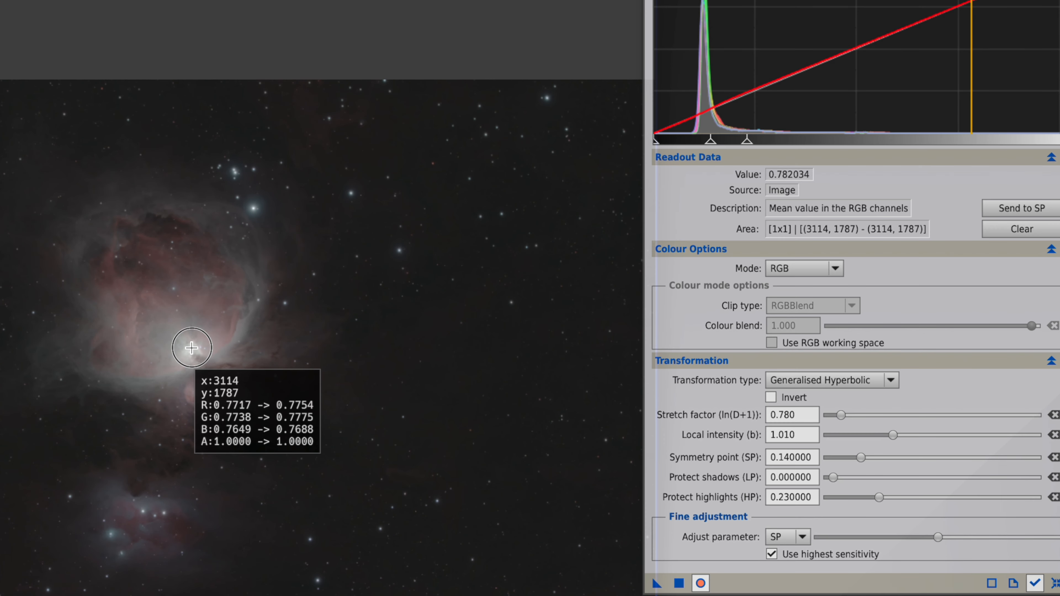
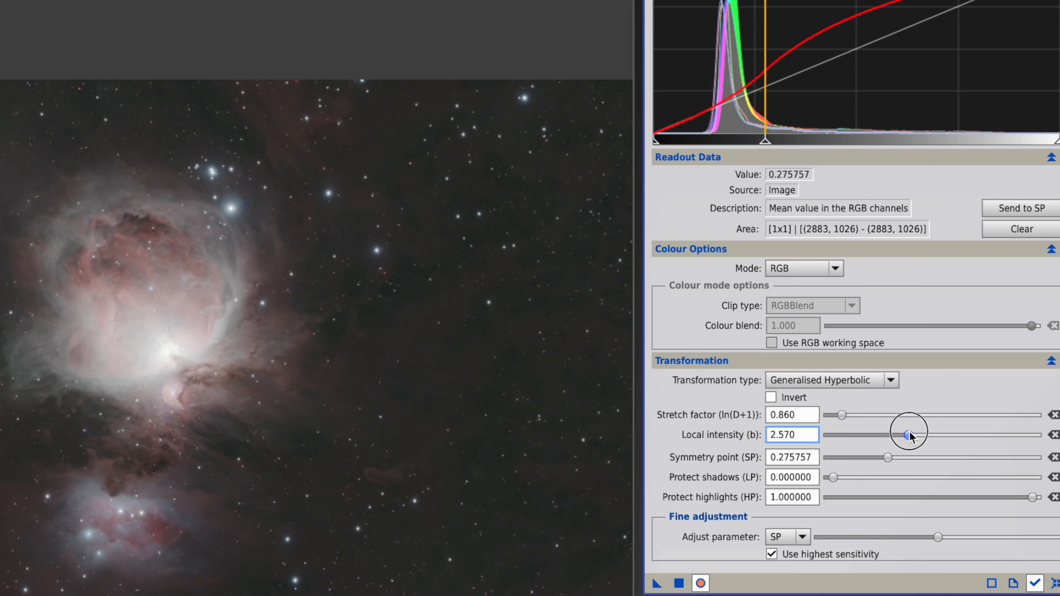
# Set highlight protection to 0.470000, the stretch factor to 0.600 and local intensity to 3.870, and apply the stretch to the HDR image
pyautogui.moveTo(1031, 497); pyautogui.dragTo(924, 514)
pyautogui.click(701, 583)
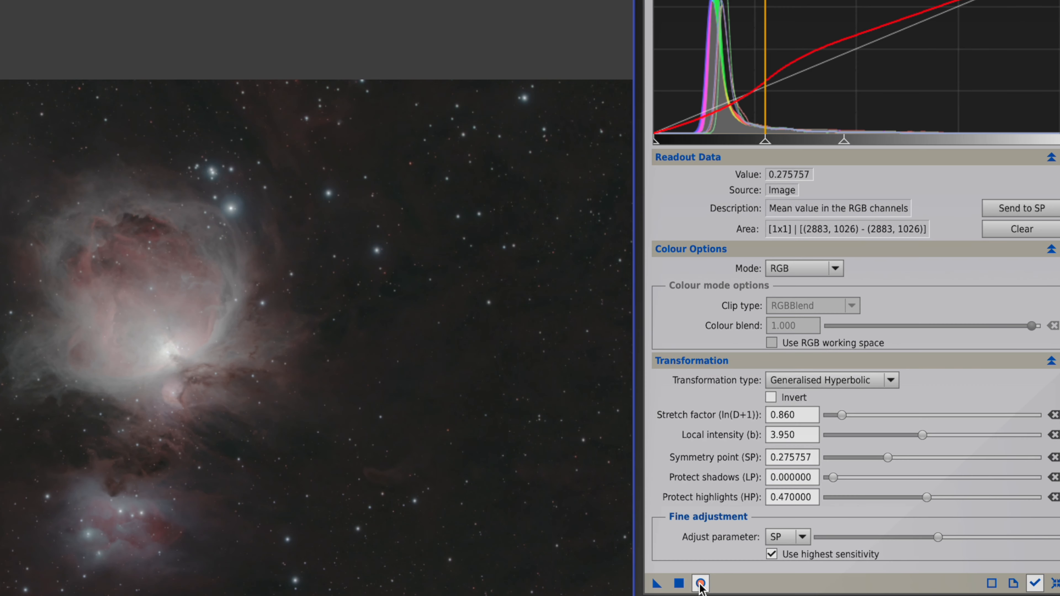
pyautogui.click(700, 584)
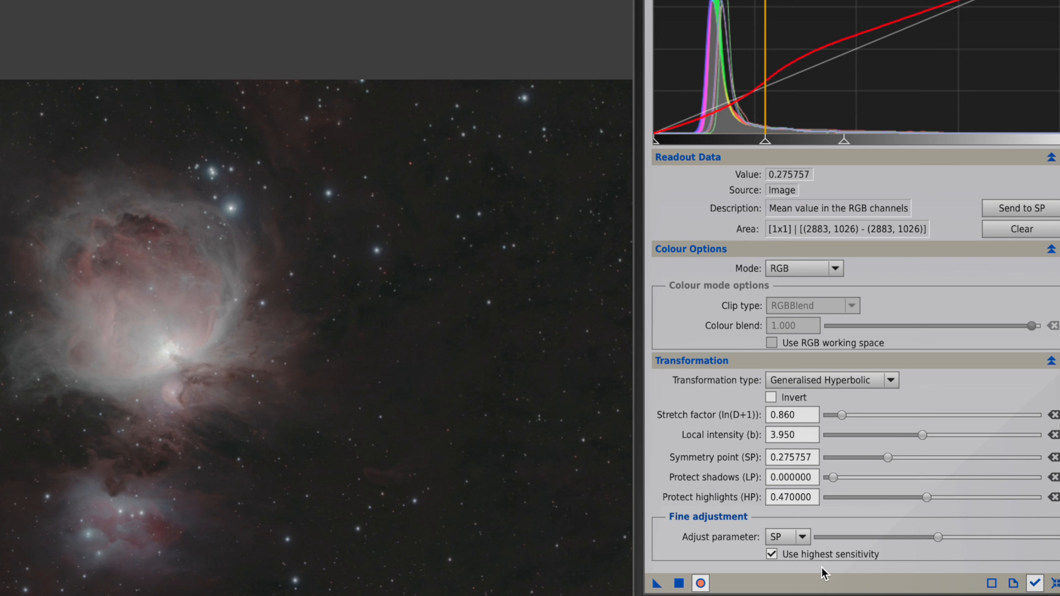
pyautogui.moveTo(841, 415); pyautogui.dragTo(837, 416)
pyautogui.moveTo(922, 437); pyautogui.dragTo(921, 436)
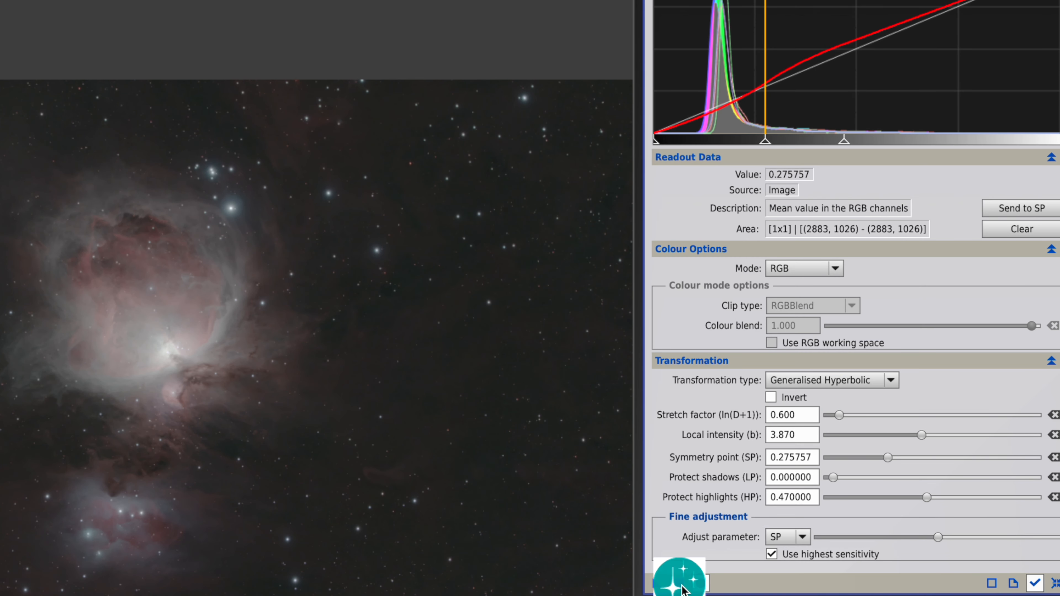
pyautogui.click(678, 583)
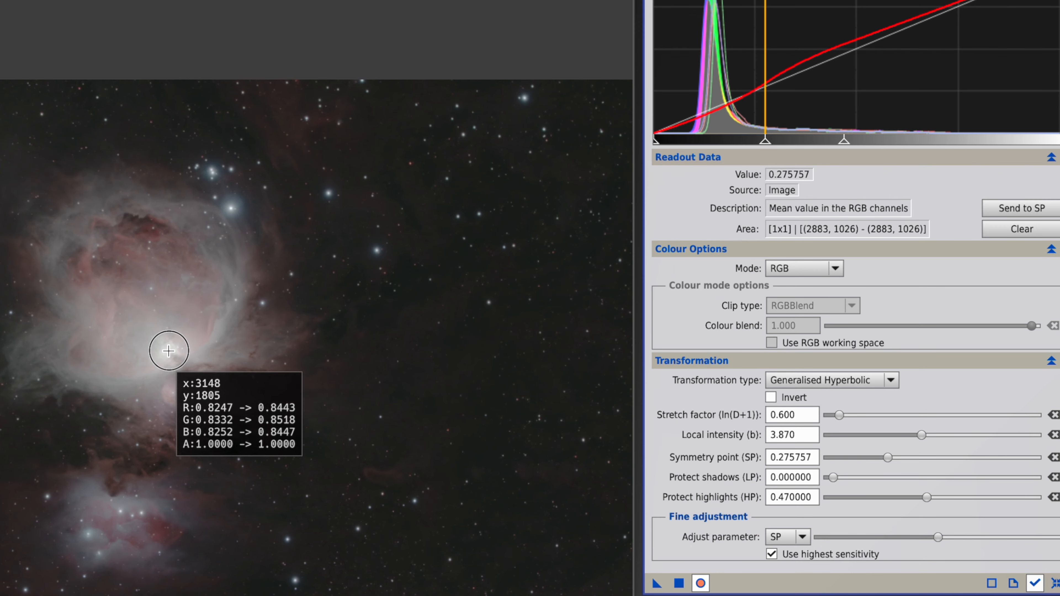
# Sample the nebula core, lower highlight protection to 0.390000, raise shadow protection, and apply the stretch again
pyautogui.click(168, 344)
pyautogui.moveTo(926, 497); pyautogui.dragTo(909, 498)
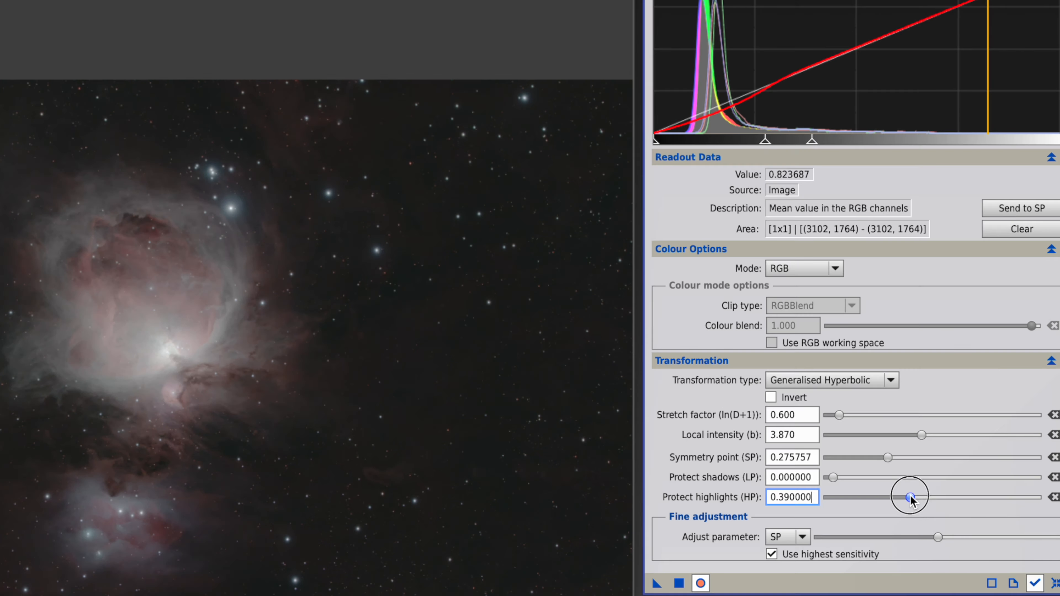
pyautogui.moveTo(831, 478); pyautogui.dragTo(858, 479)
pyautogui.click(680, 584)
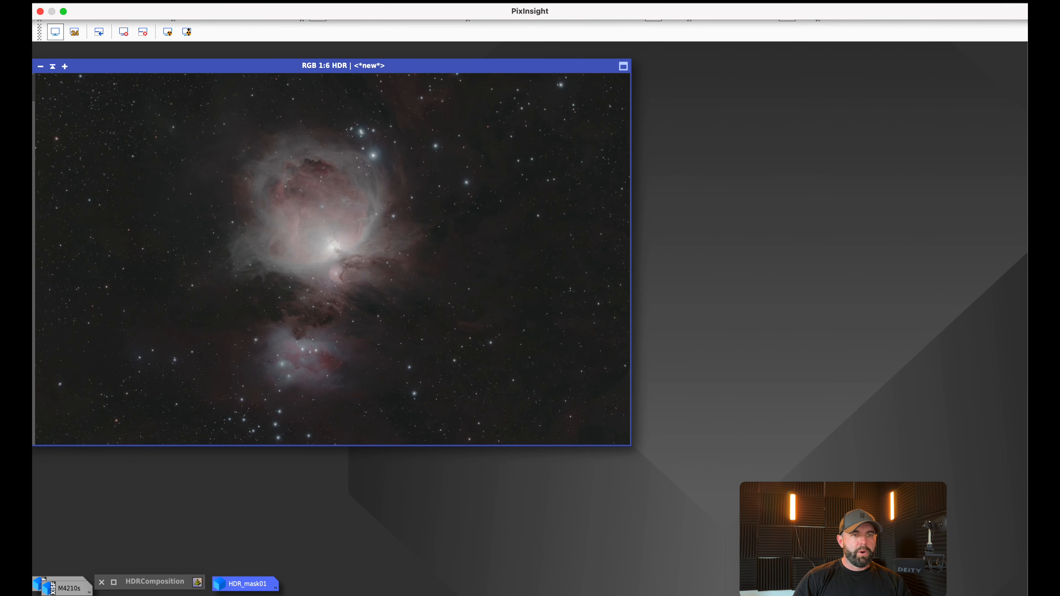
# Open the RangeSelection process and start its real-time preview on the HDR image
pyautogui.click(286, 2)
pyautogui.moveTo(297, 11)
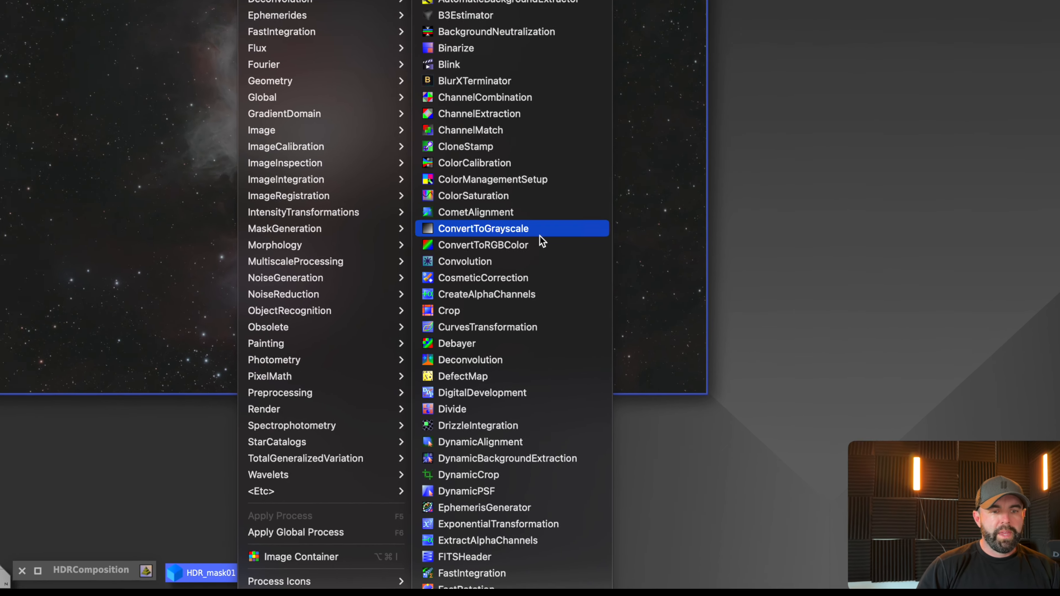
pyautogui.scroll(-10, 539, 267)
pyautogui.scroll(-3, 535, 497)
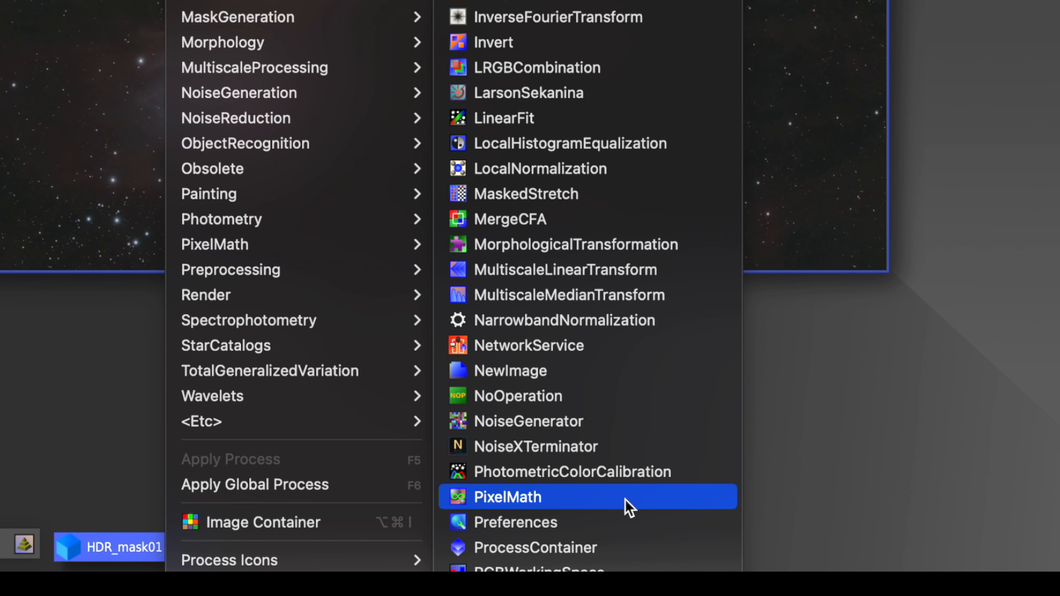
pyautogui.scroll(-3, 622, 504)
pyautogui.click(603, 501)
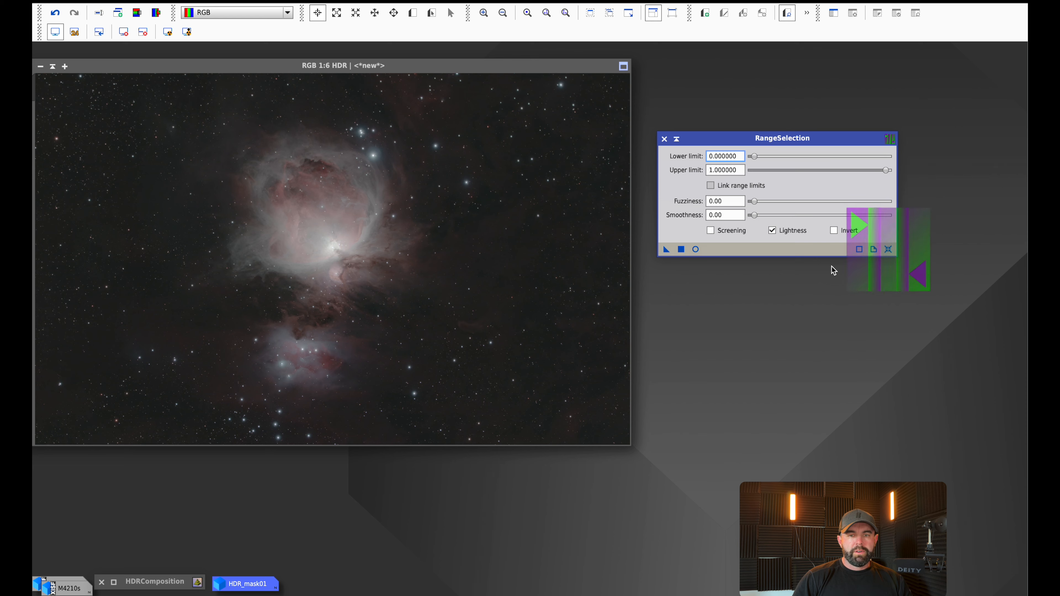
pyautogui.click(695, 249)
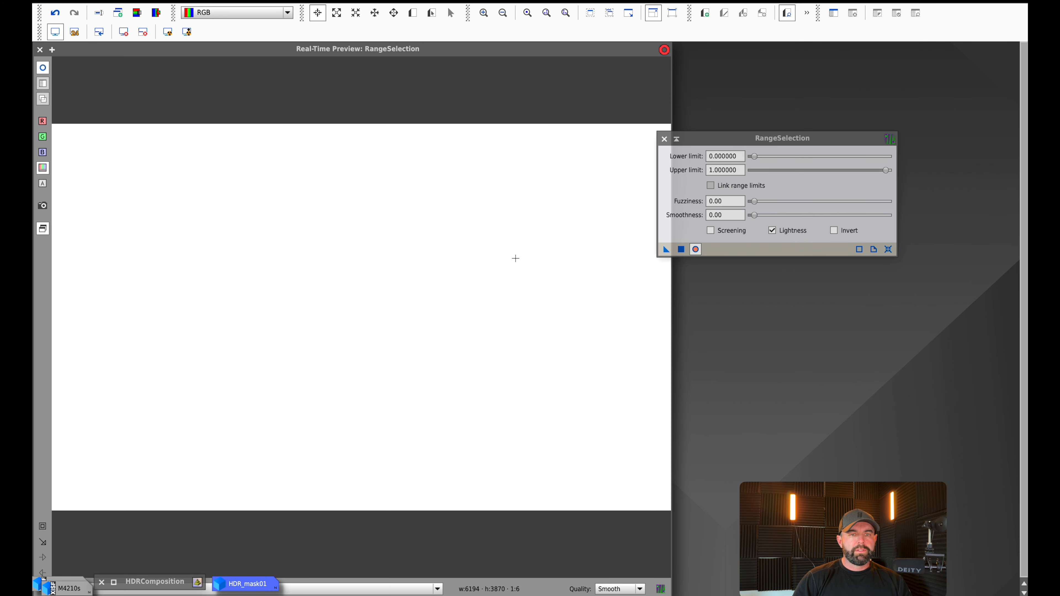
# Isolate the bright nebula core with a lower limit of 0.550000 and a smoothness of 100
pyautogui.moveTo(763, 139); pyautogui.dragTo(791, 130)
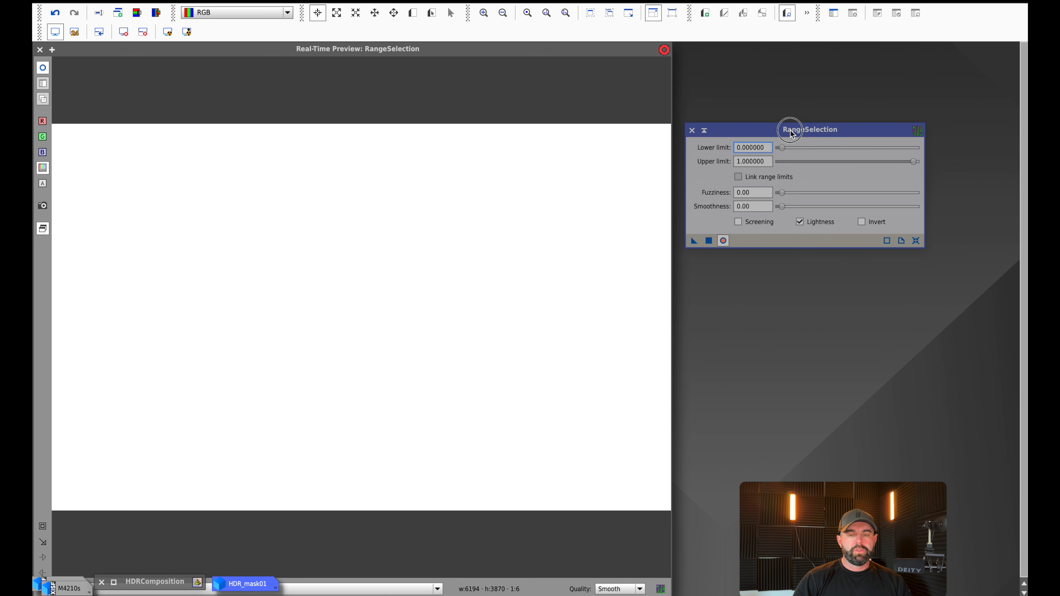
pyautogui.moveTo(780, 147); pyautogui.dragTo(785, 150)
pyautogui.moveTo(855, 64); pyautogui.dragTo(967, 58)
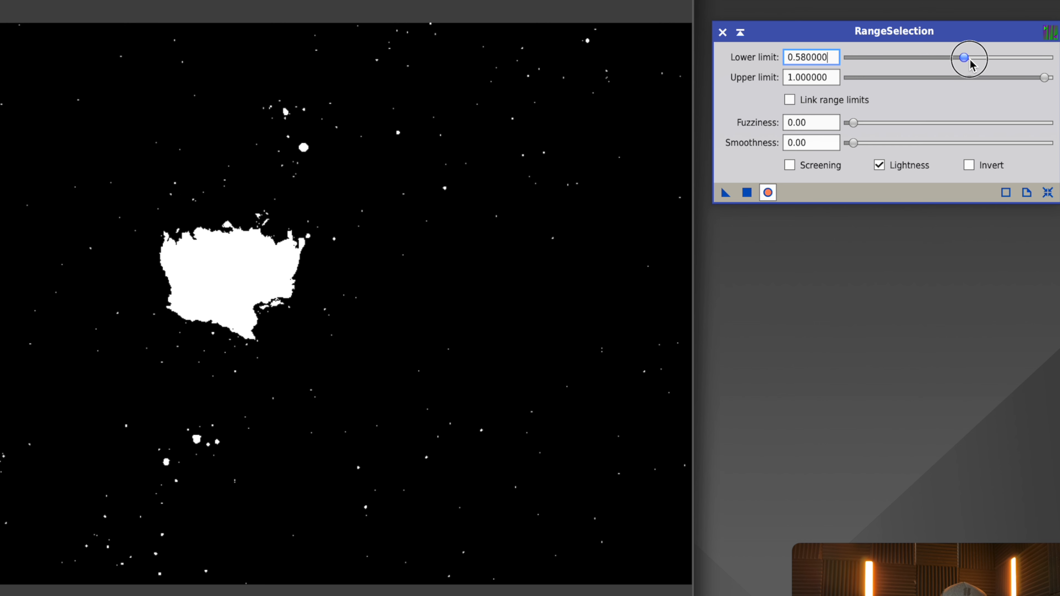
pyautogui.click(855, 143)
pyautogui.write('100')
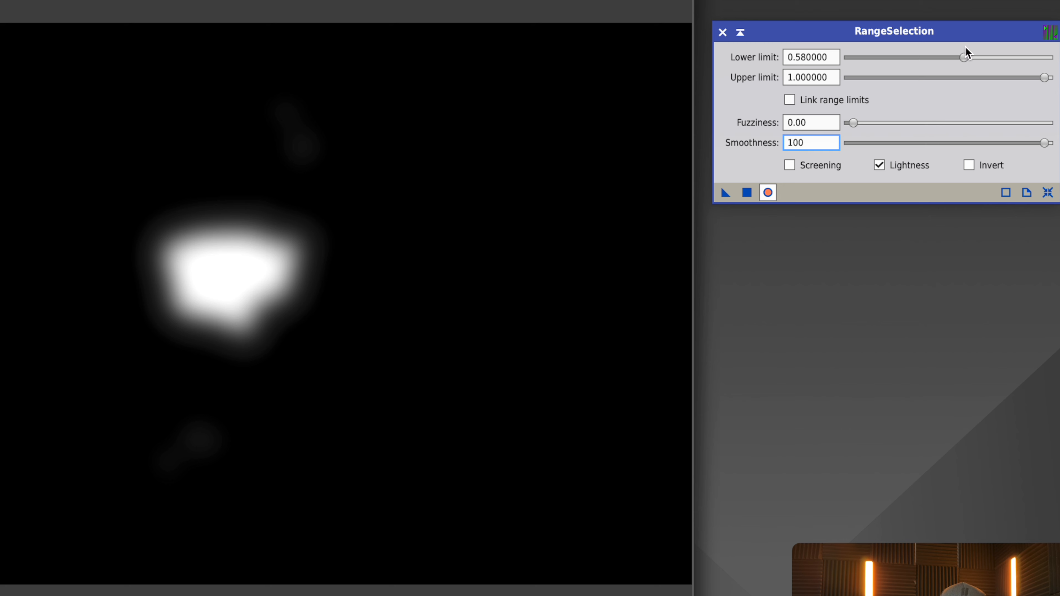
pyautogui.moveTo(965, 53); pyautogui.dragTo(959, 53)
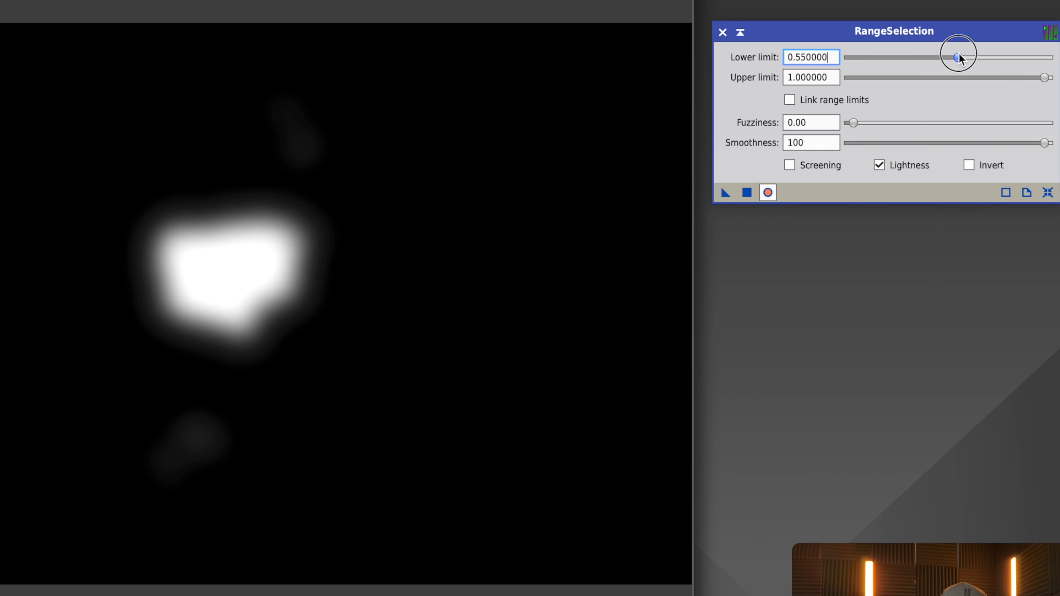
# Generate the range mask, and close the process console and the real-time preview
pyautogui.click(747, 193)
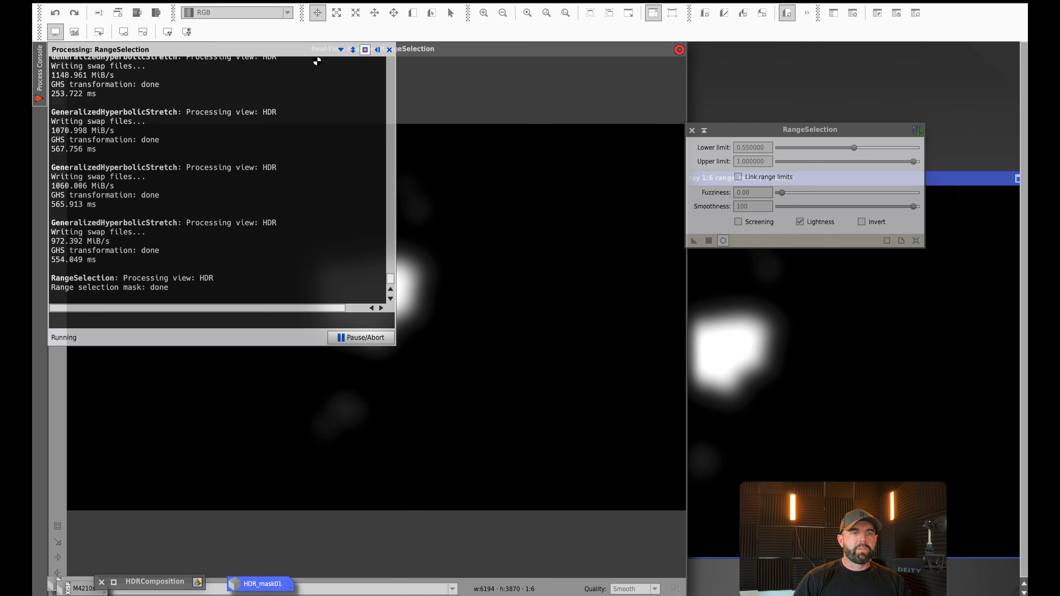
pyautogui.click(389, 50)
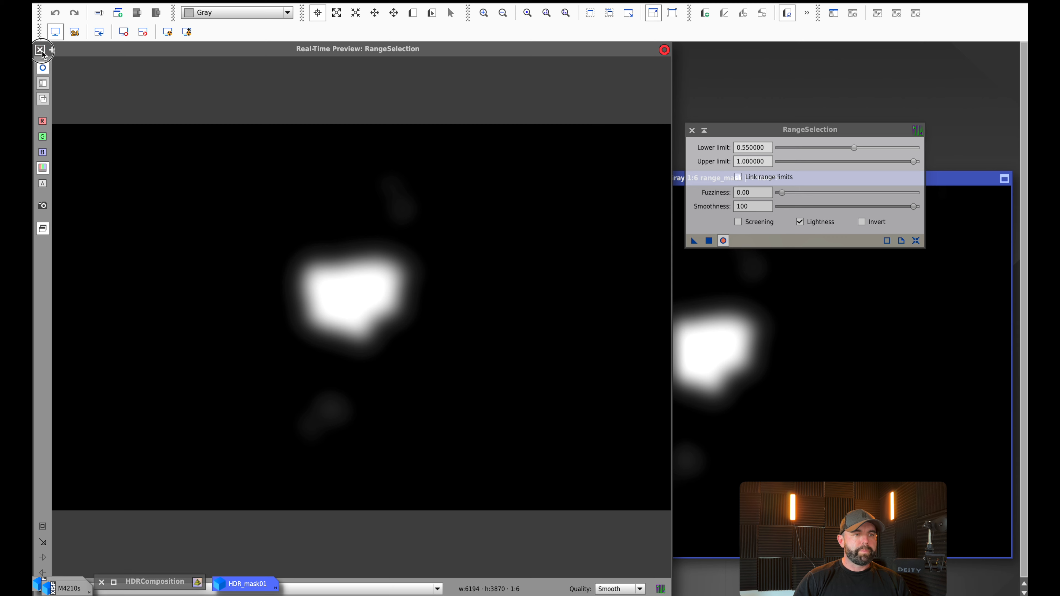
pyautogui.click(40, 51)
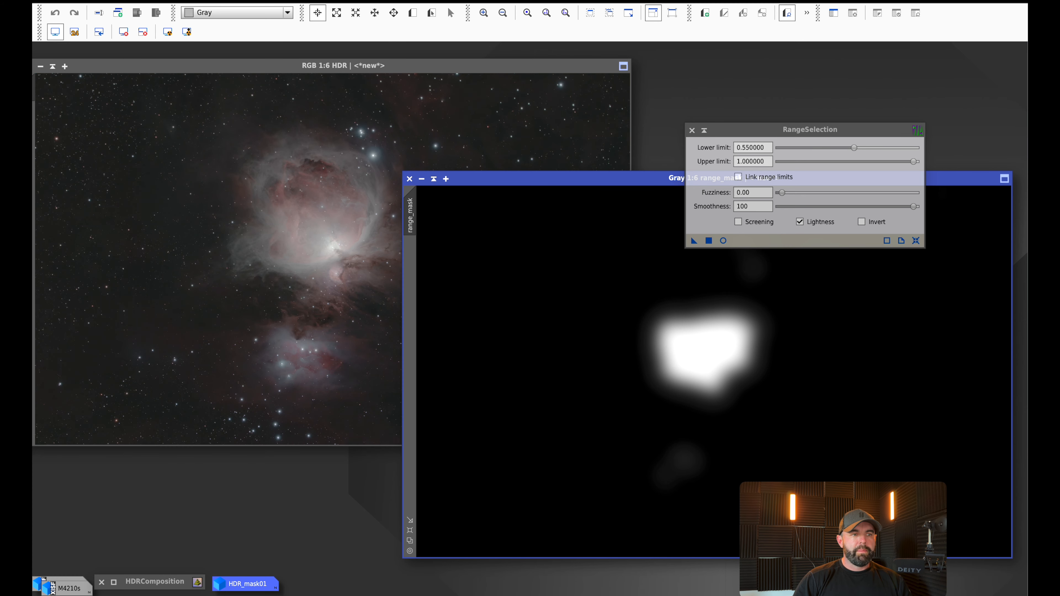
# Apply the range mask to the HDR image, and minimize the mask image out of the way below it
pyautogui.moveTo(293, 69); pyautogui.dragTo(325, 68)
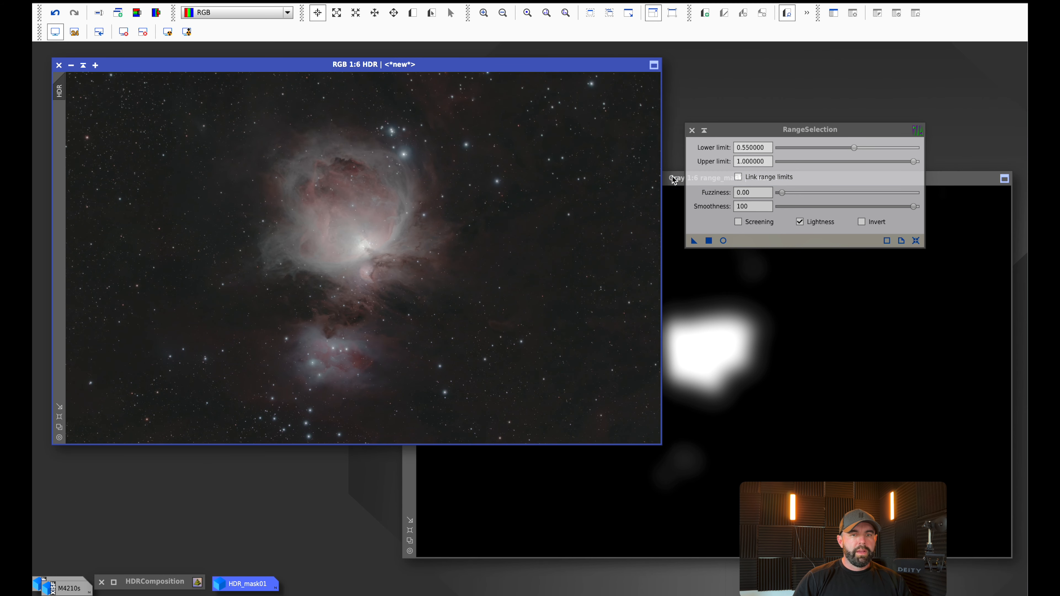
pyautogui.click(673, 179)
pyautogui.moveTo(414, 211); pyautogui.dragTo(61, 130)
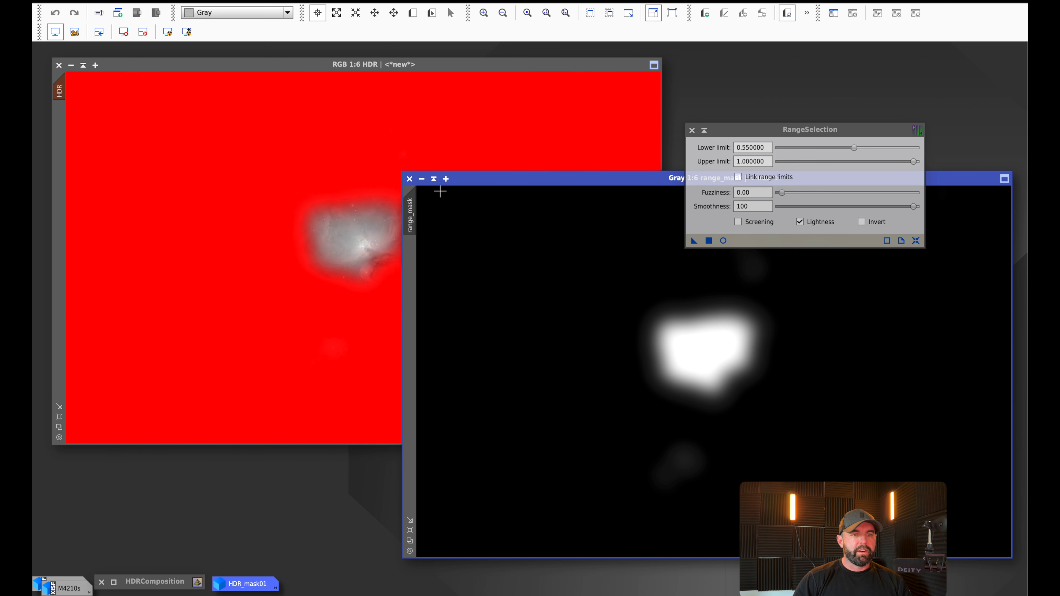
pyautogui.click(422, 179)
pyautogui.moveTo(741, 375); pyautogui.dragTo(403, 556)
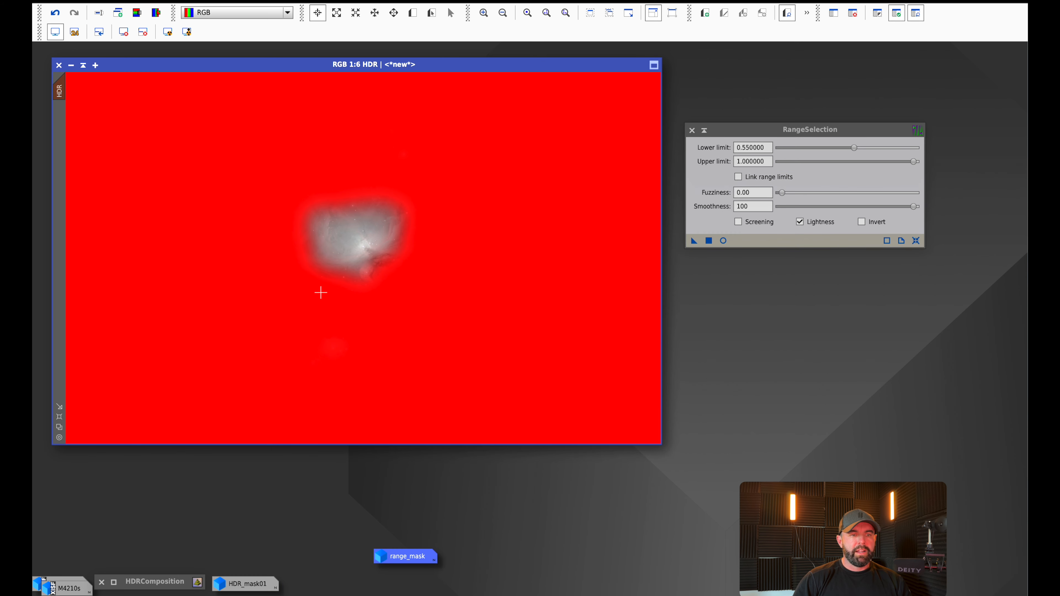
# Close RangeSelection and hide the mask overlay on the HDR image while keeping the mask enabled
pyautogui.click(703, 131)
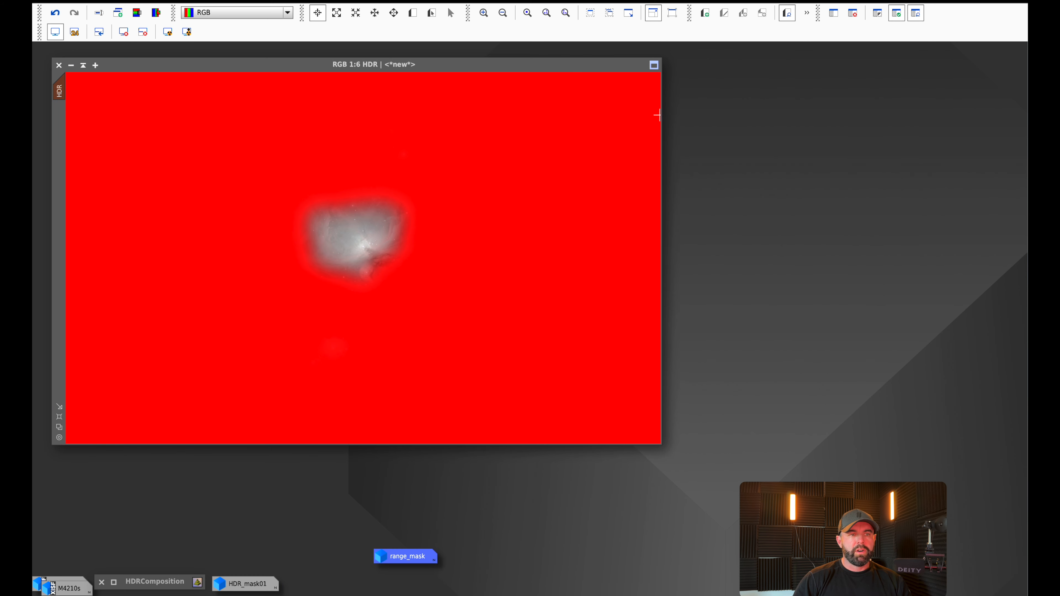
pyautogui.click(241, 0)
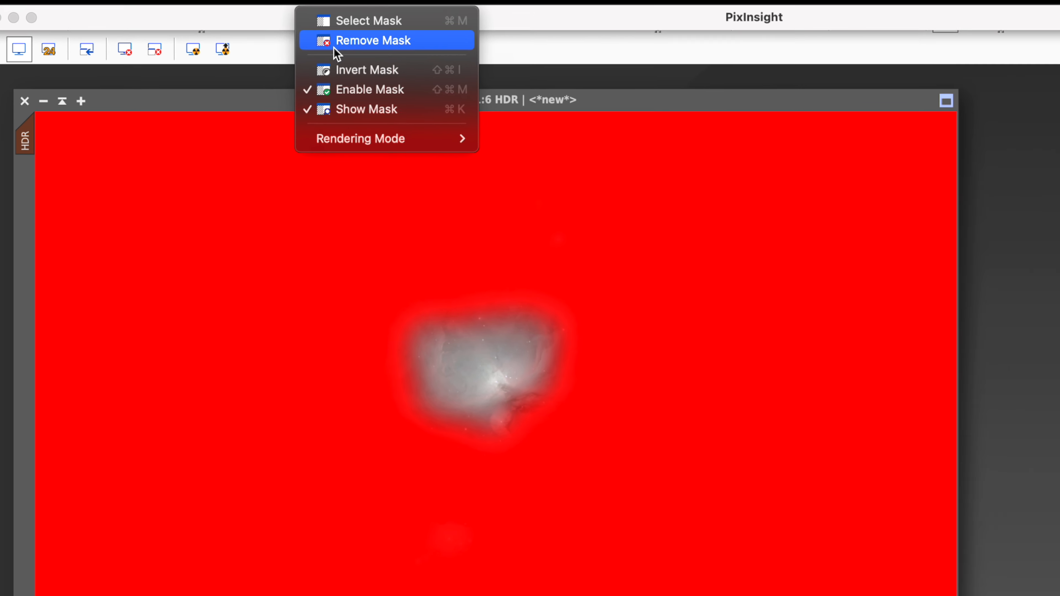
pyautogui.click(417, 141)
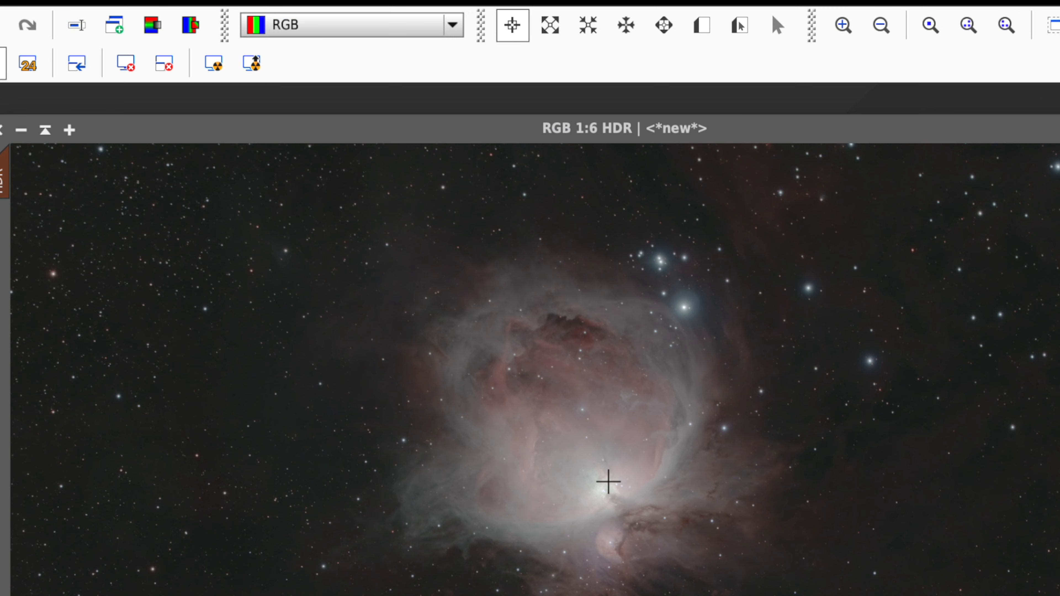
# Open the HDRMultiscaleTransform process beside the HDR image and set its number of layers to 9
pyautogui.click(438, 0)
pyautogui.moveTo(456, 25)
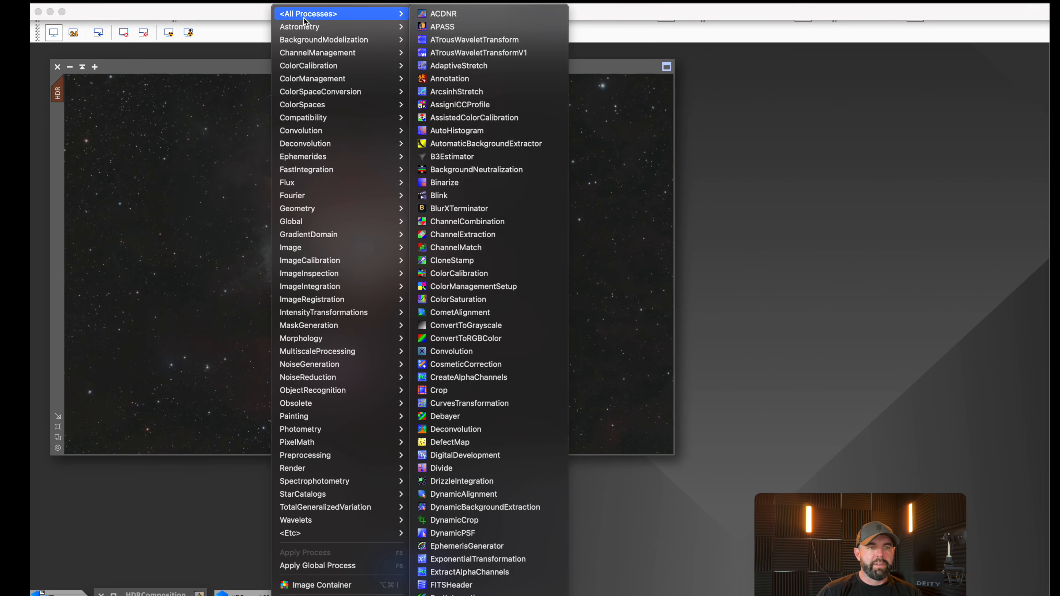
pyautogui.scroll(-5, 439, 547)
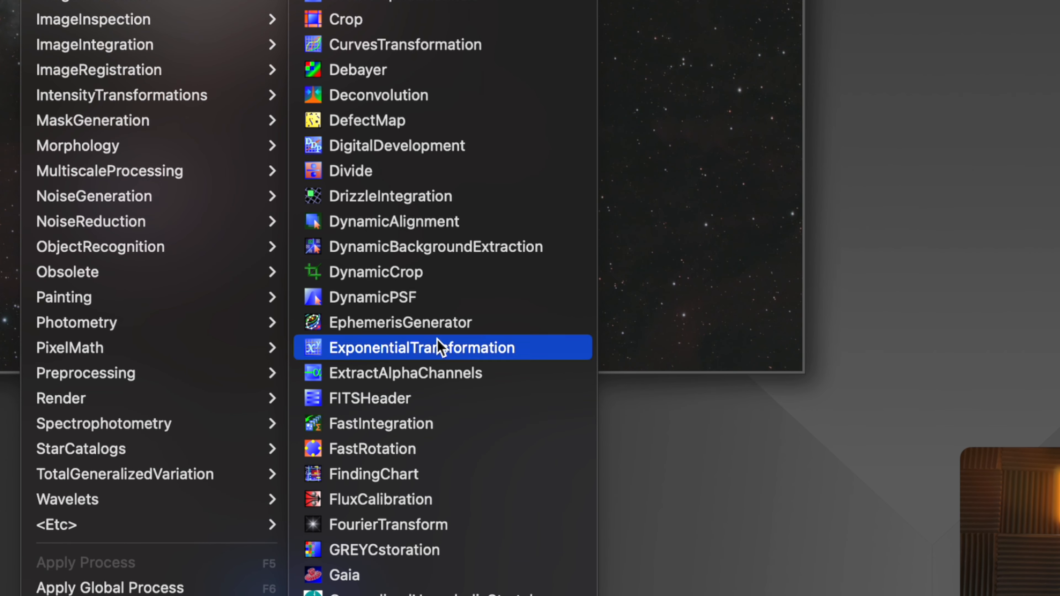
pyautogui.scroll(-5, 456, 428)
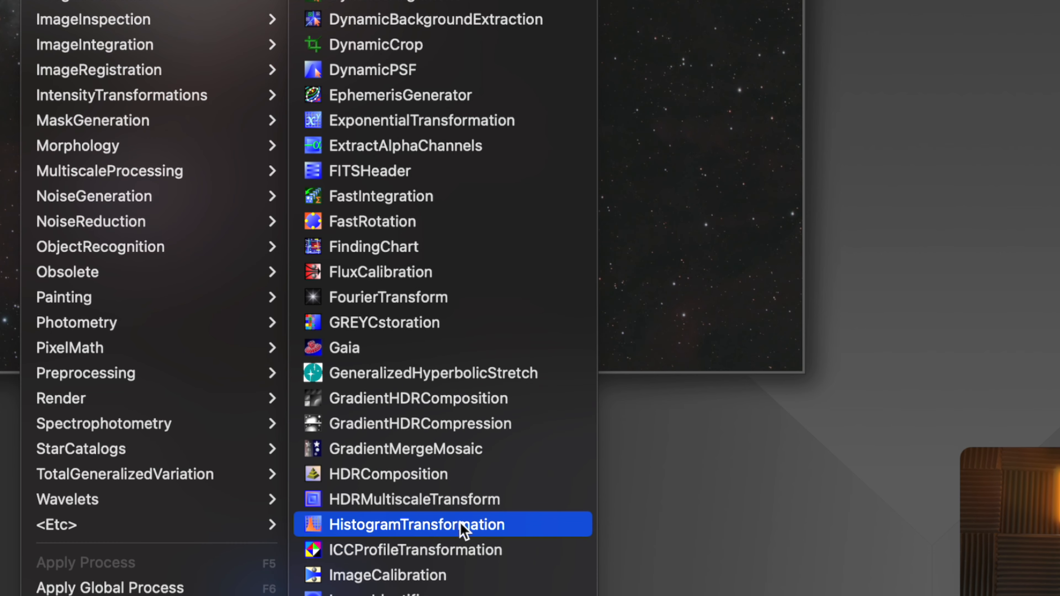
pyautogui.click(465, 499)
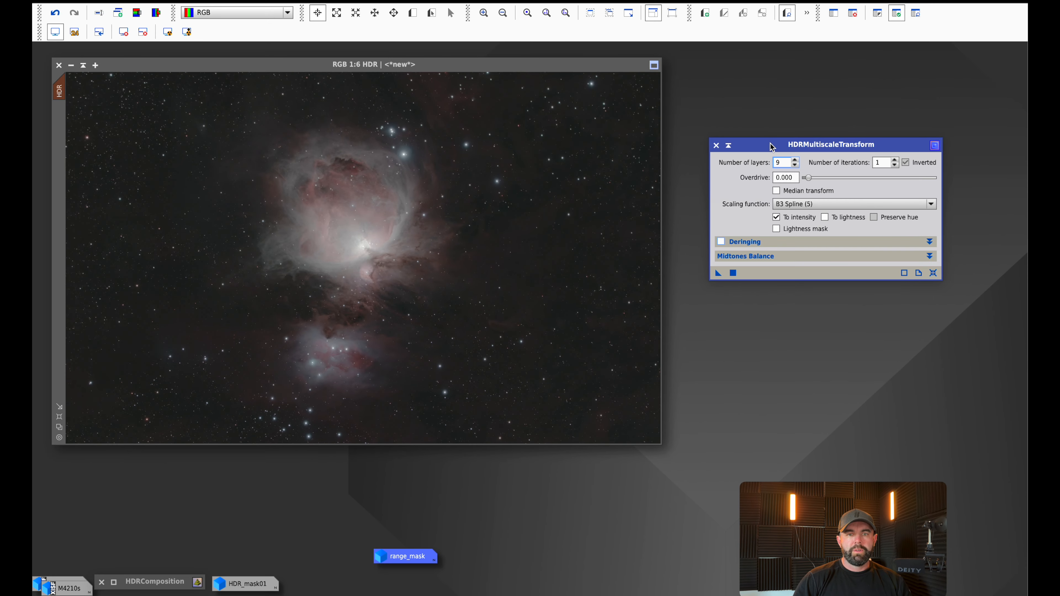
pyautogui.moveTo(781, 143); pyautogui.dragTo(790, 131)
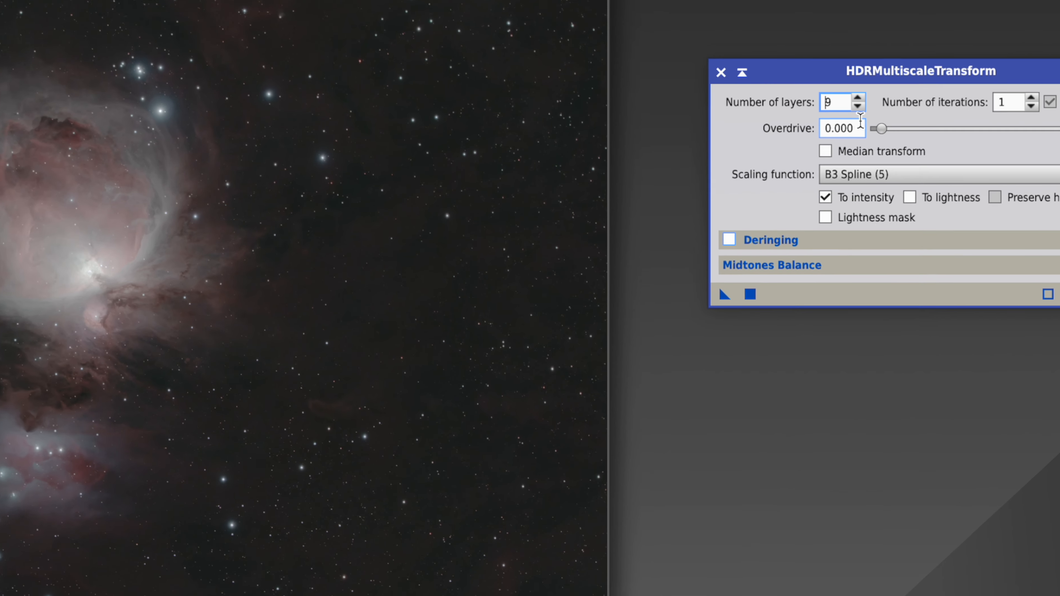
pyautogui.click(856, 105)
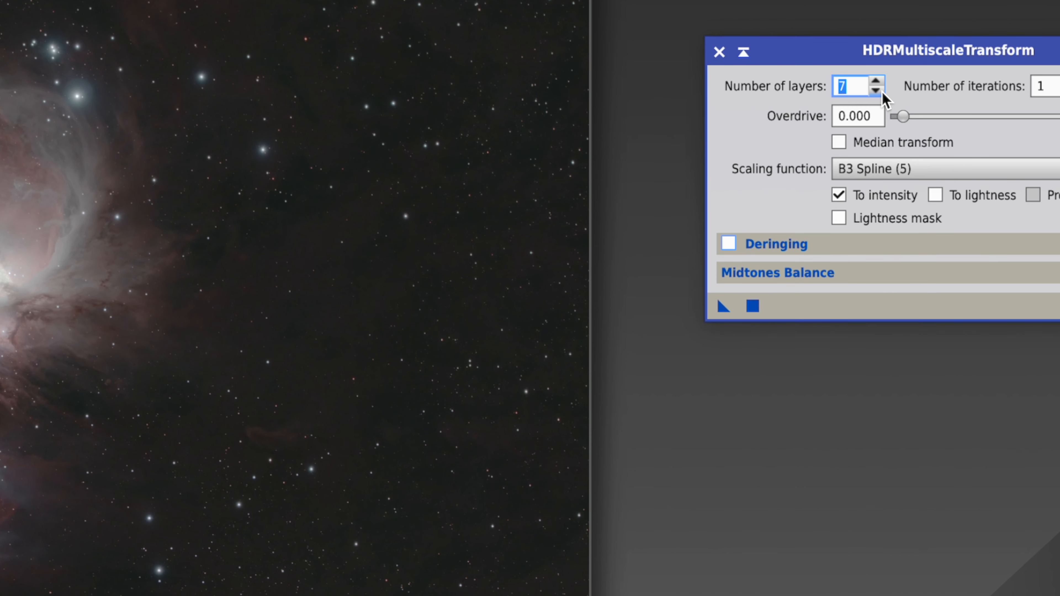
pyautogui.click(880, 82)
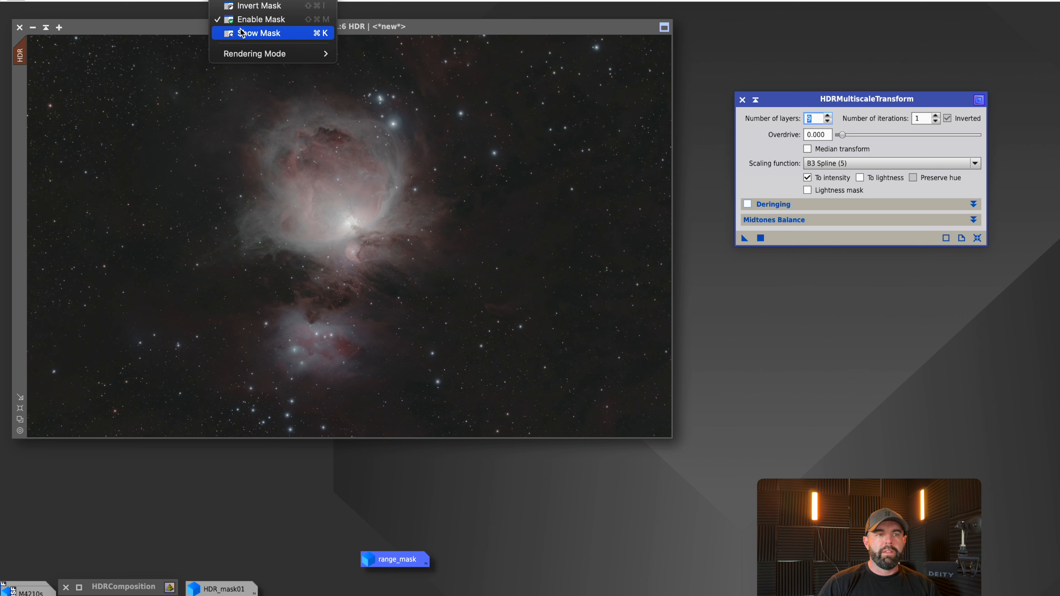
# Check the mask overlay, hide it, and try HDRMultiscaleTransform on the masked core with 9 layers applied to intensity
pyautogui.click(250, 31)
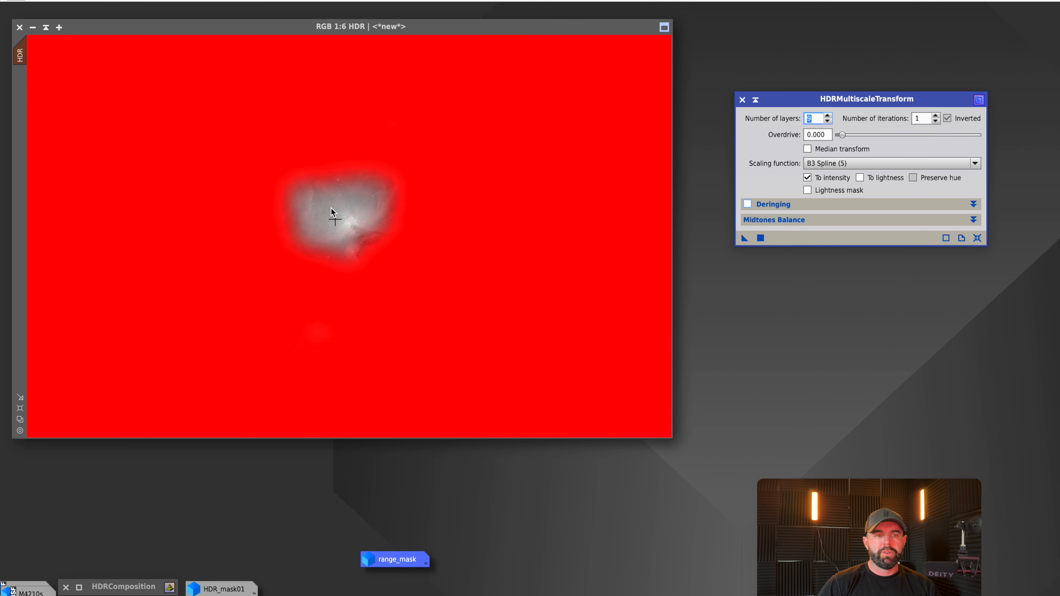
pyautogui.click(221, 1)
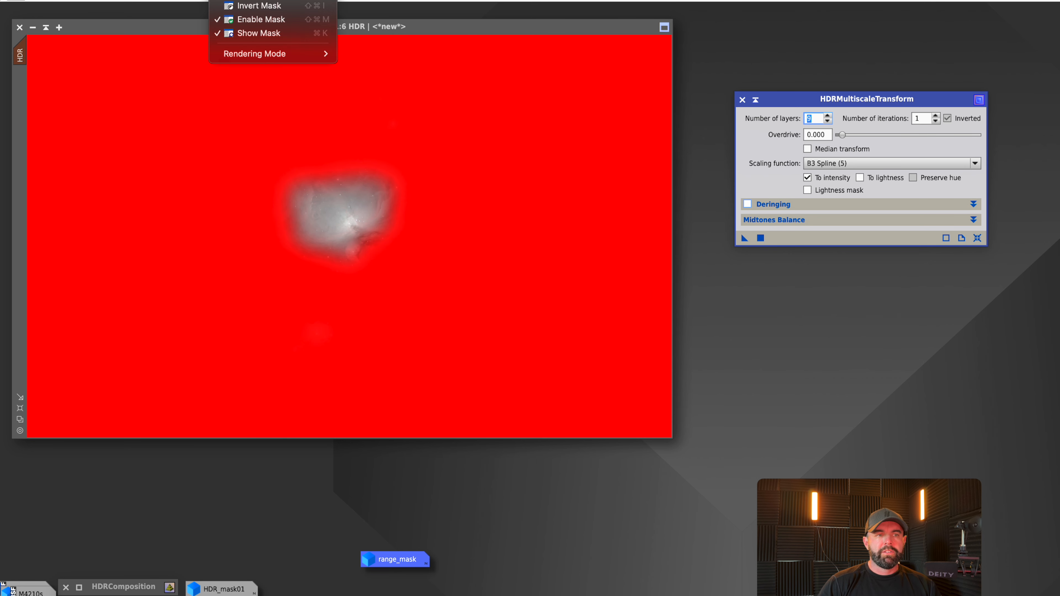
pyautogui.click(257, 37)
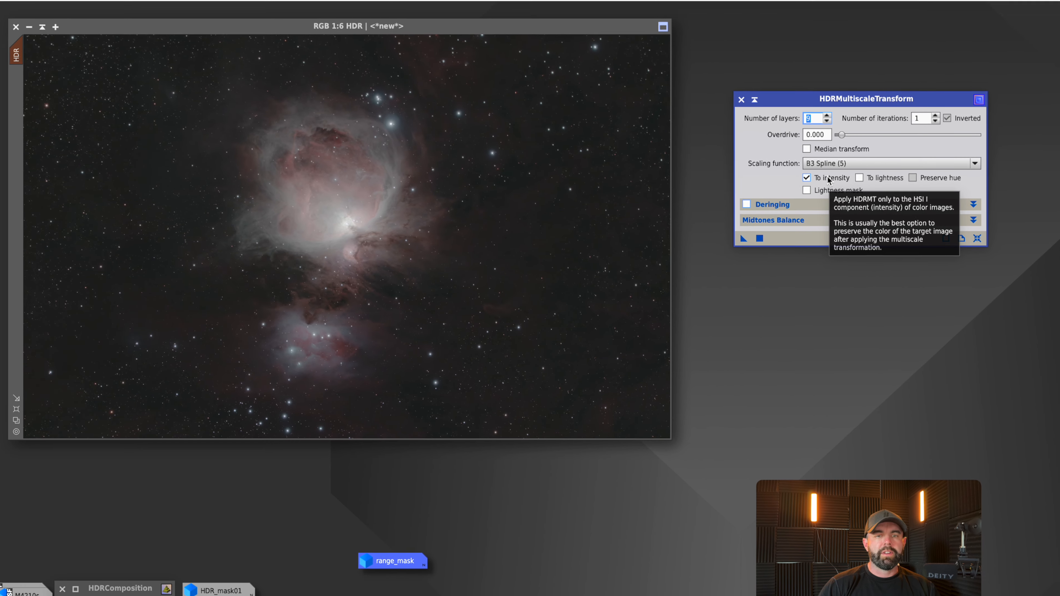
pyautogui.moveTo(745, 238); pyautogui.dragTo(343, 214)
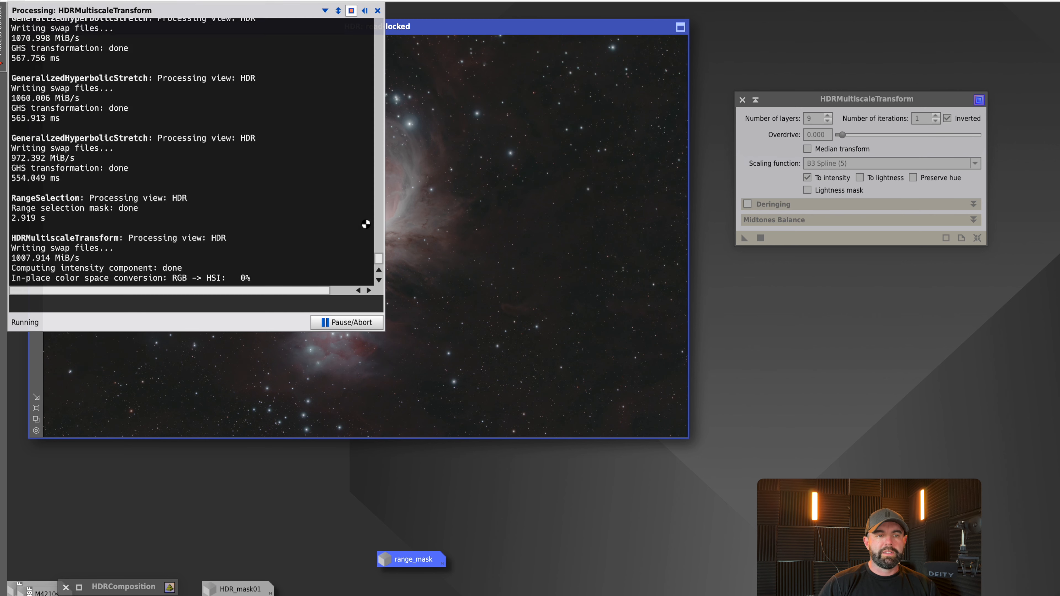
pyautogui.click(377, 12)
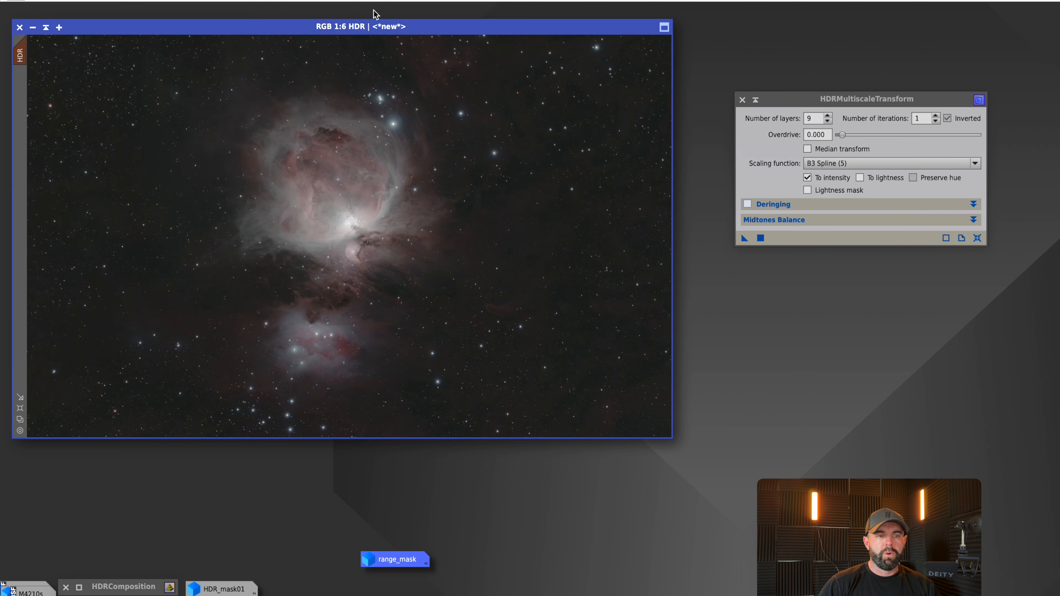
# Reset HDRMultiscaleTransform to its default settings
pyautogui.scroll(3, 348, 212)
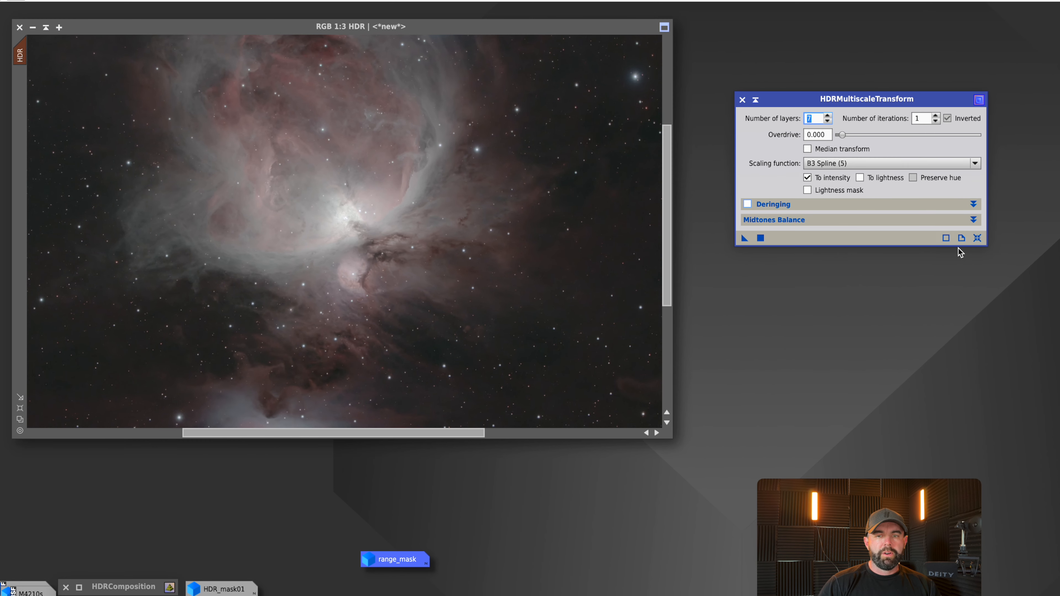
pyautogui.click(976, 238)
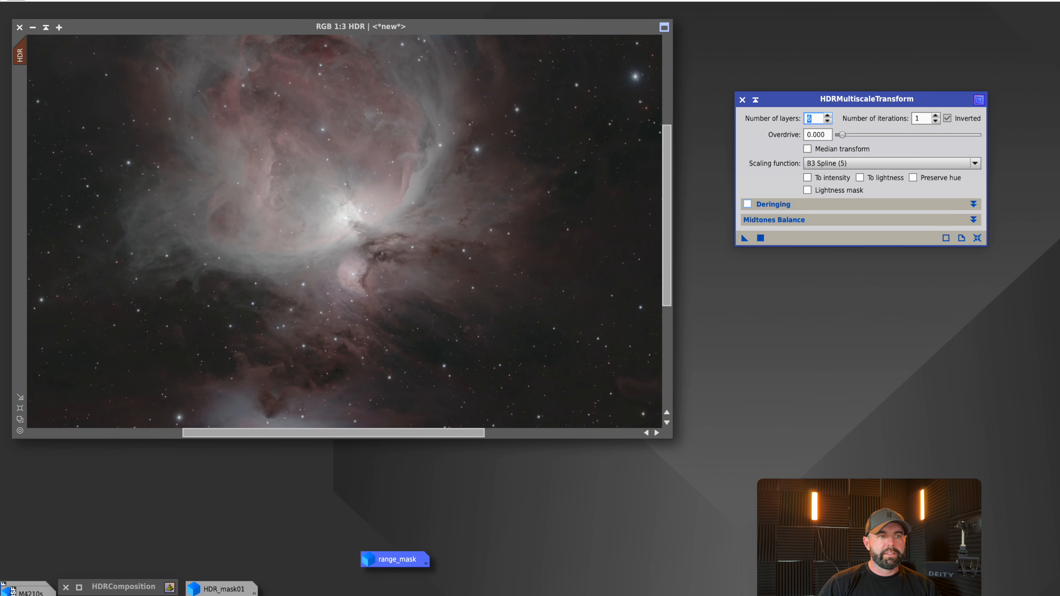
# Try HDRMultiscaleTransform with 6 layers on the masked HDR image, inspect the nebula core, and undo it
pyautogui.moveTo(742, 241); pyautogui.dragTo(335, 203)
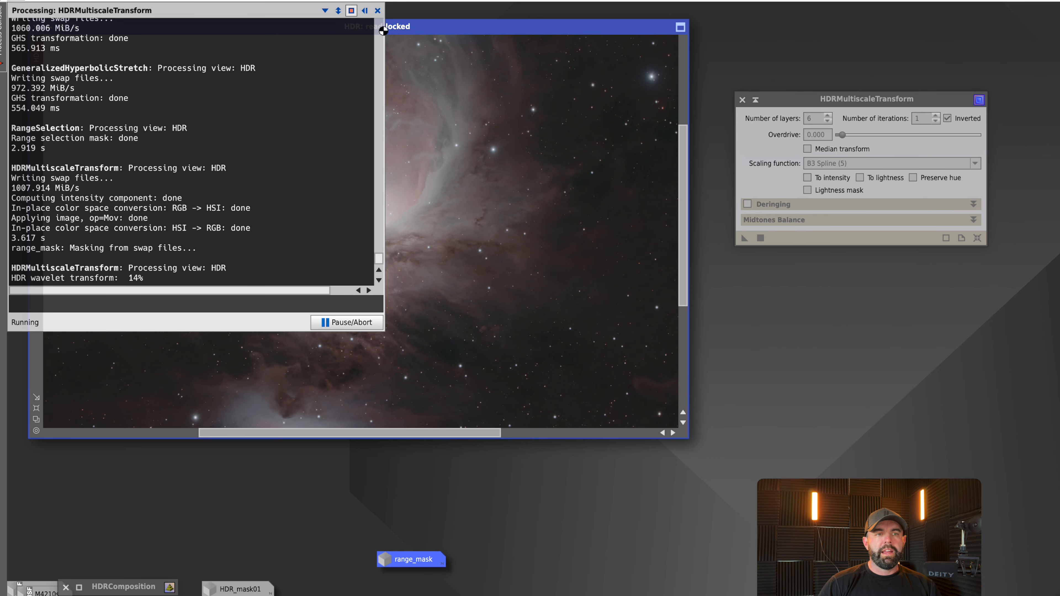
pyautogui.click(378, 12)
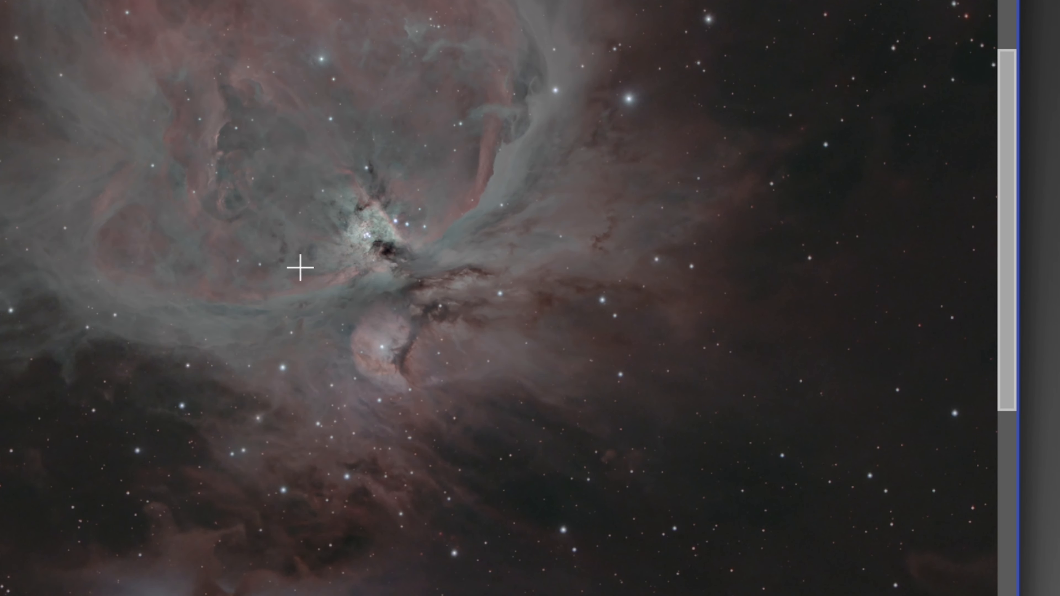
pyautogui.scroll(3, 325, 227)
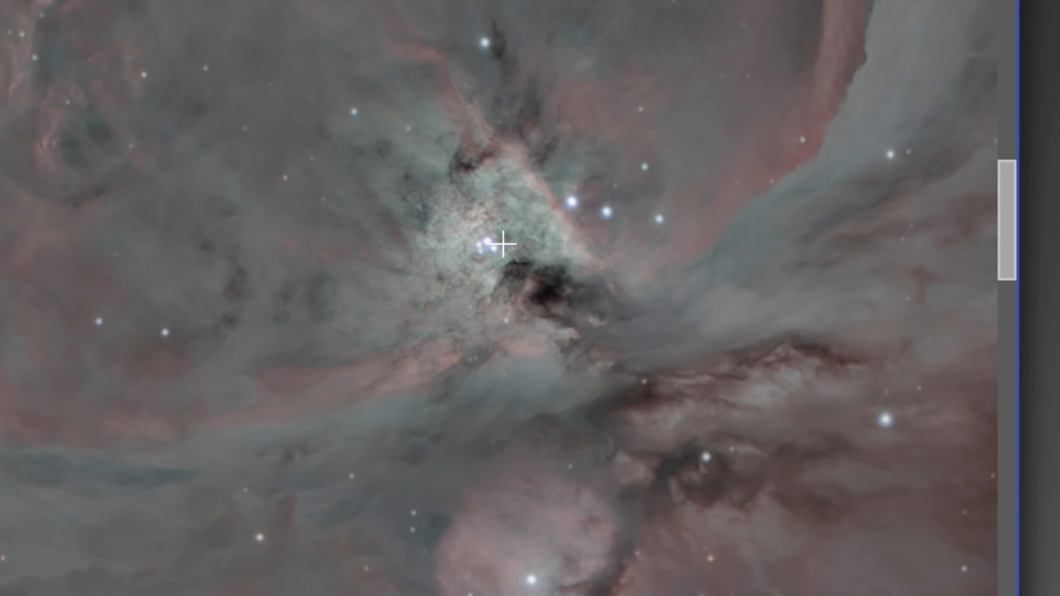
pyautogui.scroll(2, 503, 244)
pyautogui.scroll(-5, 503, 244)
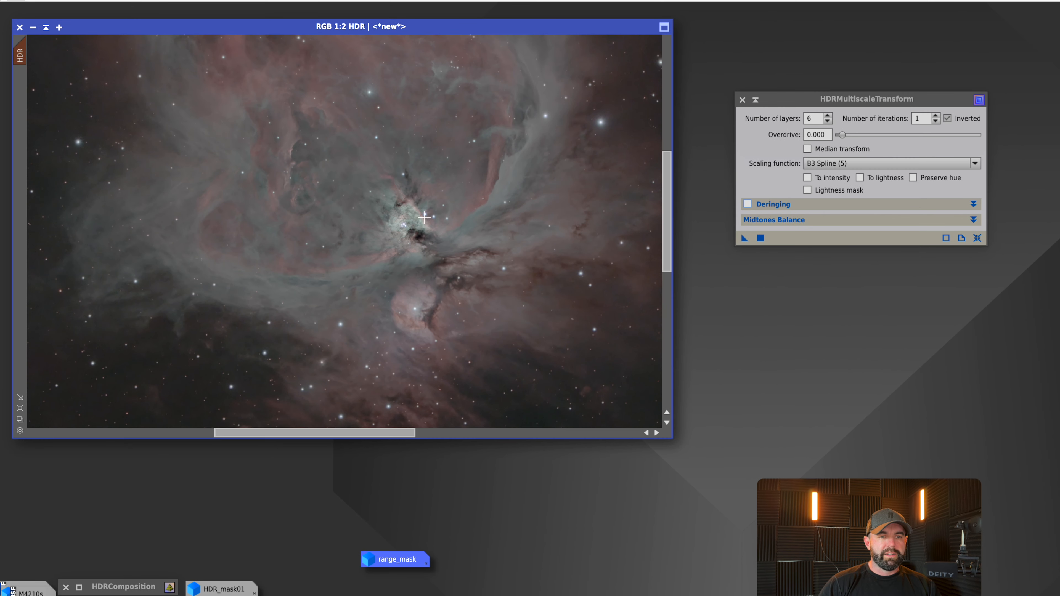
pyautogui.scroll(-1, 426, 217)
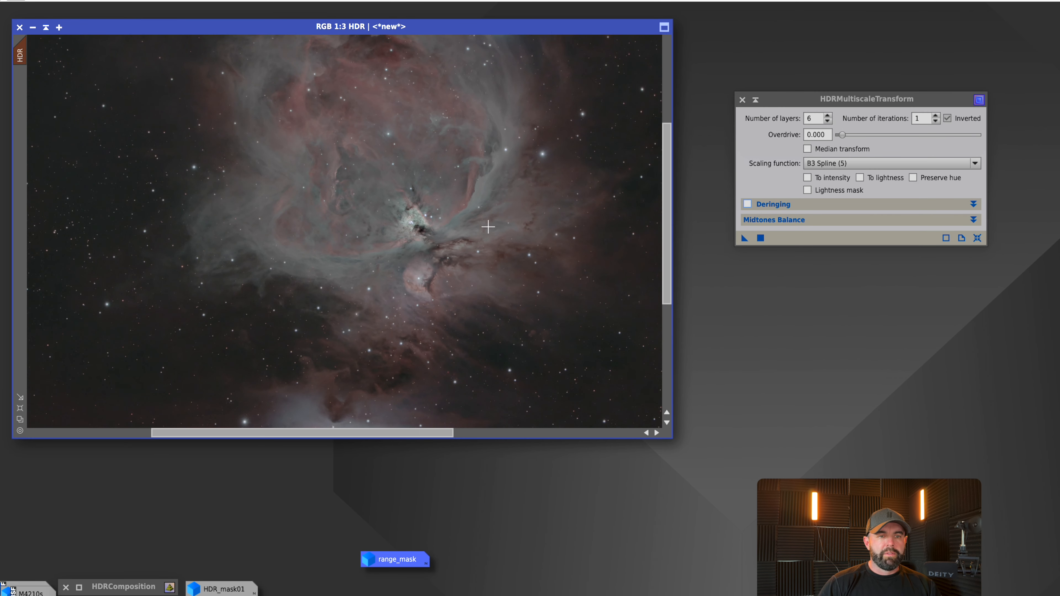
pyautogui.scroll(-3, 495, 227)
pyautogui.scroll(4, 359, 227)
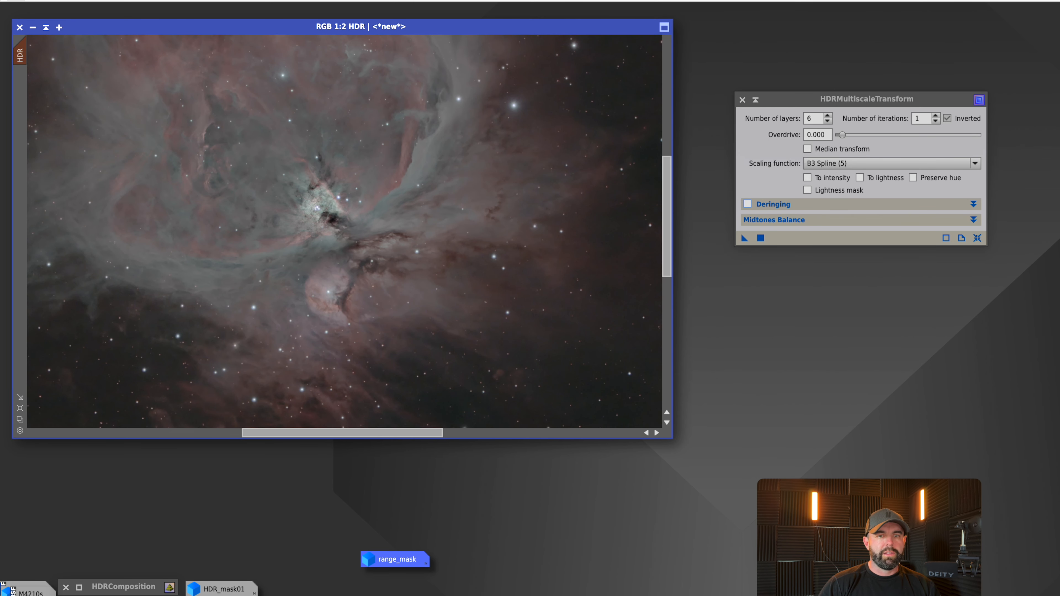
pyautogui.hotkey('ctrl', 'z')
# Apply HDRMultiscaleTransform with 9 layers to the masked HDR image, and close the process console
pyautogui.click(827, 116)
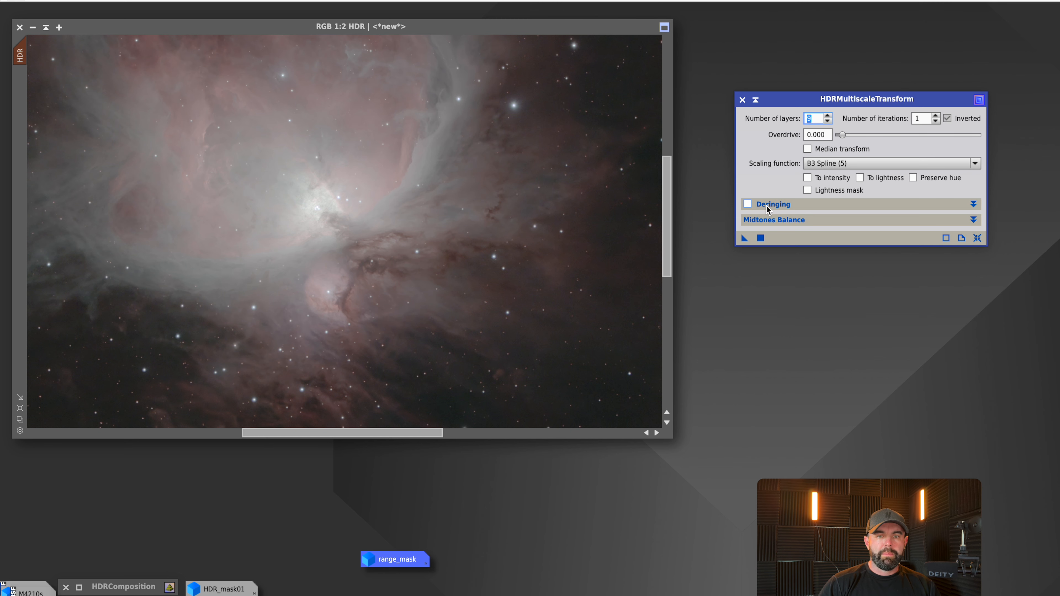
pyautogui.moveTo(744, 239); pyautogui.dragTo(280, 216)
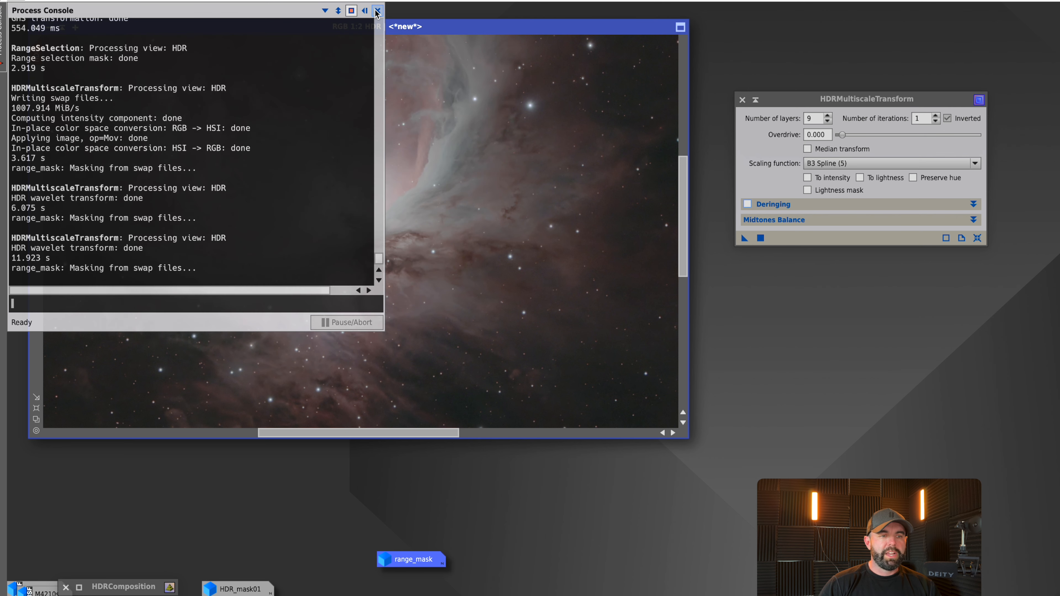
pyautogui.click(378, 12)
# Examine the detail in the nebula core and its transition into the surrounding nebulosity at several magnifications
pyautogui.scroll(2, 239, 259)
pyautogui.scroll(-1, 324, 251)
pyautogui.scroll(1, 329, 247)
pyautogui.moveTo(668, 226); pyautogui.dragTo(668, 200)
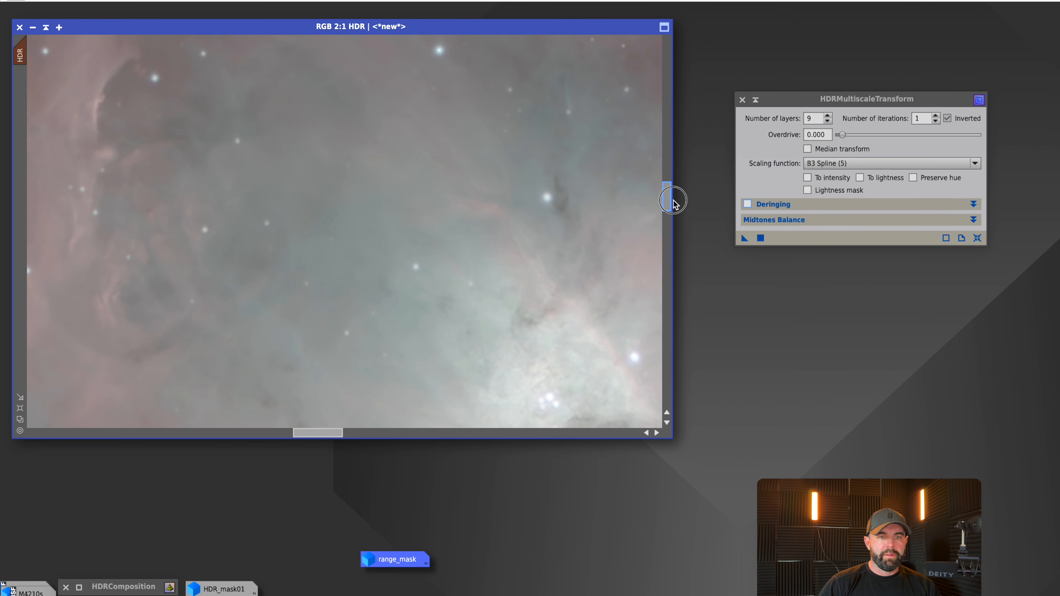
pyautogui.scroll(-4, 568, 296)
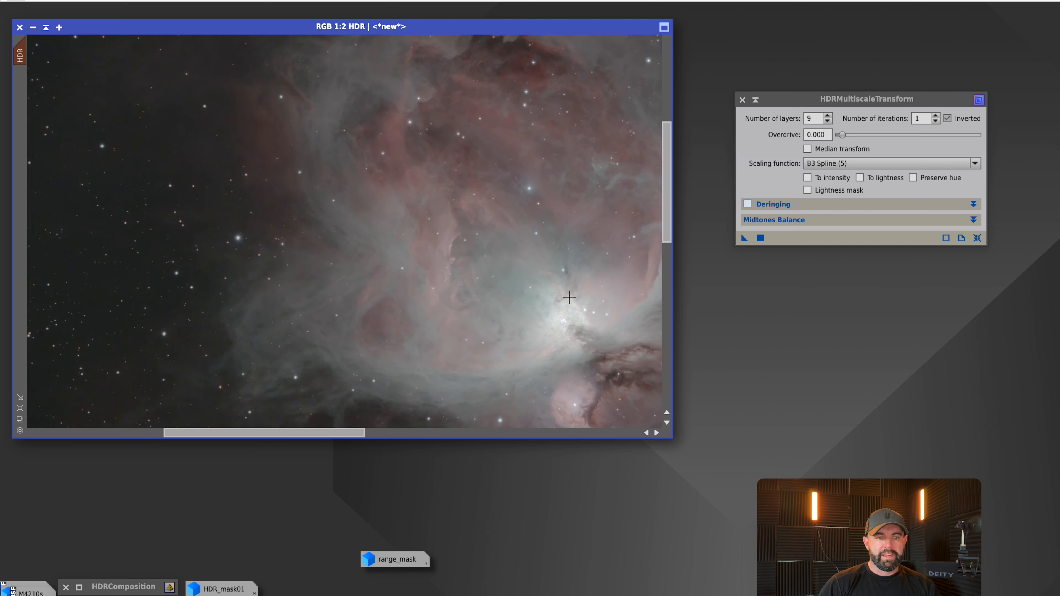
pyautogui.scroll(2, 485, 285)
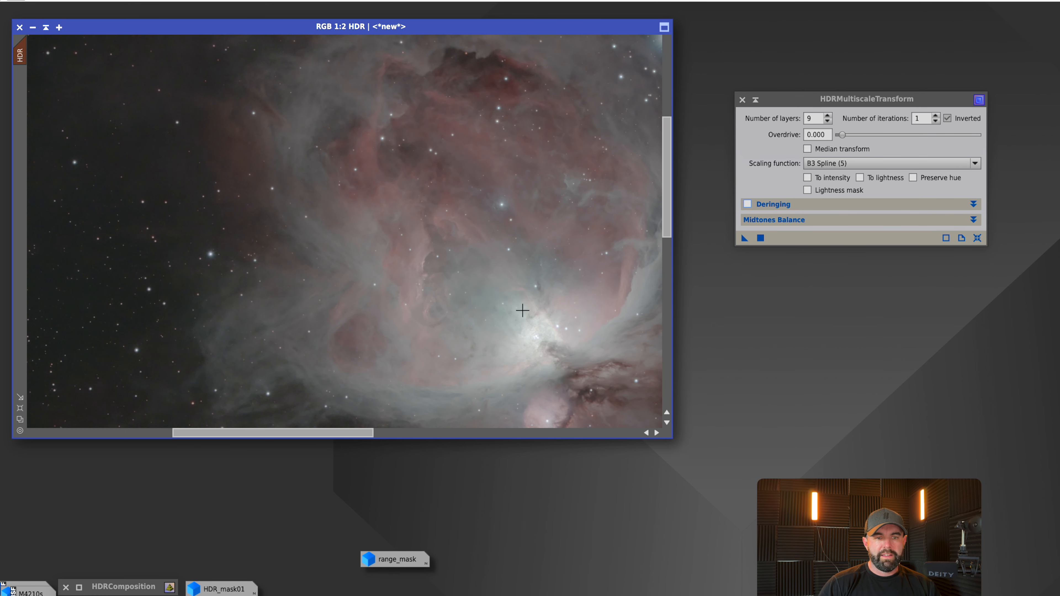
pyautogui.moveTo(325, 434); pyautogui.dragTo(379, 439)
pyautogui.scroll(-1, 411, 324)
pyautogui.scroll(-3, 411, 323)
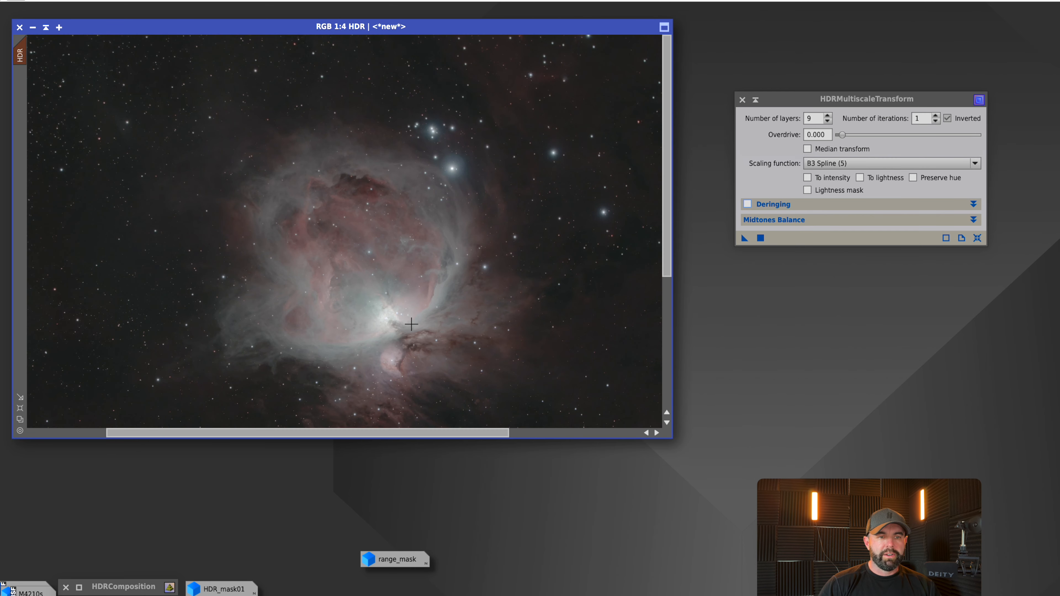
# Close HDRMultiscaleTransform, and open LocalHistogramEqualization beside the HDR image
pyautogui.click(741, 100)
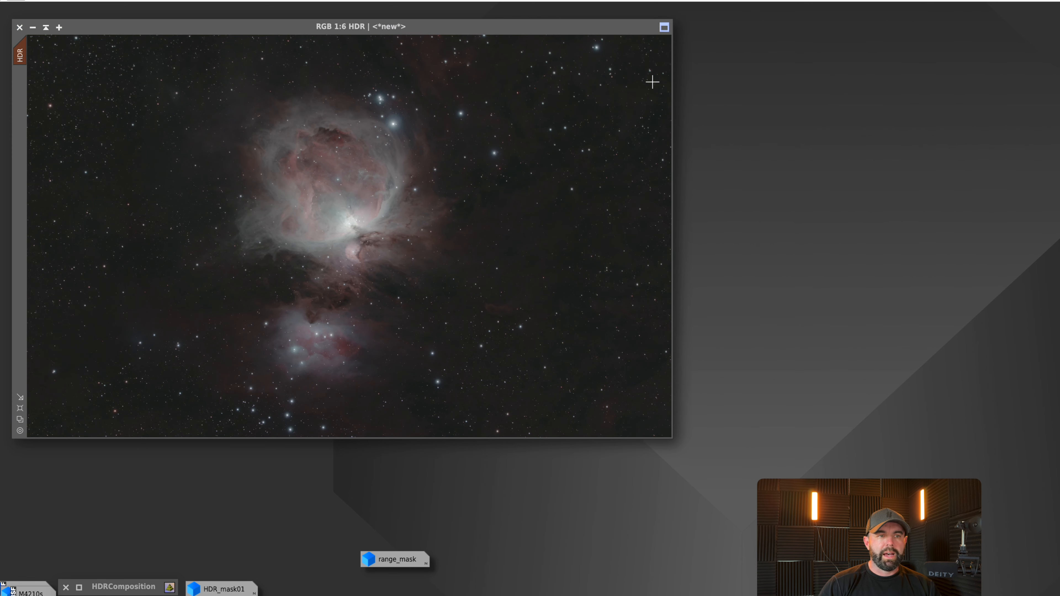
pyautogui.click(268, 1)
pyautogui.moveTo(292, 2)
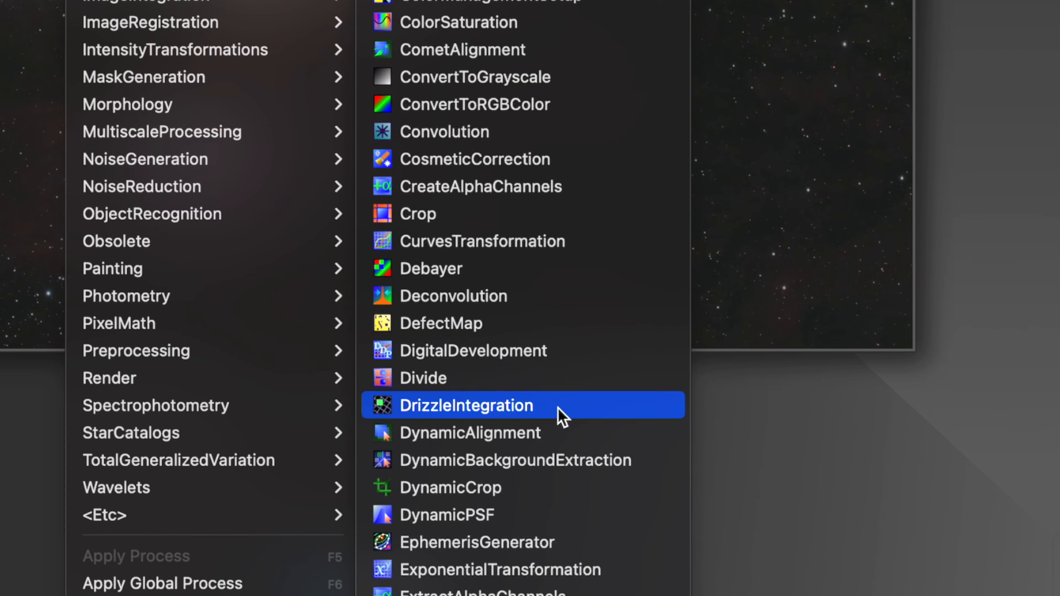
pyautogui.scroll(-5, 497, 461)
pyautogui.scroll(-10, 551, 523)
pyautogui.click(525, 464)
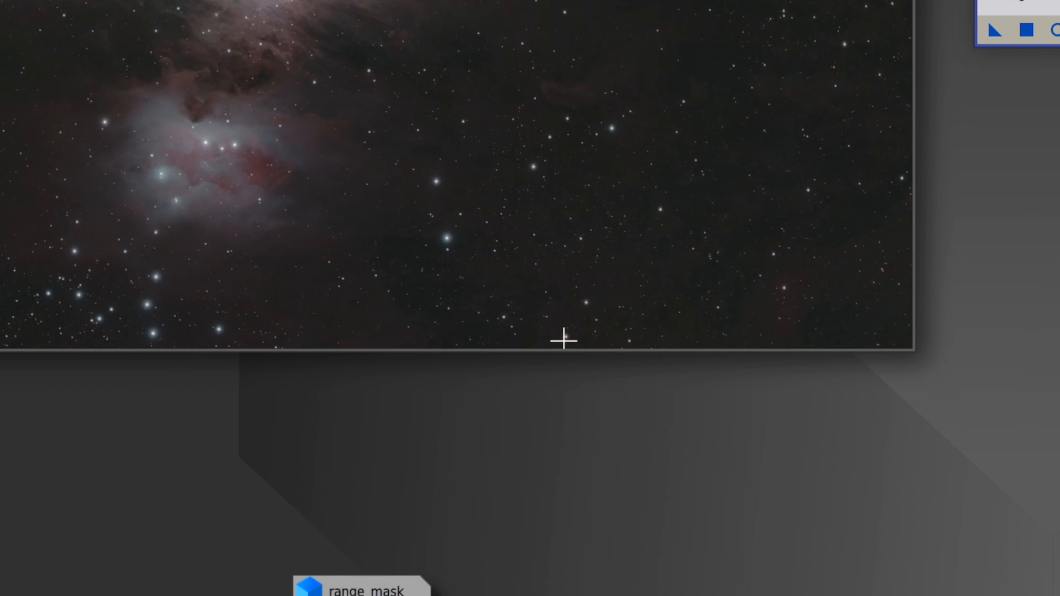
pyautogui.moveTo(946, 2); pyautogui.dragTo(735, 156)
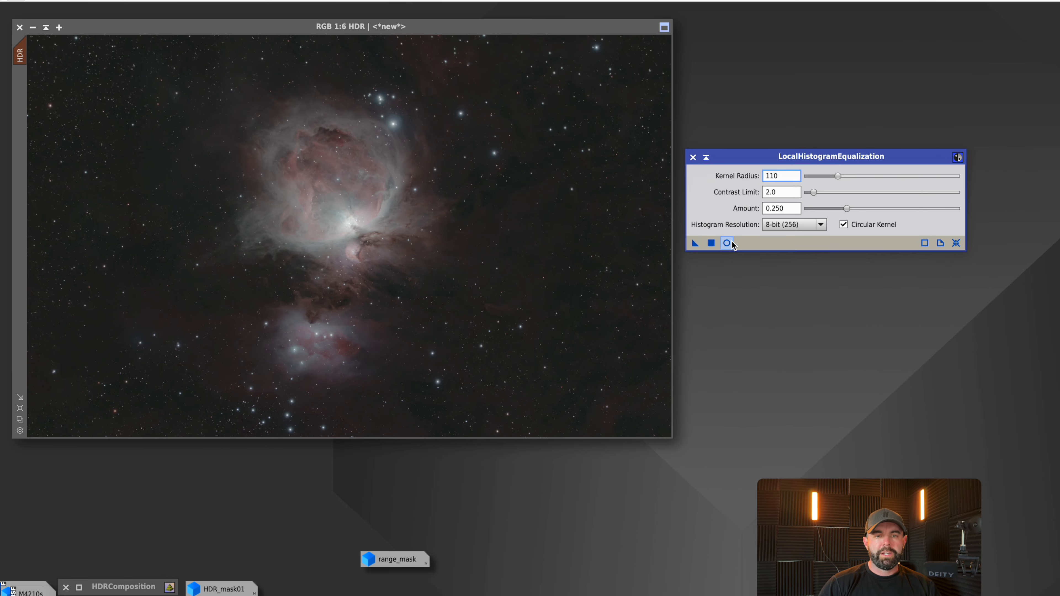
# Preview LocalHistogramEqualization in real time with an amount of 1.000 and a kernel radius of 114
pyautogui.click(727, 243)
pyautogui.moveTo(846, 209); pyautogui.dragTo(887, 207)
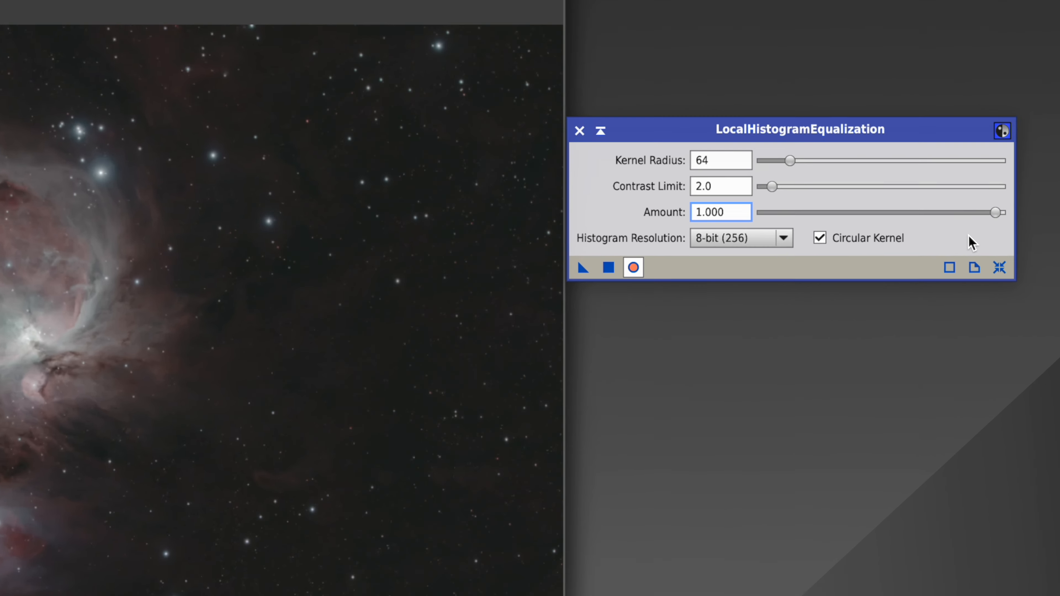
pyautogui.click(727, 243)
pyautogui.click(571, 284)
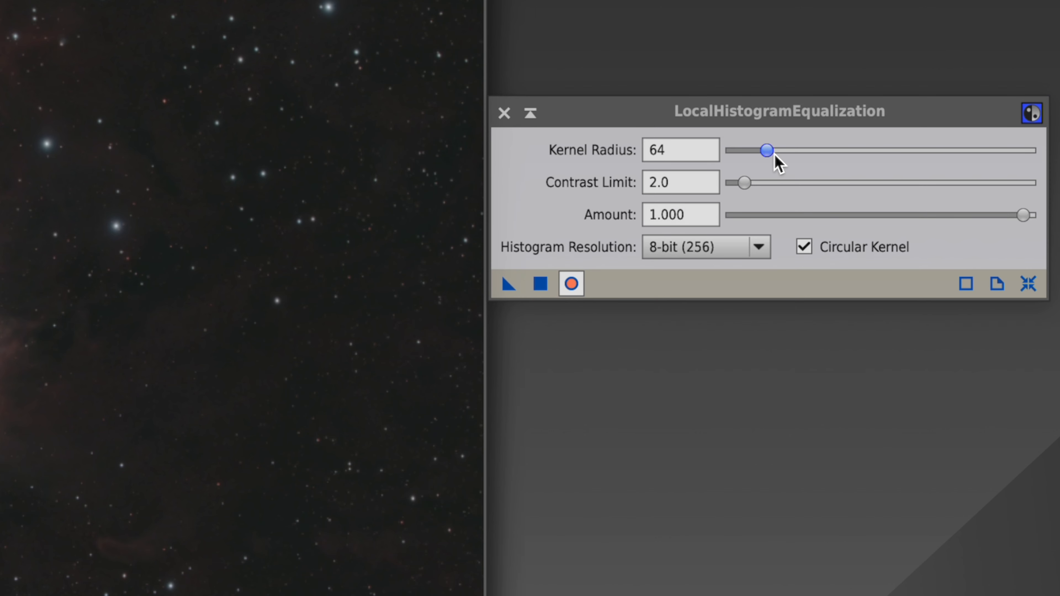
pyautogui.moveTo(763, 152); pyautogui.dragTo(792, 155)
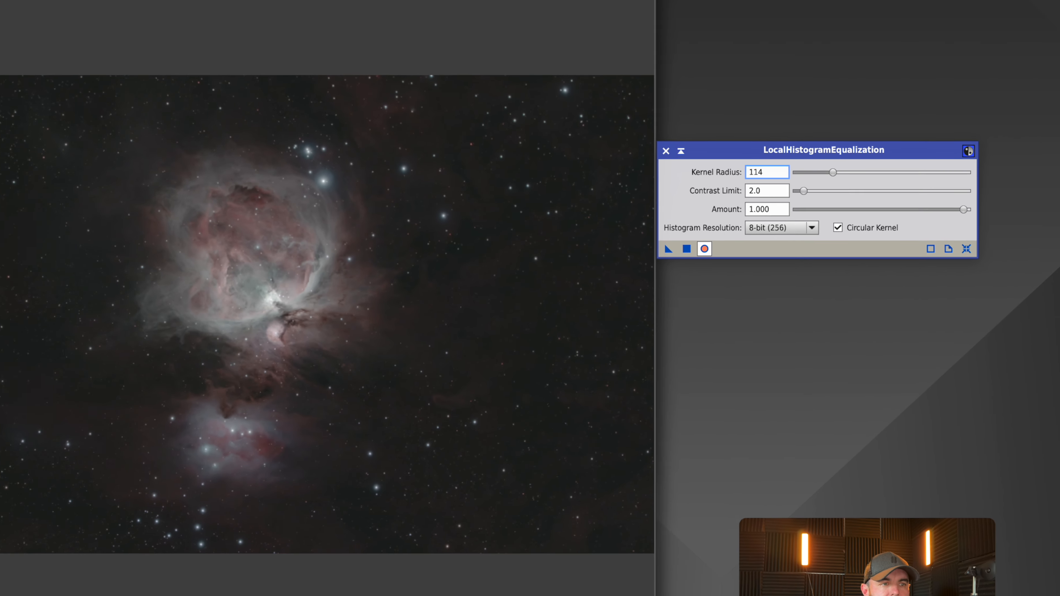
pyautogui.click(571, 283)
# Remove the mask from the HDR image, and move the real-time preview over the image window
pyautogui.click(186, 32)
pyautogui.click(219, 0)
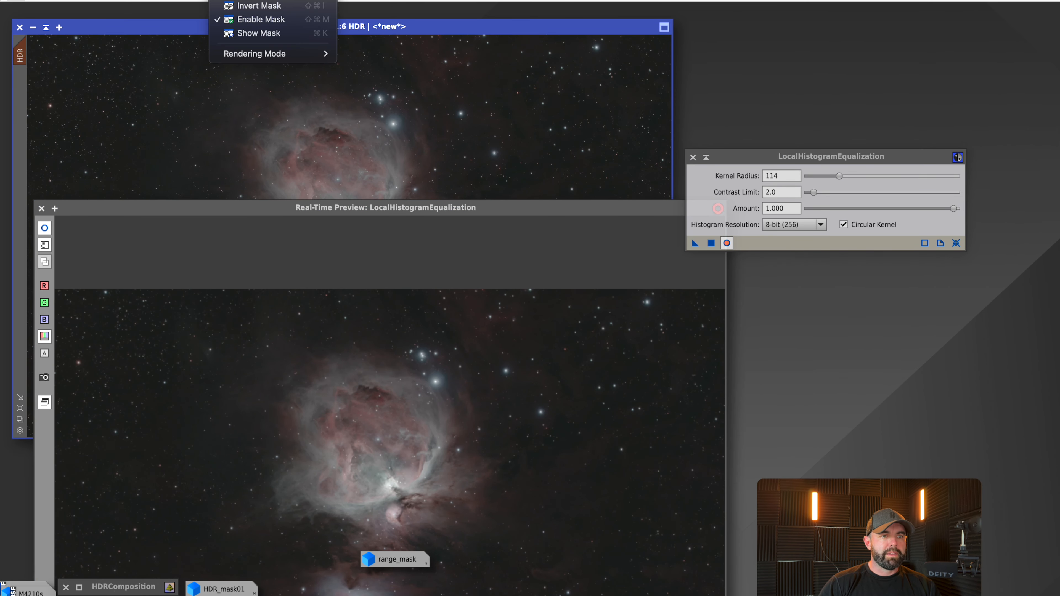
pyautogui.click(258, 0)
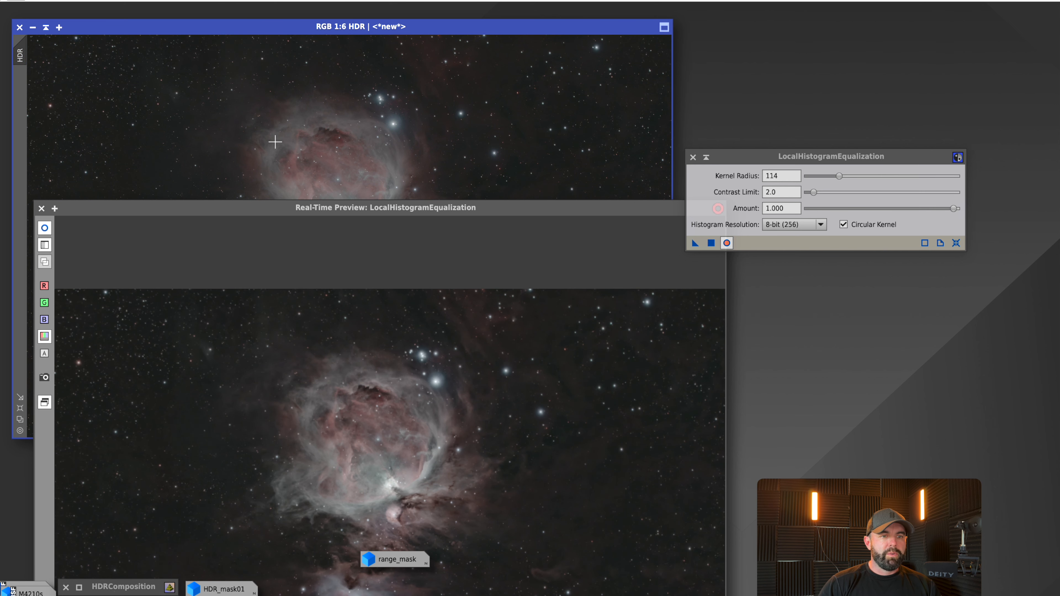
pyautogui.moveTo(275, 208); pyautogui.dragTo(220, 19)
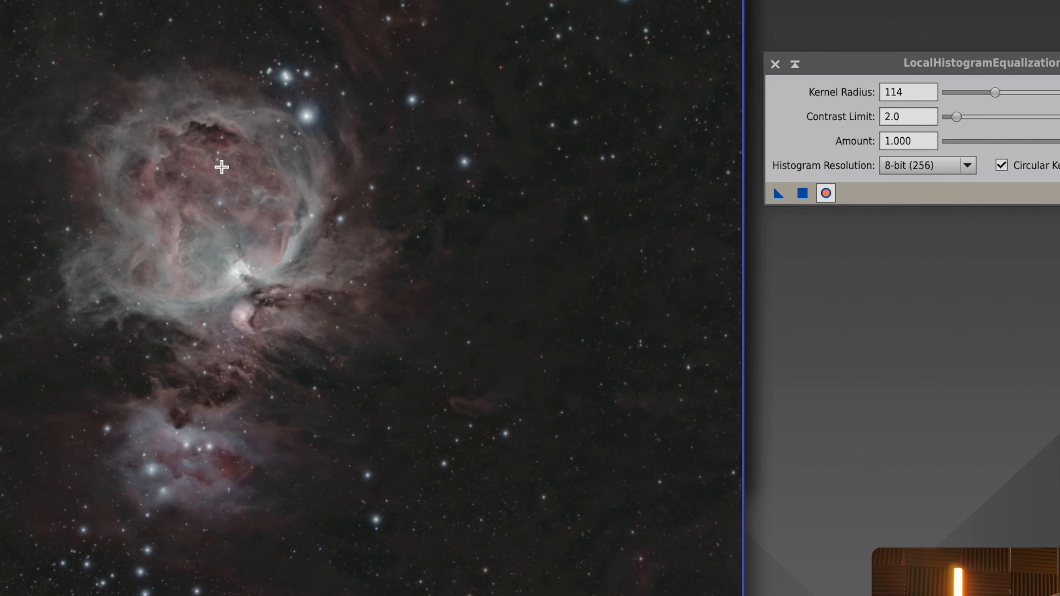
# Compare kernel radii of 200 and 114 in the preview, and set the kernel radius to 52
pyautogui.moveTo(995, 93); pyautogui.dragTo(1035, 93)
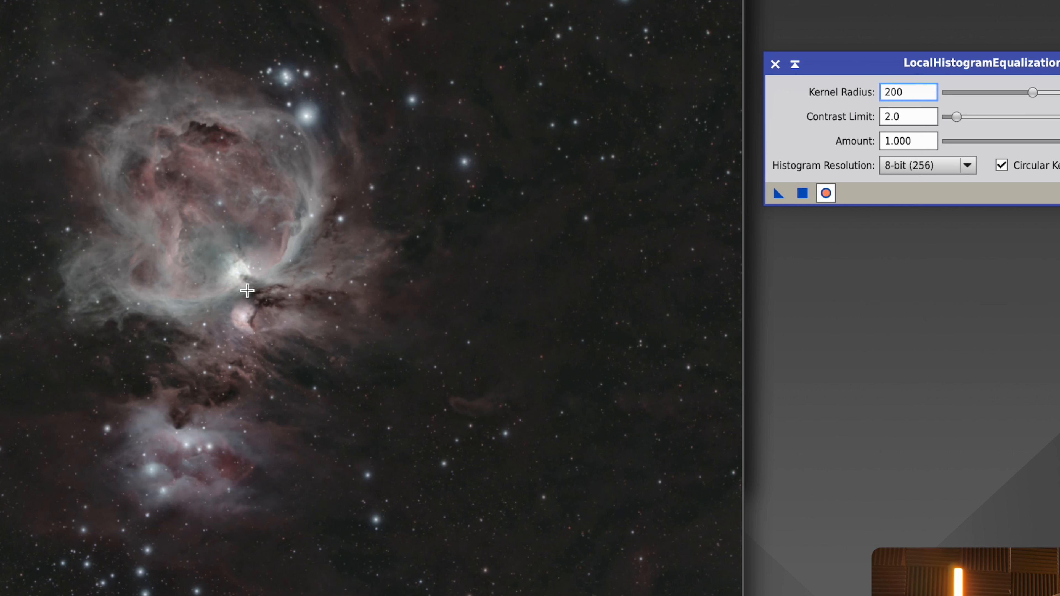
pyautogui.moveTo(1033, 93); pyautogui.dragTo(999, 94)
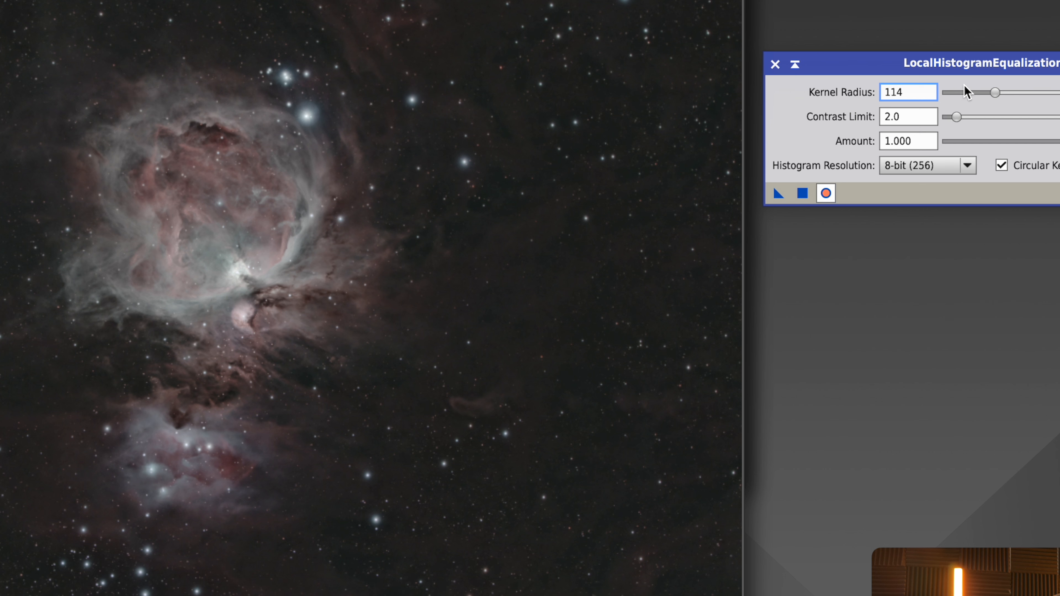
pyautogui.moveTo(992, 96); pyautogui.dragTo(968, 95)
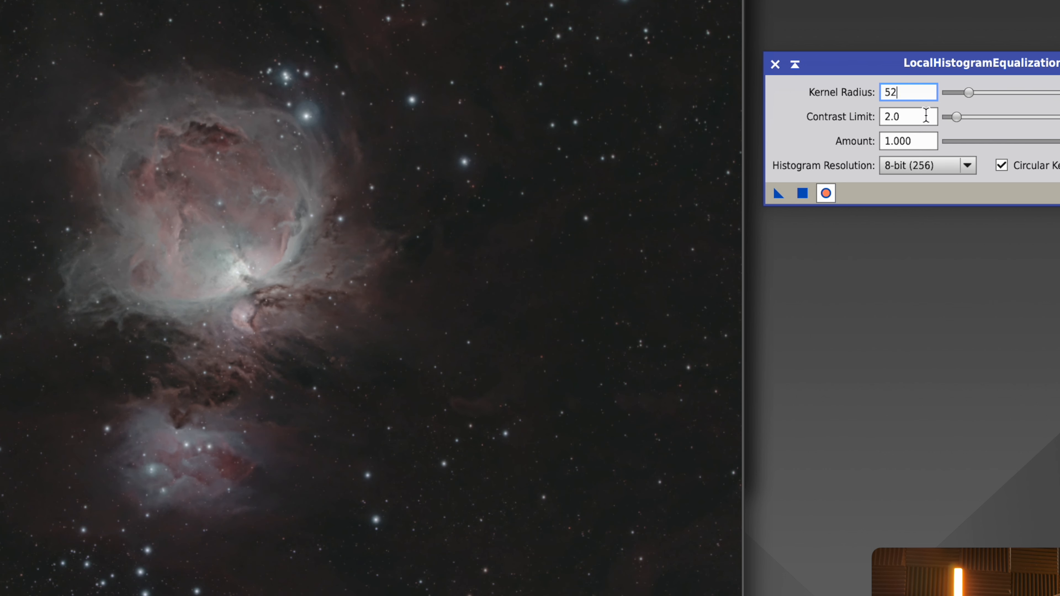